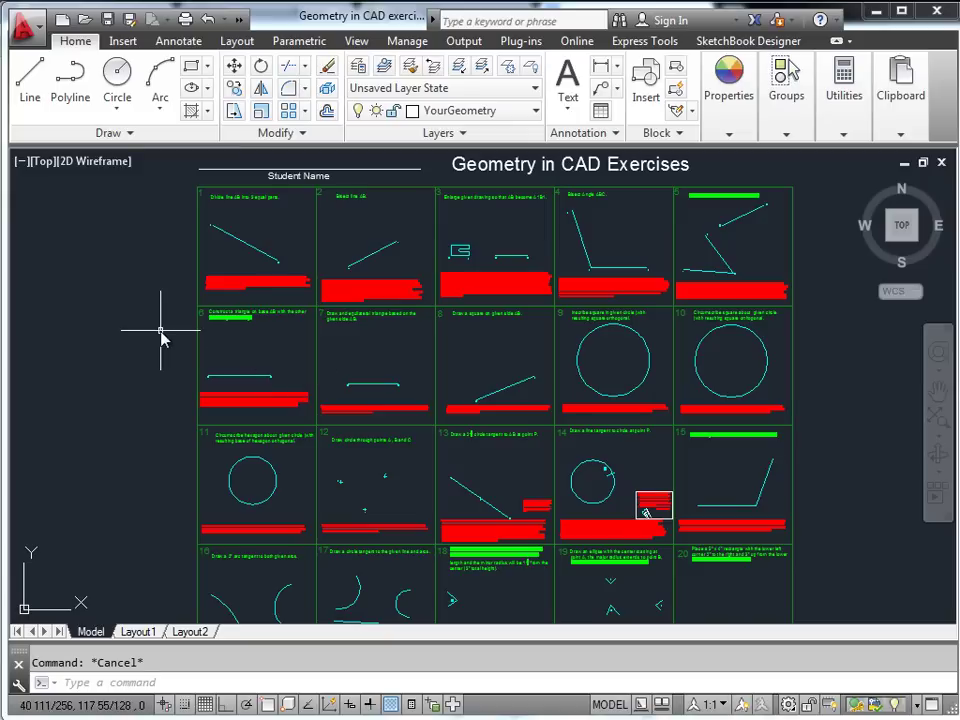
Check the drawing's length type, precision and insertion scale in the Drawing Units settings.
{"action": "mouse_move", "coordinate": [251, 268]}
{"action": "middle_mouse_down"}
{"action": "mouse_move", "coordinate": [336, 381]}
{"action": "mouse_move", "coordinate": [419, 290]}
{"action": "middle_mouse_up"}
{"action": "scroll", "coordinate": [419, 290], "scroll_direction": "up", "scroll_amount": 6}
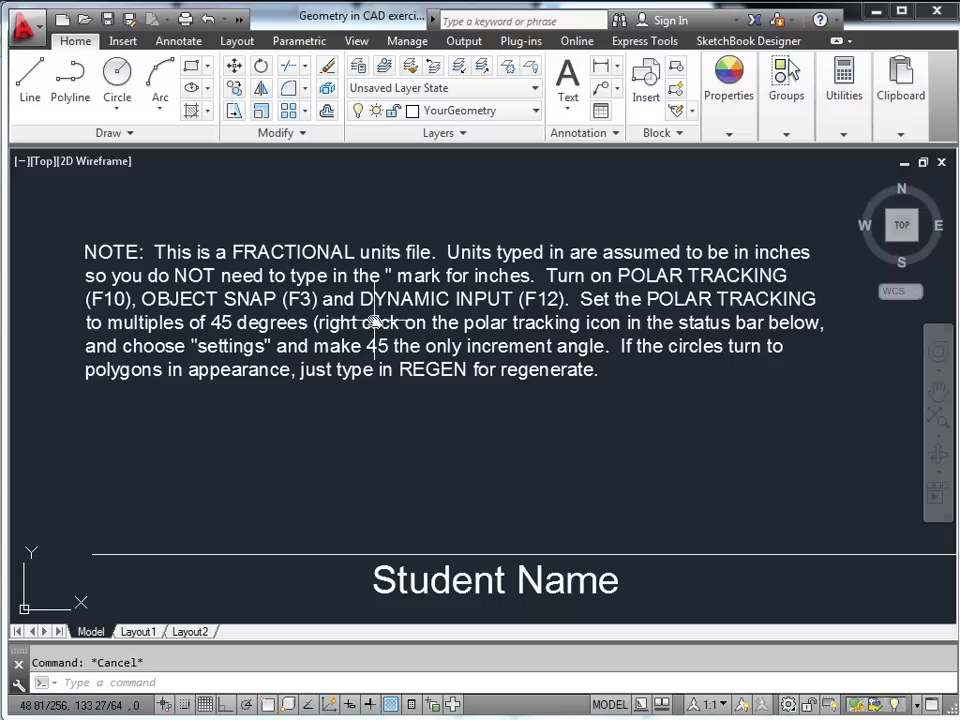
{"action": "type", "text": "unit"}
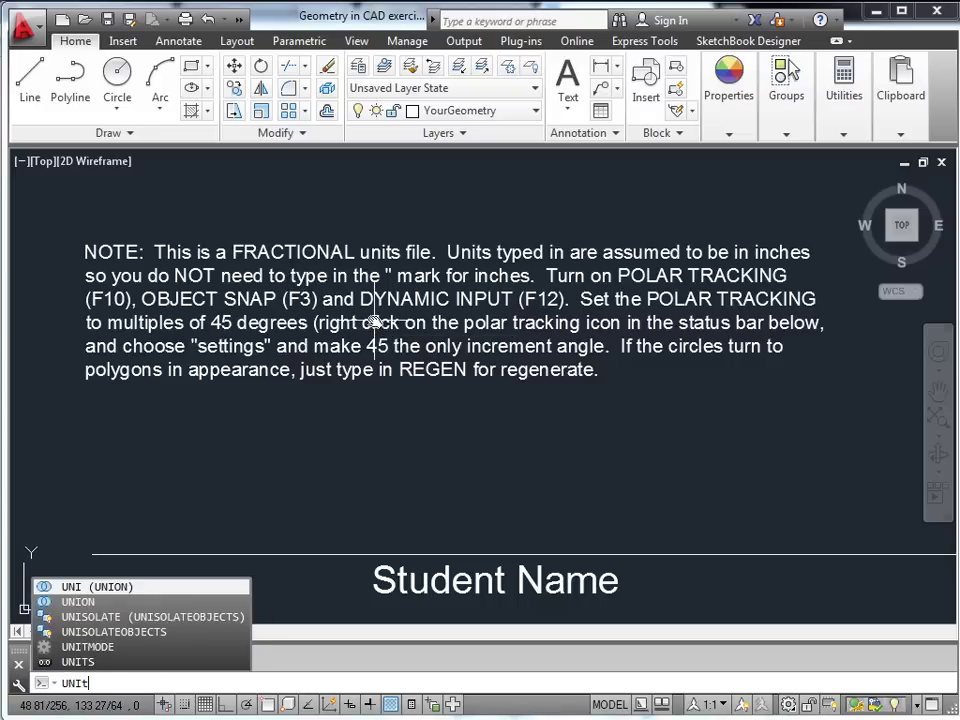
{"action": "type", "text": "s"}
{"action": "key", "text": "Return"}
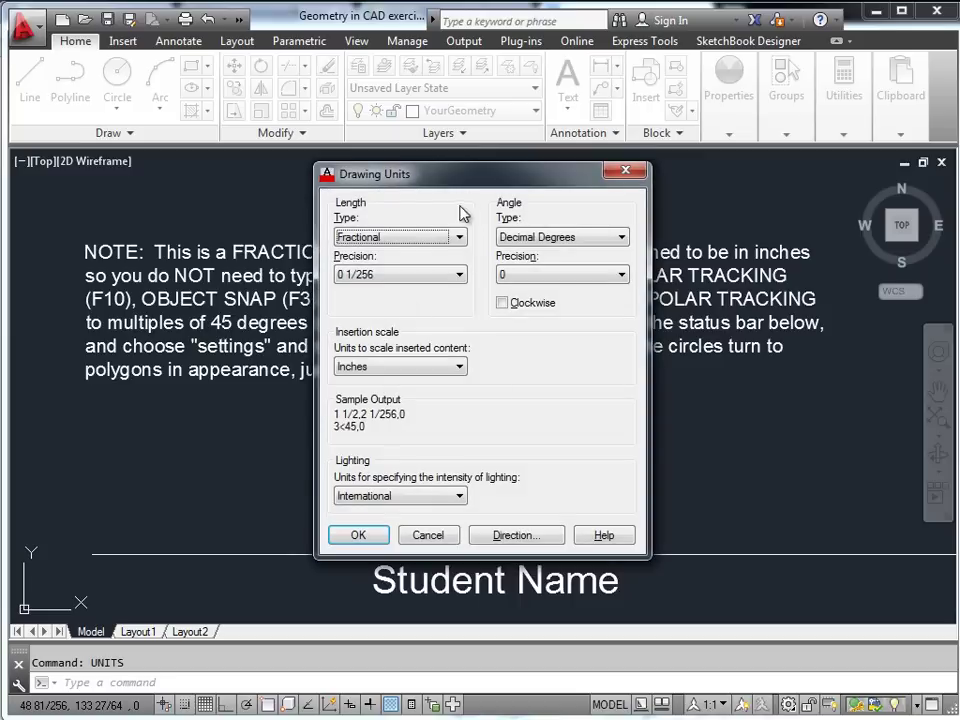
{"action": "left_click", "coordinate": [358, 536]}
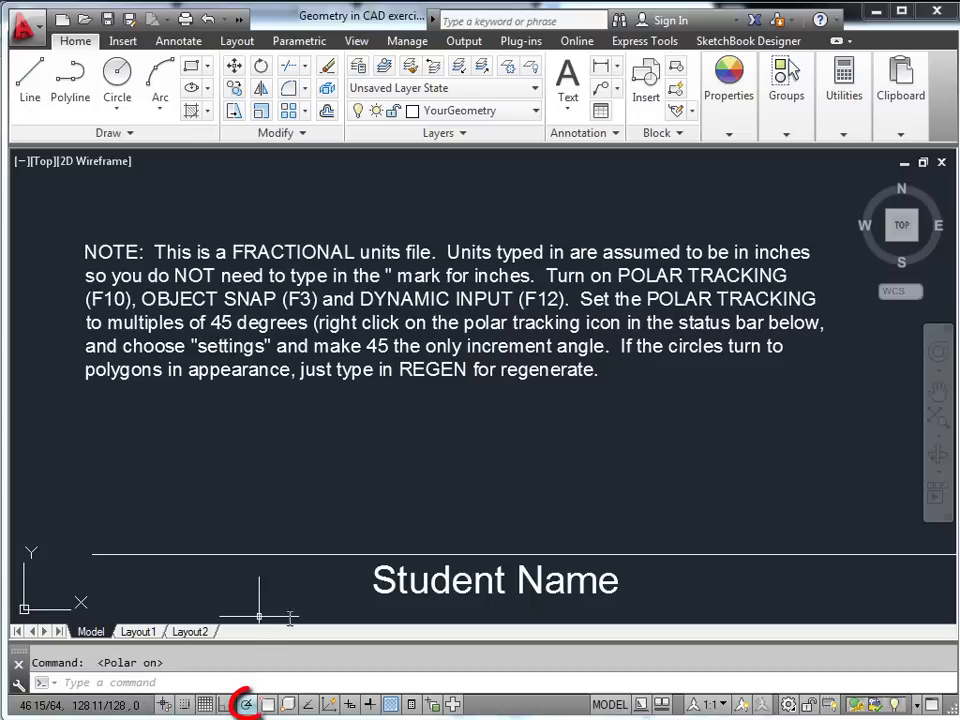
Check the polar tracking increment angle in the drafting settings and close them without changes.
{"action": "right_click", "coordinate": [246, 706]}
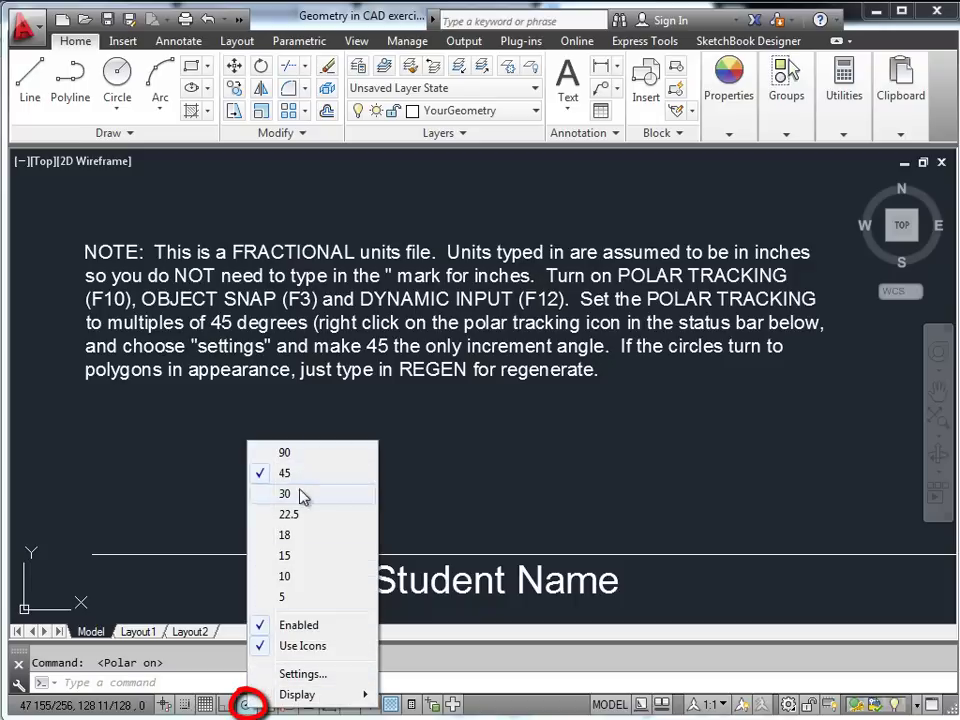
{"action": "left_click", "coordinate": [303, 673]}
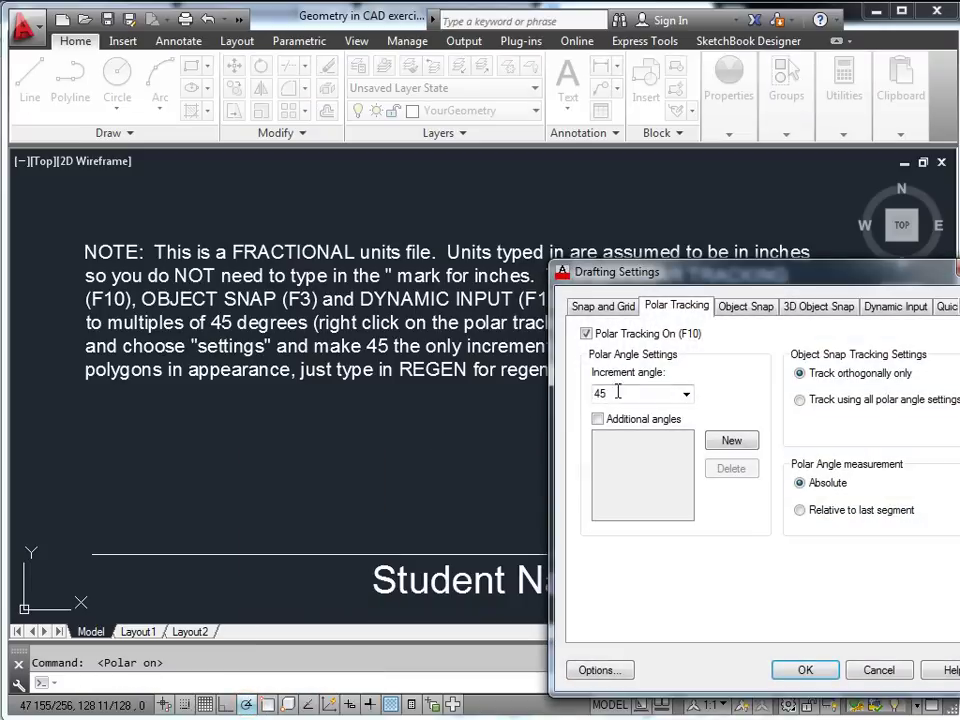
{"action": "left_click", "coordinate": [879, 670]}
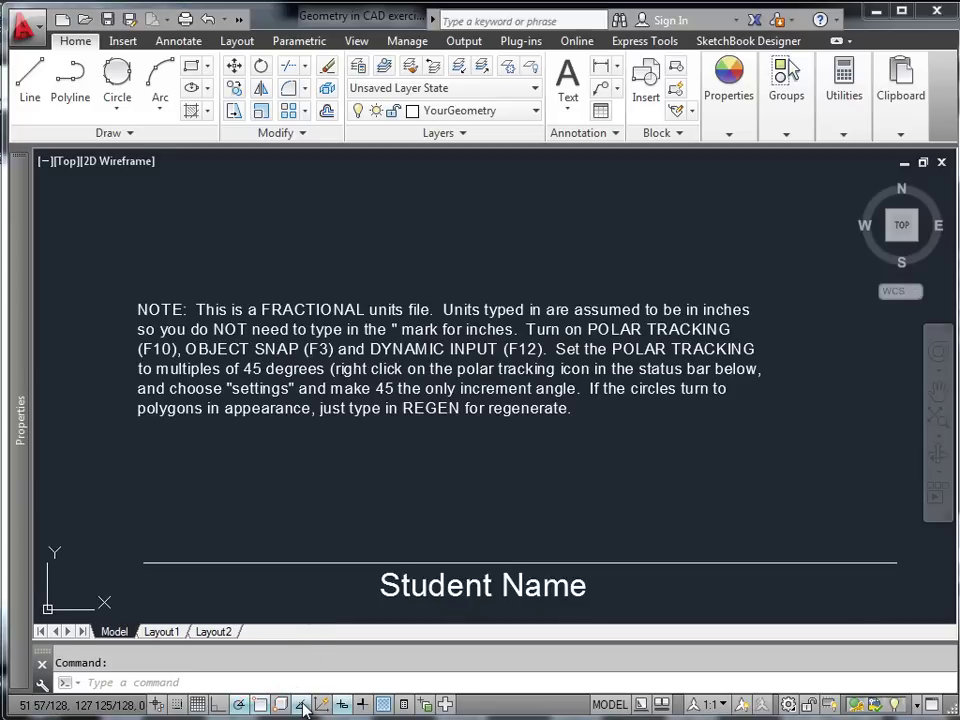
Check which object snap modes are active in the drafting settings and accept them.
{"action": "right_click", "coordinate": [302, 708]}
{"action": "left_click", "coordinate": [300, 506]}
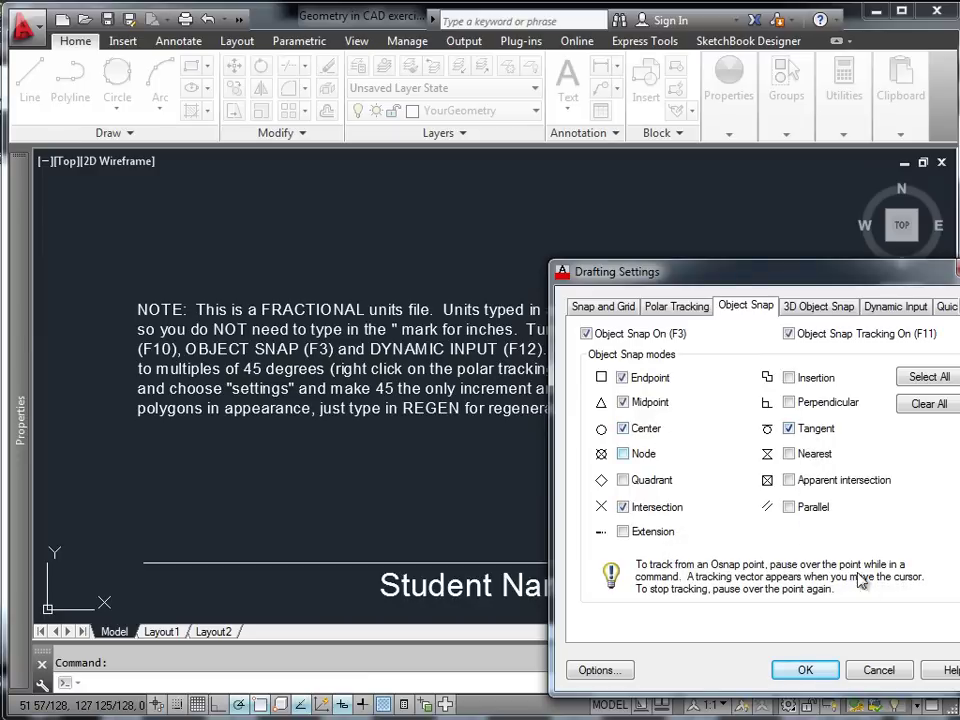
{"action": "left_click", "coordinate": [813, 671]}
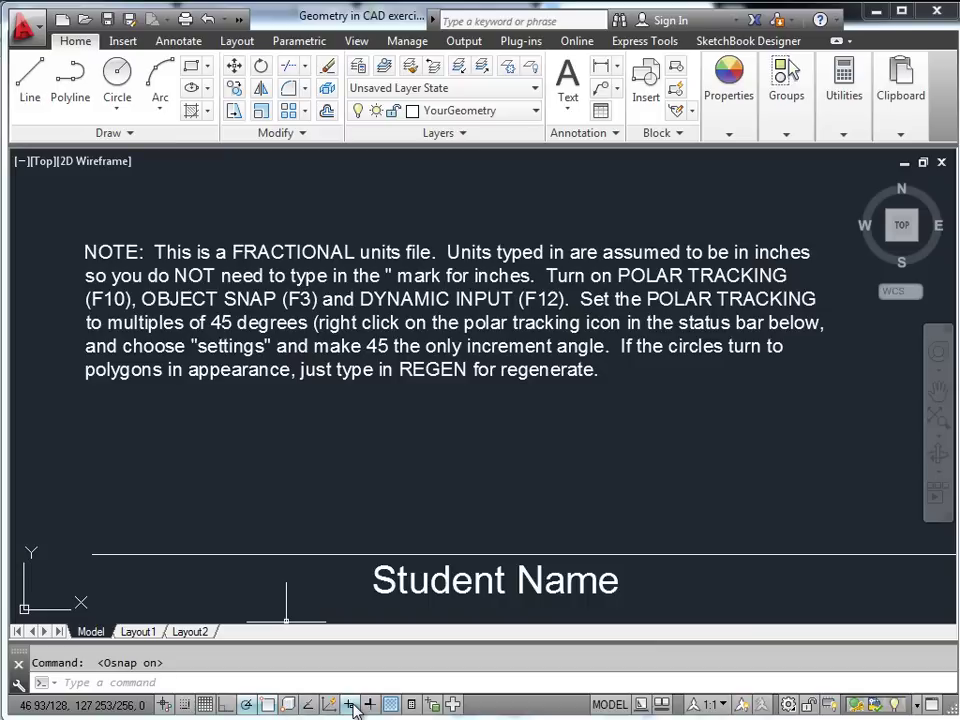
Use the Divide command to split line AB in exercise 1 into 3 equal segments.
{"action": "scroll", "coordinate": [381, 489], "scroll_direction": "down", "scroll_amount": 4}
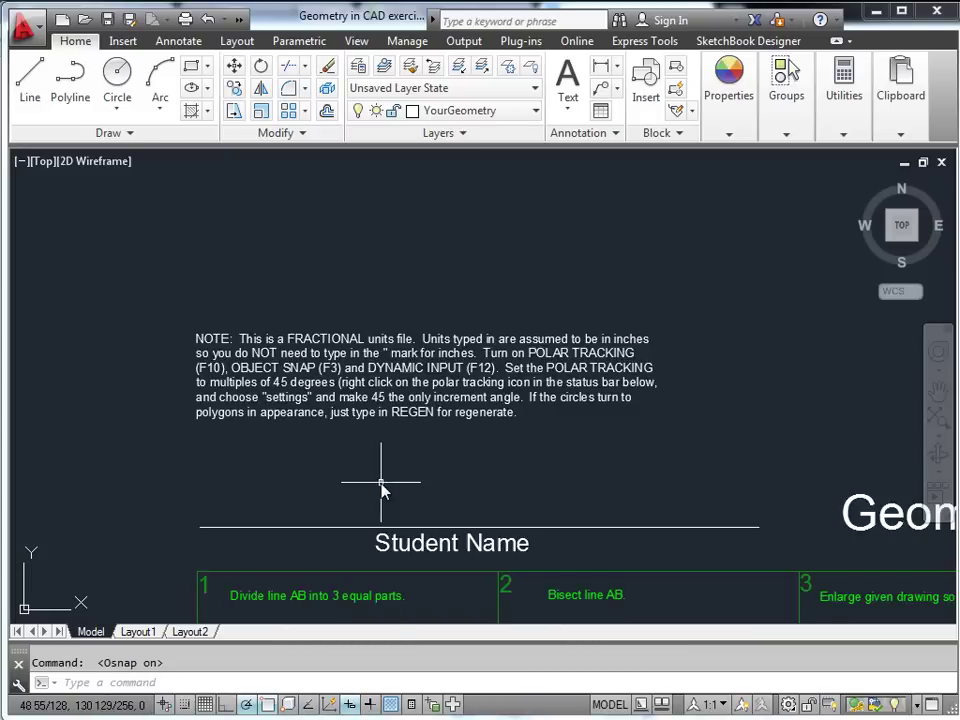
{"action": "mouse_move", "coordinate": [403, 497]}
{"action": "middle_mouse_down"}
{"action": "mouse_move", "coordinate": [345, 300]}
{"action": "mouse_move", "coordinate": [290, 248]}
{"action": "middle_mouse_up"}
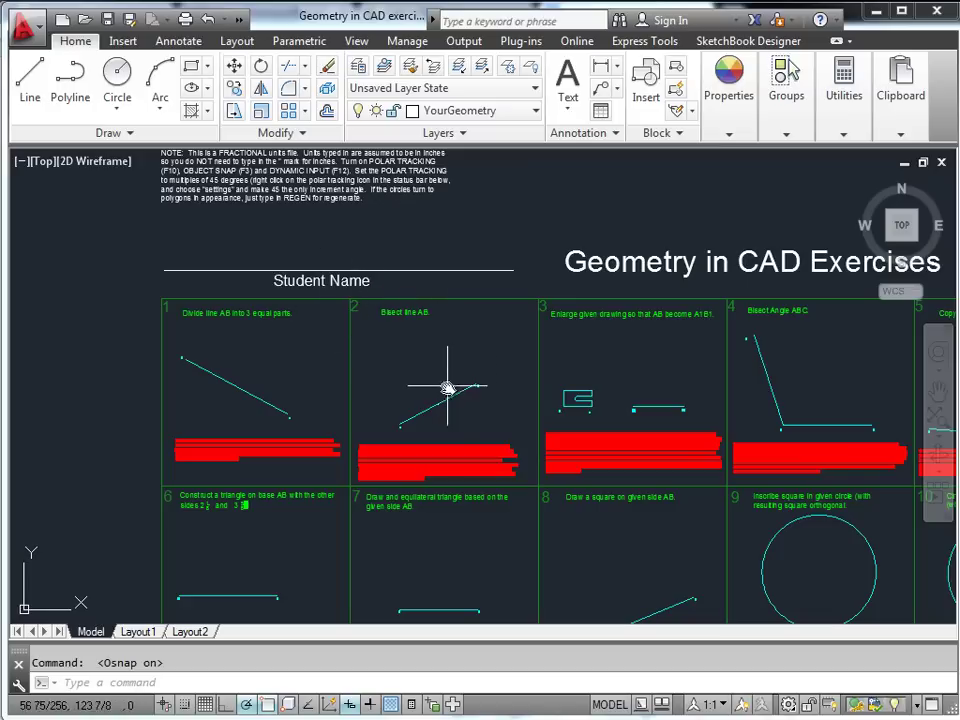
{"action": "mouse_move", "coordinate": [296, 407]}
{"action": "middle_mouse_down"}
{"action": "mouse_move", "coordinate": [566, 434]}
{"action": "mouse_move", "coordinate": [531, 369]}
{"action": "mouse_move", "coordinate": [510, 381]}
{"action": "middle_mouse_up"}
{"action": "scroll", "coordinate": [566, 434], "scroll_direction": "up", "scroll_amount": 3}
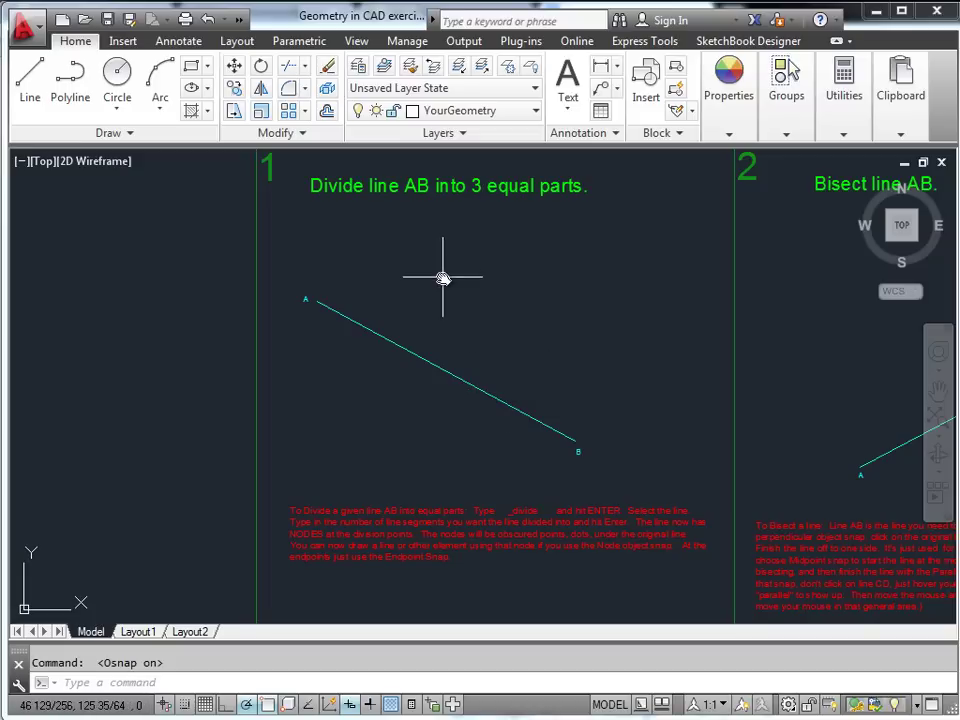
{"action": "key", "text": "Escape"}
{"action": "type", "text": "_Di"}
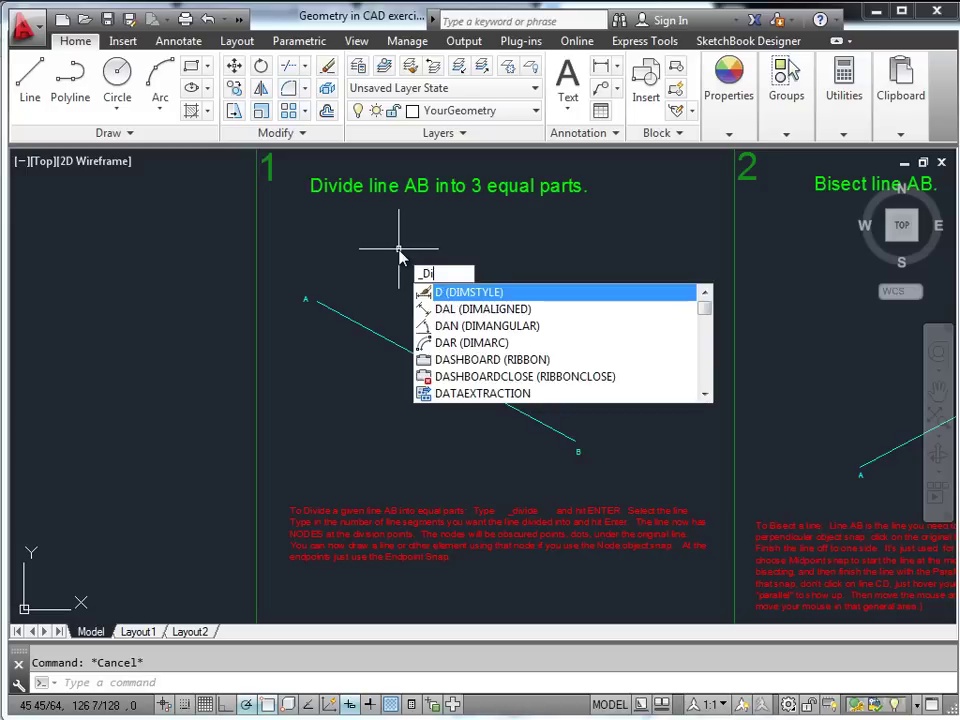
{"action": "type", "text": "vide"}
{"action": "key", "text": "Return"}
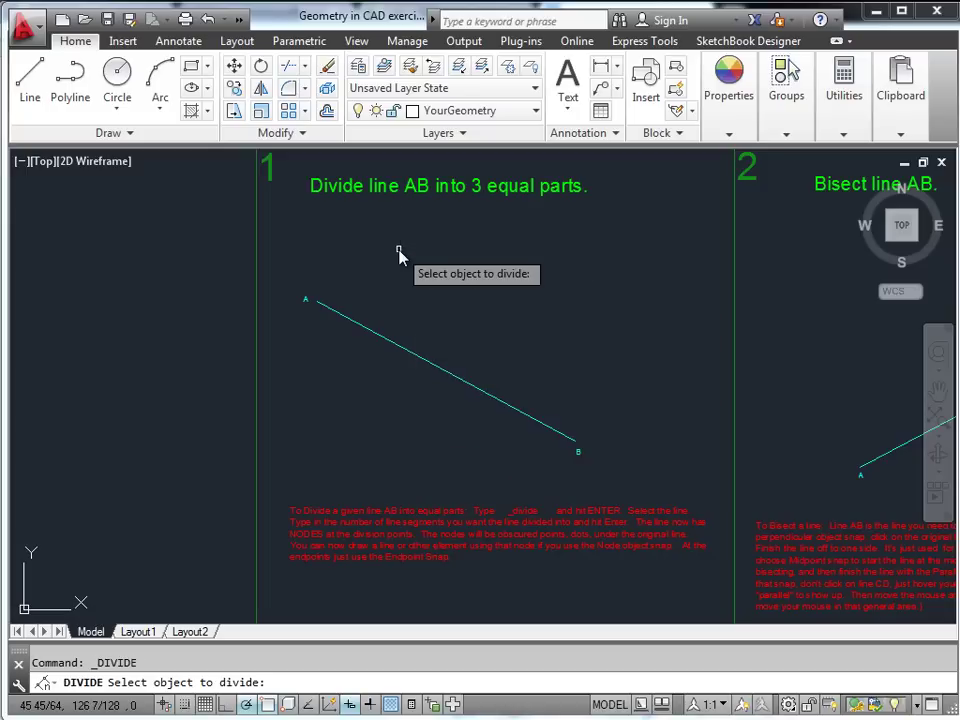
{"action": "left_click", "coordinate": [446, 375]}
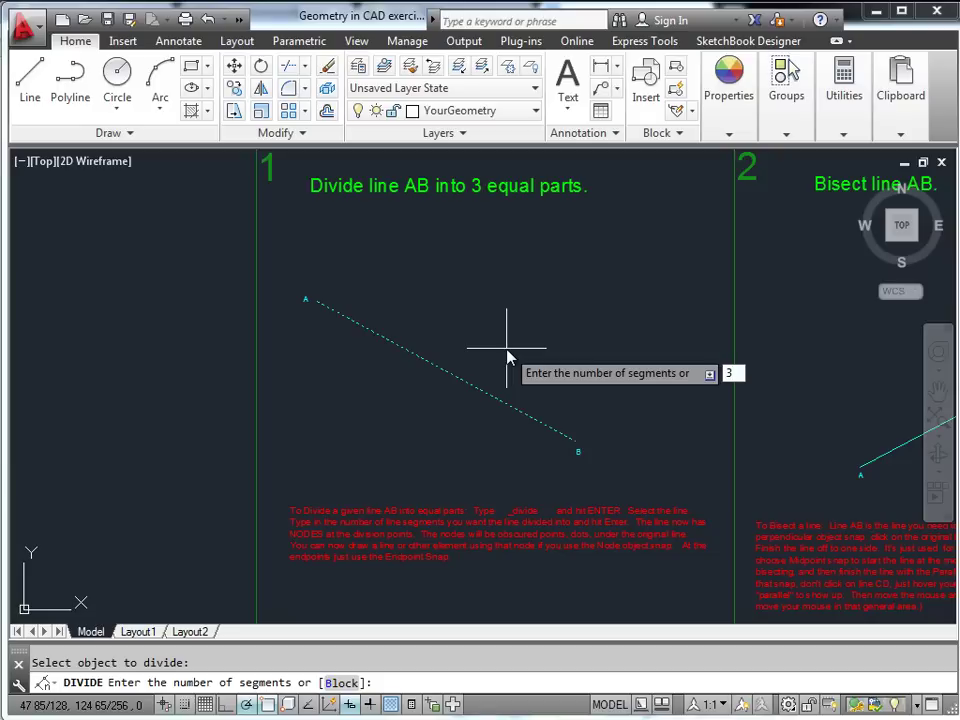
{"action": "key", "text": "Return"}
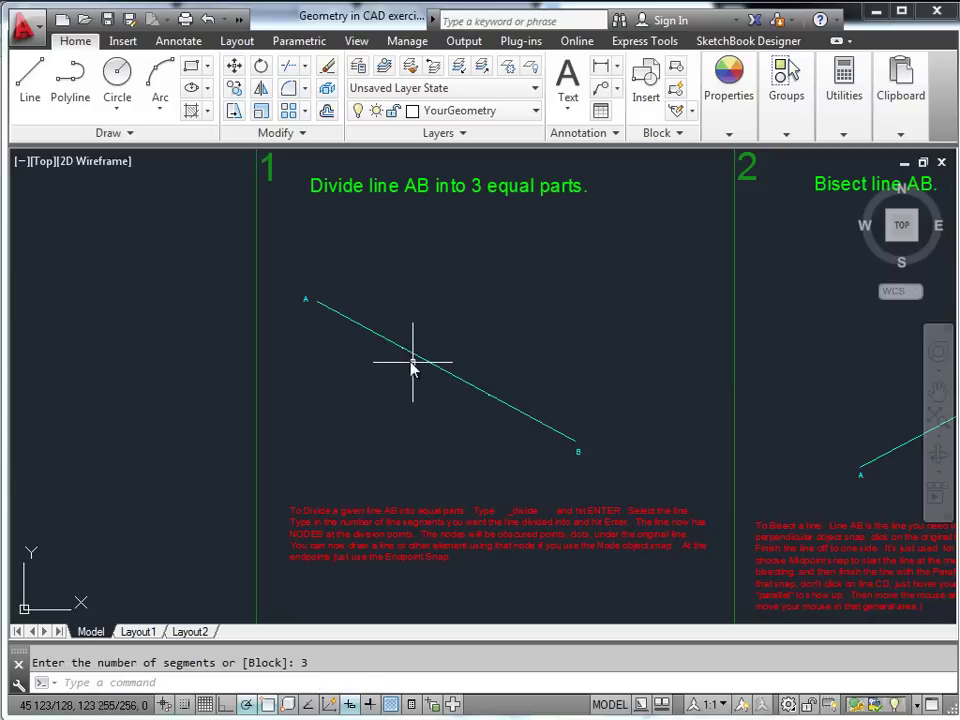
Draw a marker line about 1 1/2 inches long, sloping up at roughly 55°, from the division node nearest A using the Node snap.
{"action": "scroll", "coordinate": [407, 360], "scroll_direction": "up", "scroll_amount": 4}
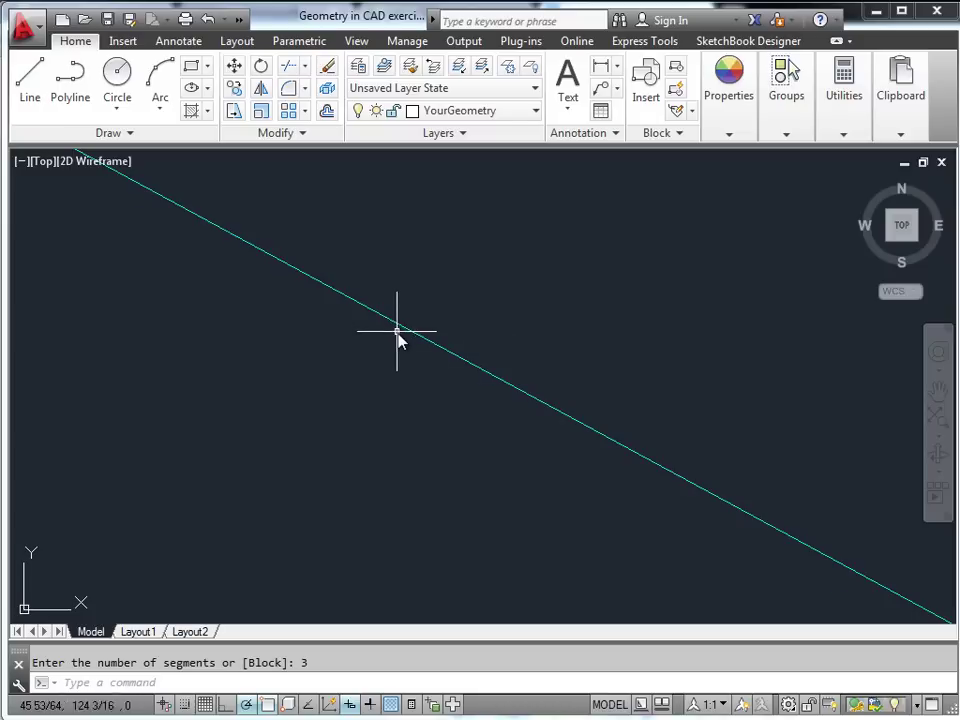
{"action": "scroll", "coordinate": [396, 336], "scroll_direction": "down", "scroll_amount": 3}
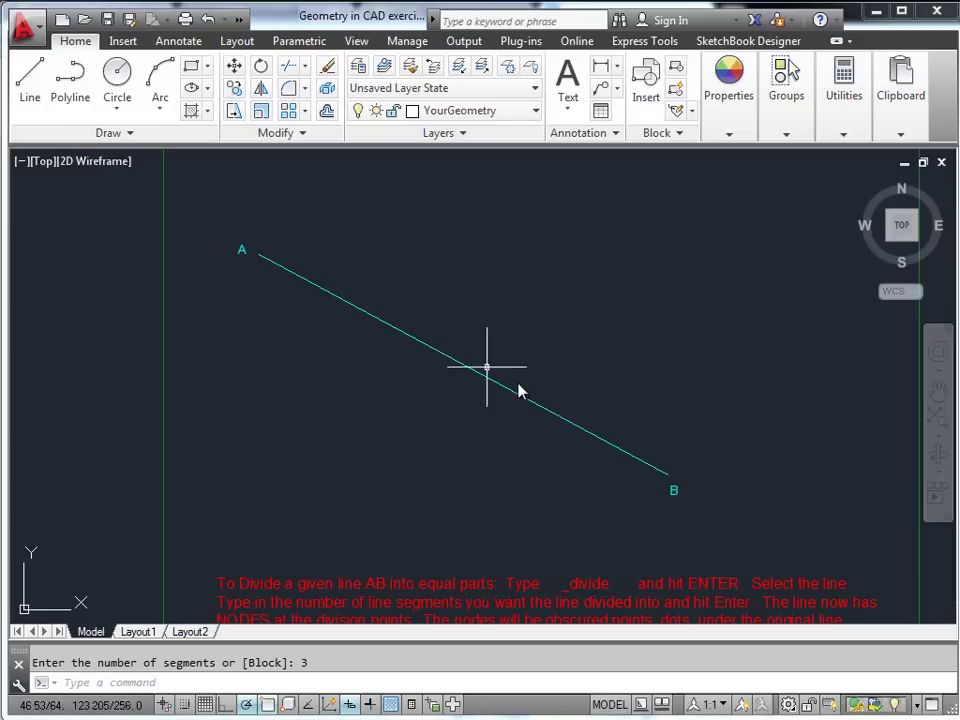
{"action": "type", "text": "l"}
{"action": "key", "text": "Return"}
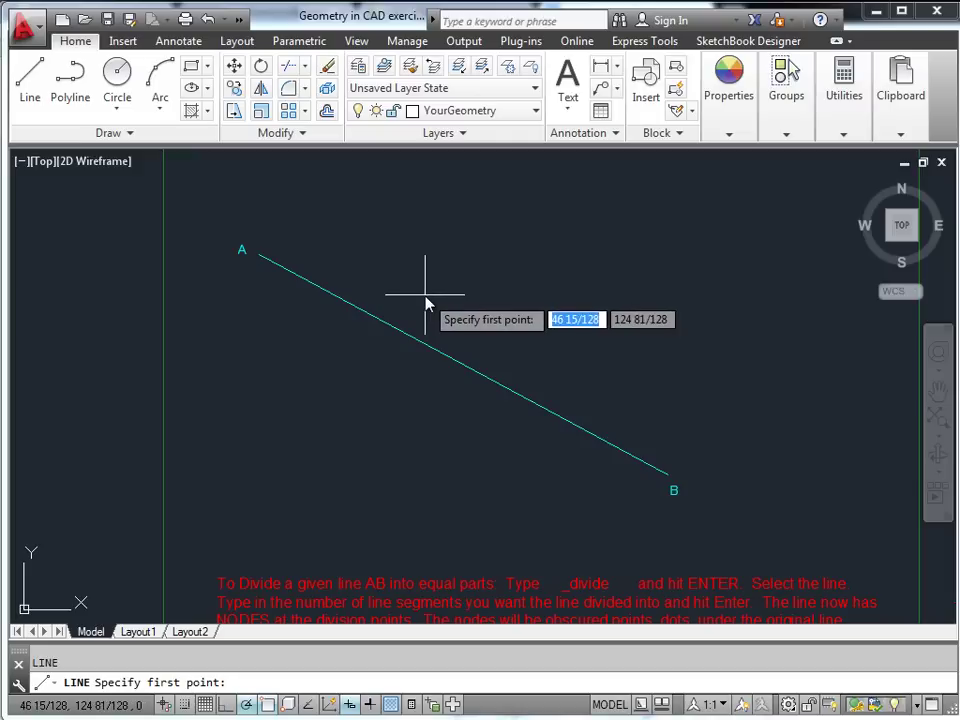
{"action": "right_click", "coordinate": [476, 309], "text": "shift"}
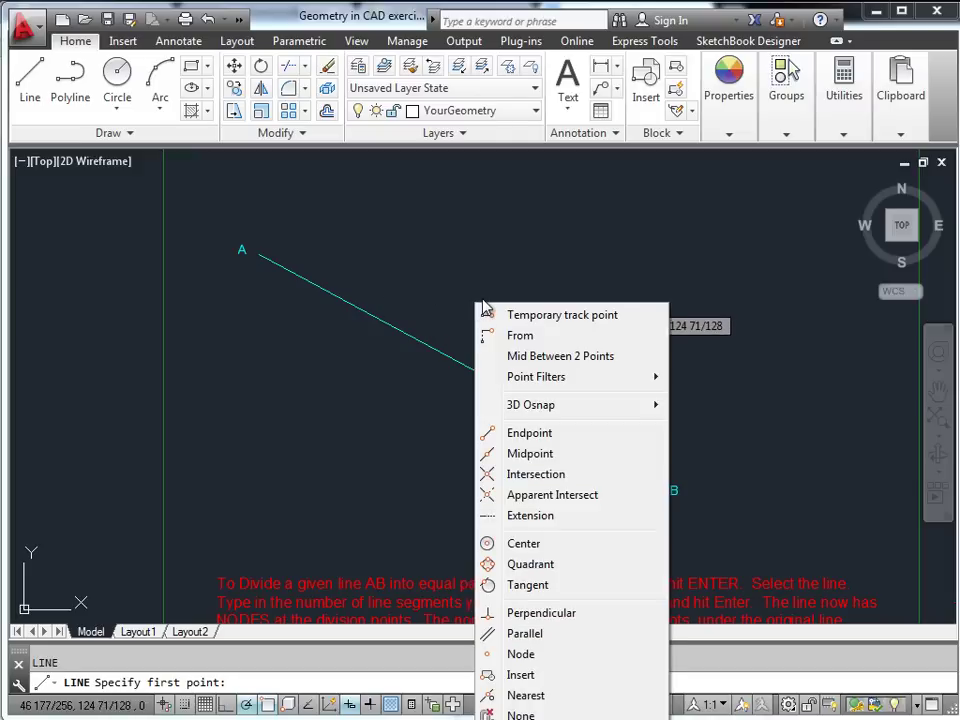
{"action": "left_click", "coordinate": [522, 654]}
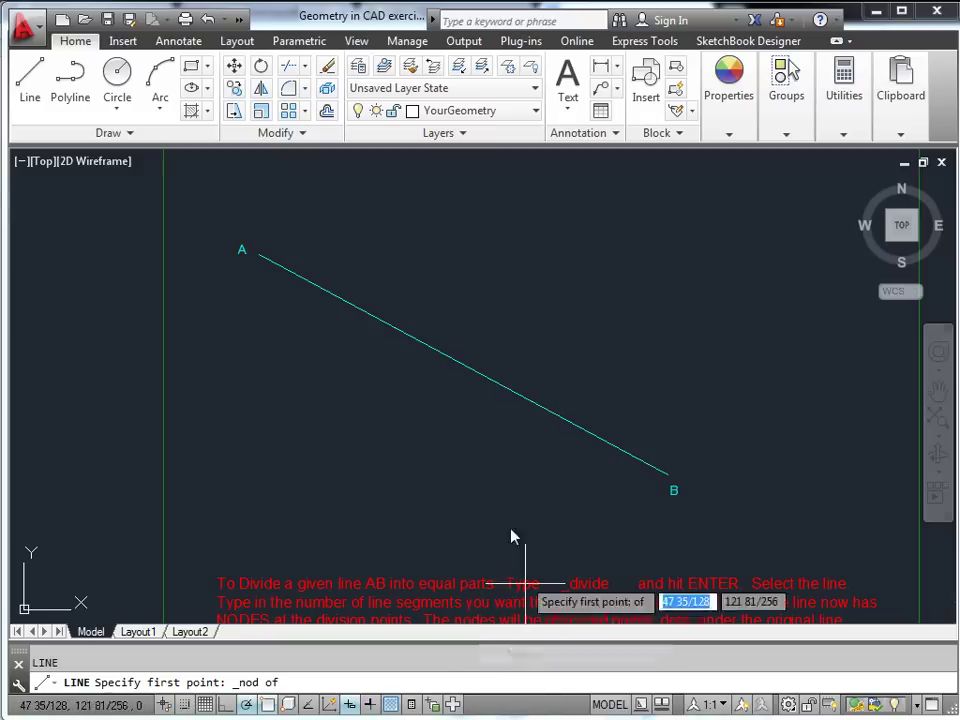
{"action": "left_click", "coordinate": [396, 329]}
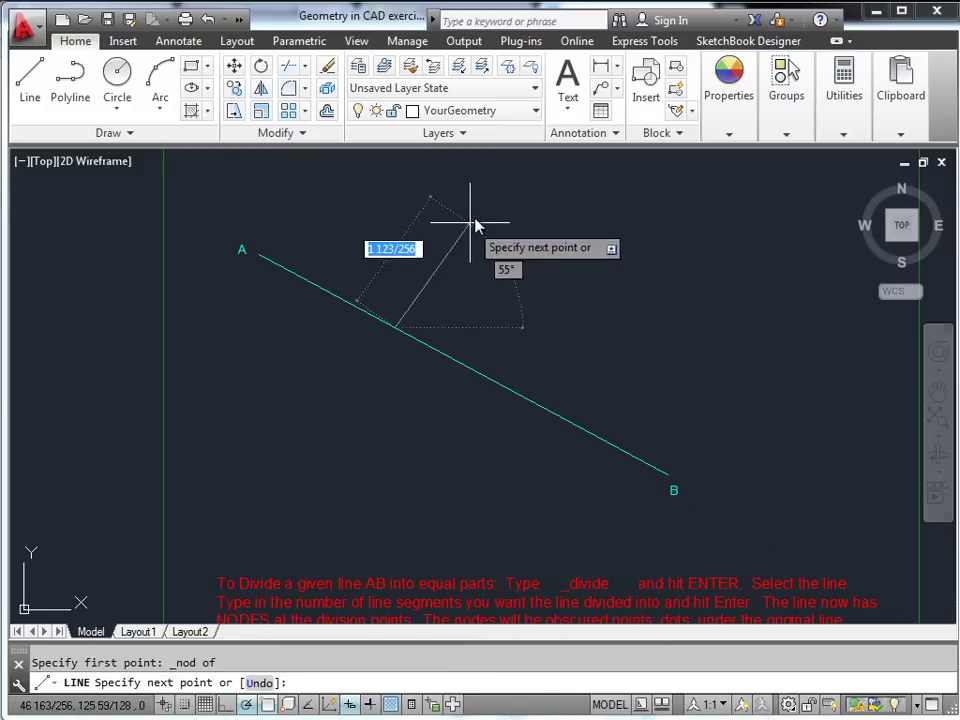
{"action": "key", "text": "Escape"}
Draw a second marker line sloping up and away from AB, starting at the division node nearest B with the Node snap.
{"action": "type", "text": "l"}
{"action": "key", "text": "Return"}
{"action": "right_click", "coordinate": [518, 380], "text": "shift"}
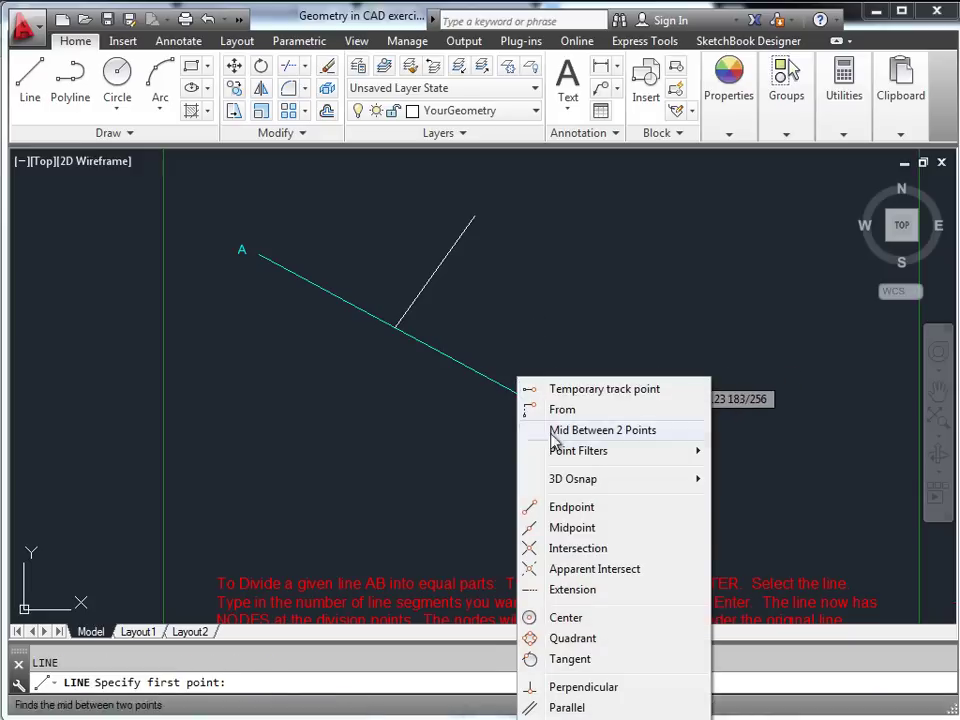
{"action": "left_click", "coordinate": [560, 716]}
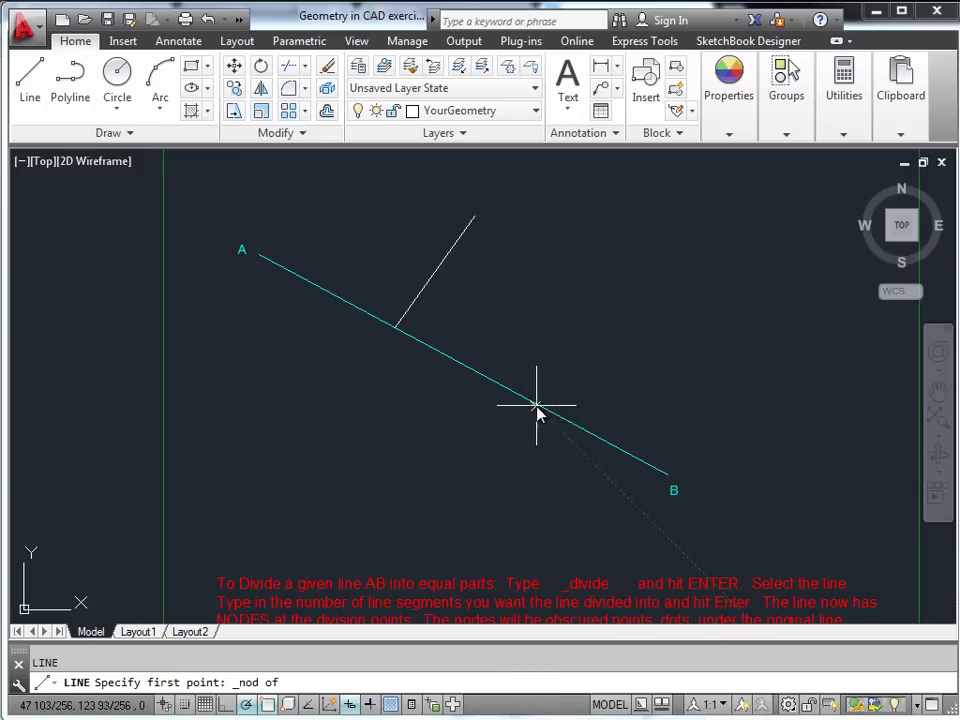
{"action": "left_click", "coordinate": [537, 406]}
{"action": "left_click", "coordinate": [635, 268]}
{"action": "key", "text": "Escape"}
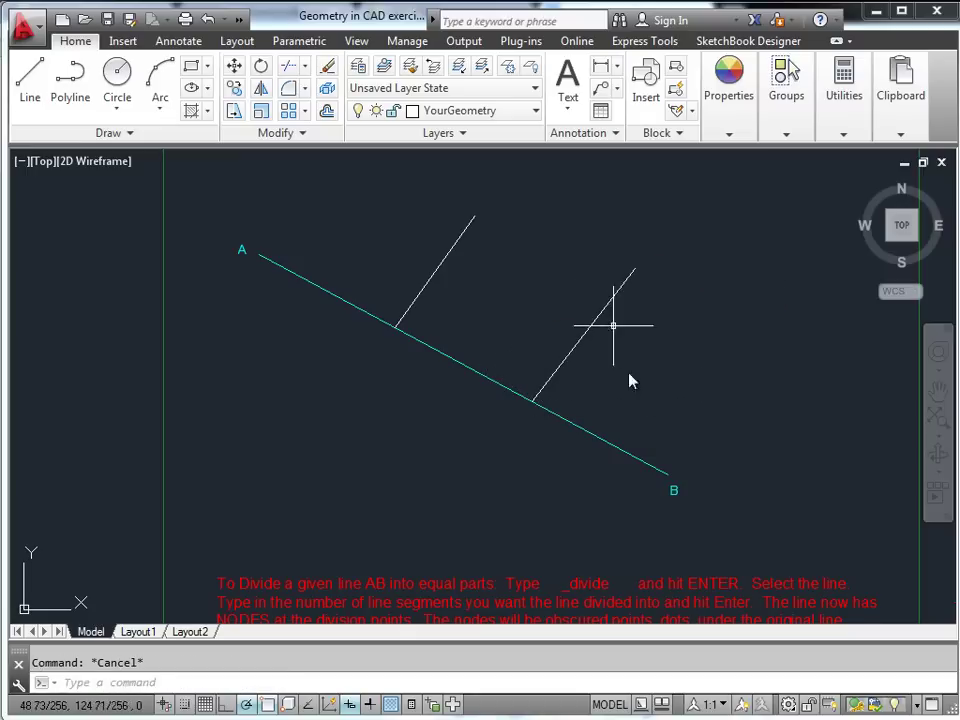
Draw a marker line from endpoint B of exercise 1's line AB, sloping steeply up and away to the right.
{"action": "type", "text": "l"}
{"action": "key", "text": "Return"}
{"action": "left_click", "coordinate": [669, 474]}
{"action": "left_click", "coordinate": [721, 365]}
{"action": "key", "text": "Return"}
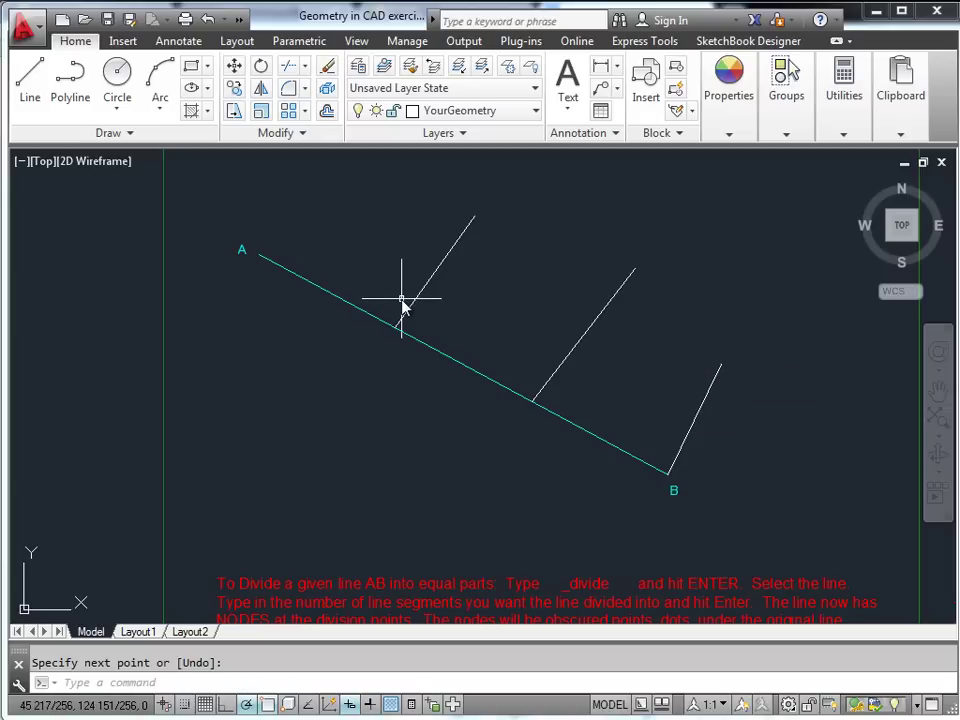
{"action": "type", "text": "l"}
{"action": "key", "text": "Return"}
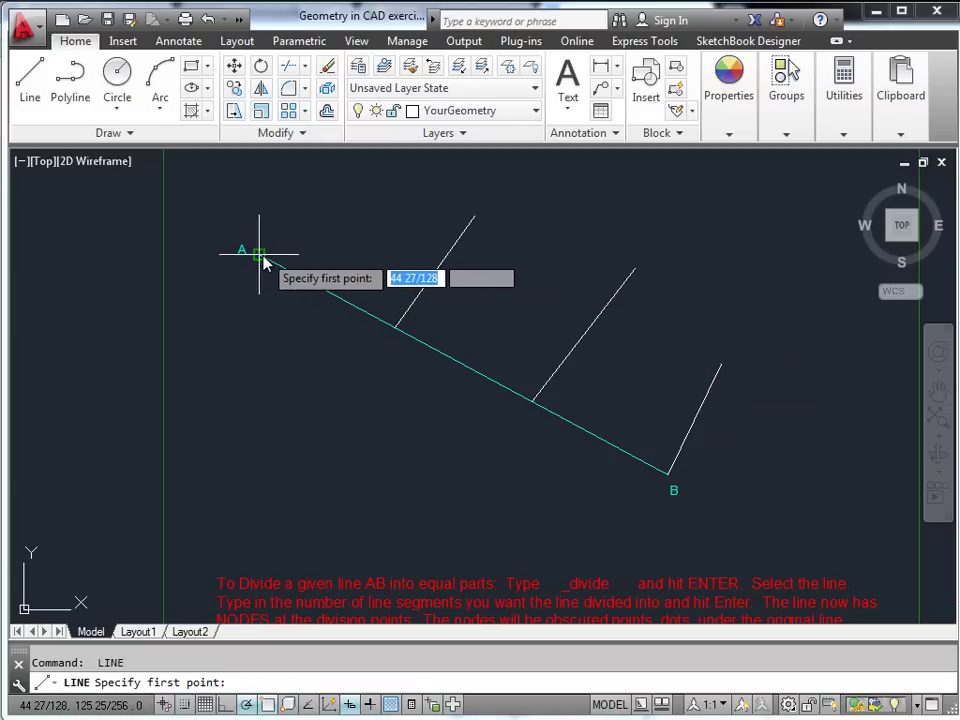
{"action": "left_click", "coordinate": [260, 254]}
{"action": "key", "text": "Escape"}
In exercise 2, draw a construction line perpendicular to line AB, set off above endpoint B, using the Perpendicular snap.
{"action": "scroll", "coordinate": [716, 394], "scroll_direction": "down", "scroll_amount": 3}
{"action": "mouse_move", "coordinate": [716, 394]}
{"action": "middle_mouse_down"}
{"action": "mouse_move", "coordinate": [569, 395]}
{"action": "mouse_move", "coordinate": [484, 326]}
{"action": "mouse_move", "coordinate": [511, 322]}
{"action": "middle_mouse_up"}
{"action": "scroll", "coordinate": [484, 326], "scroll_direction": "down", "scroll_amount": 2}
{"action": "scroll", "coordinate": [480, 315], "scroll_direction": "up", "scroll_amount": 5}
{"action": "scroll", "coordinate": [499, 326], "scroll_direction": "down", "scroll_amount": 2}
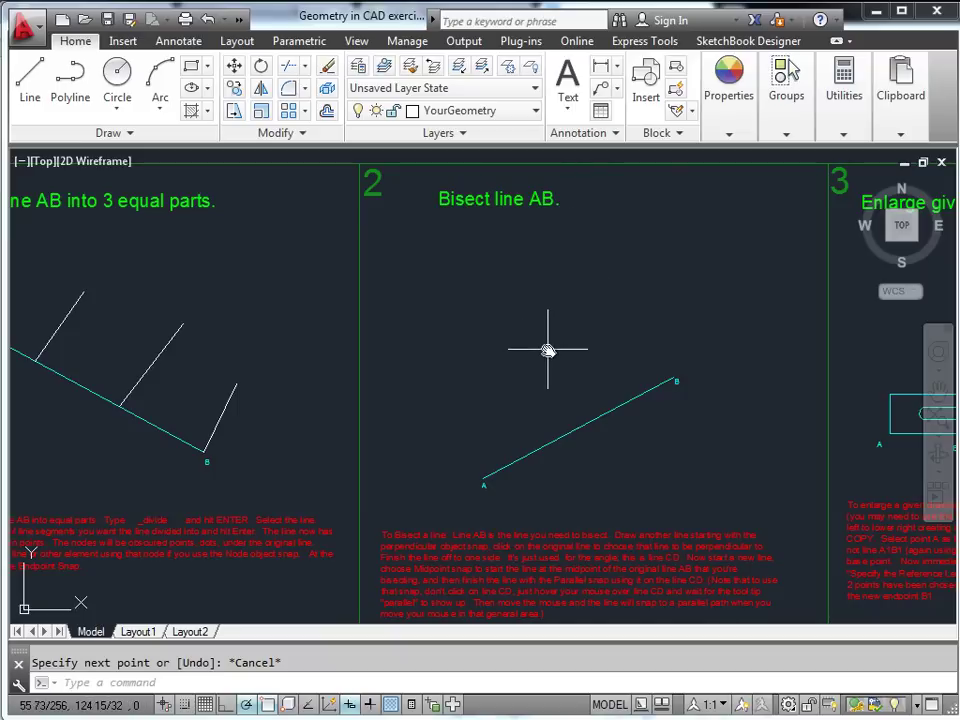
{"action": "key", "text": "Return"}
{"action": "right_click", "coordinate": [515, 365], "text": "shift"}
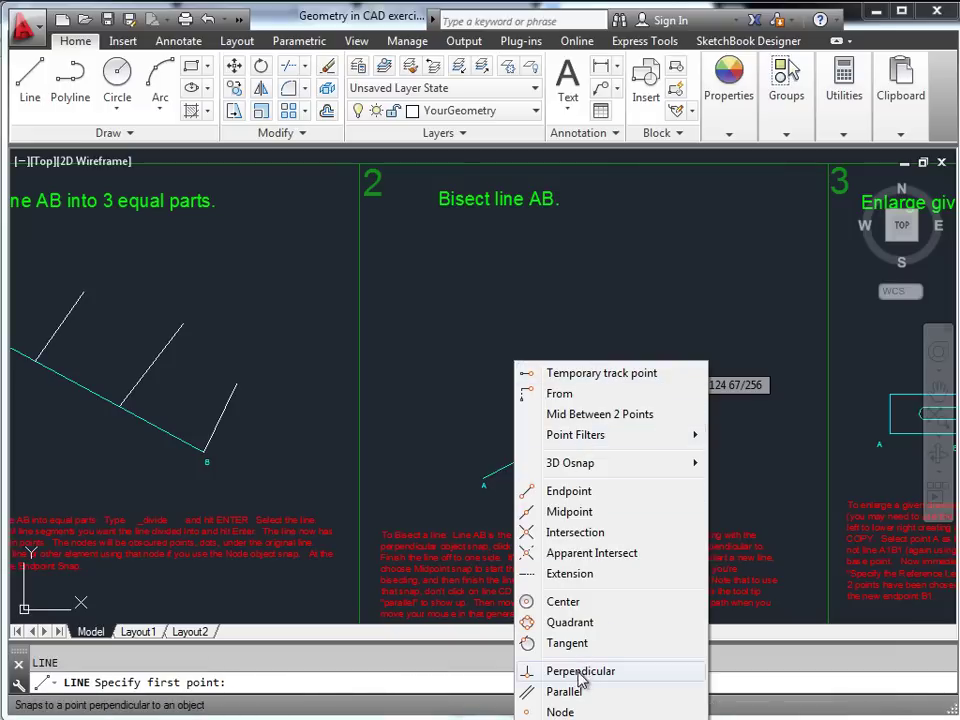
{"action": "left_click", "coordinate": [612, 673]}
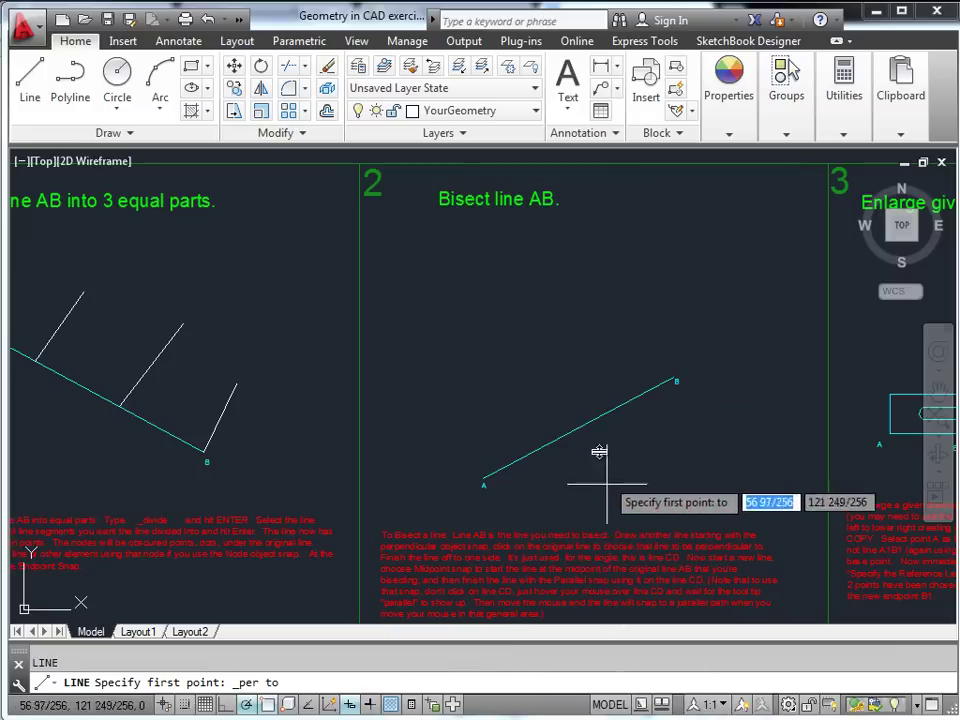
{"action": "left_click", "coordinate": [582, 421]}
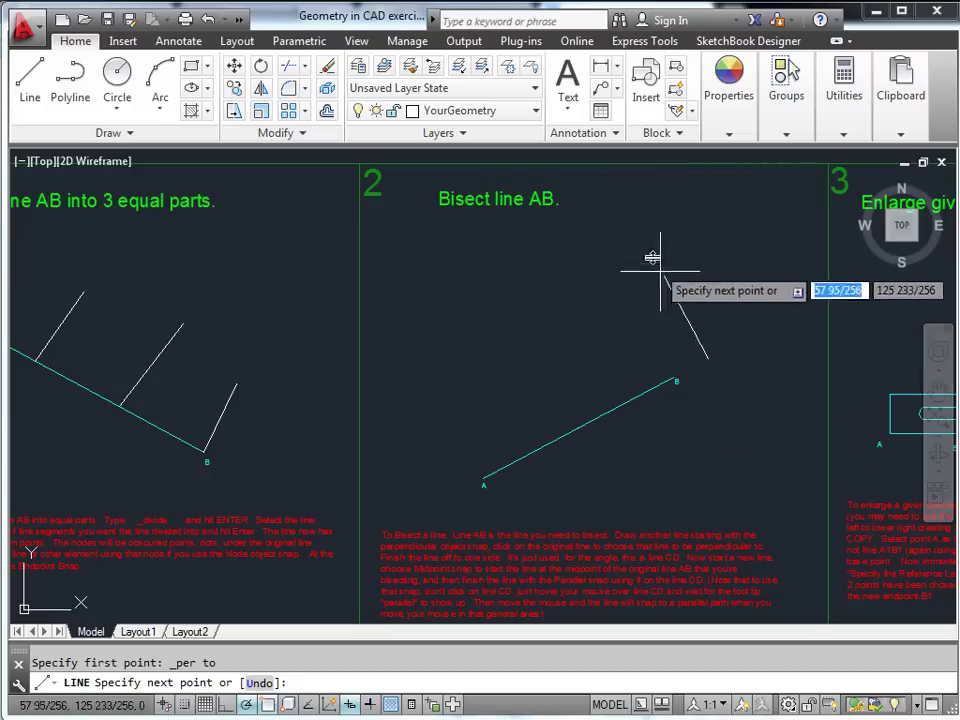
{"action": "left_click", "coordinate": [640, 237]}
{"action": "key", "text": "Escape"}
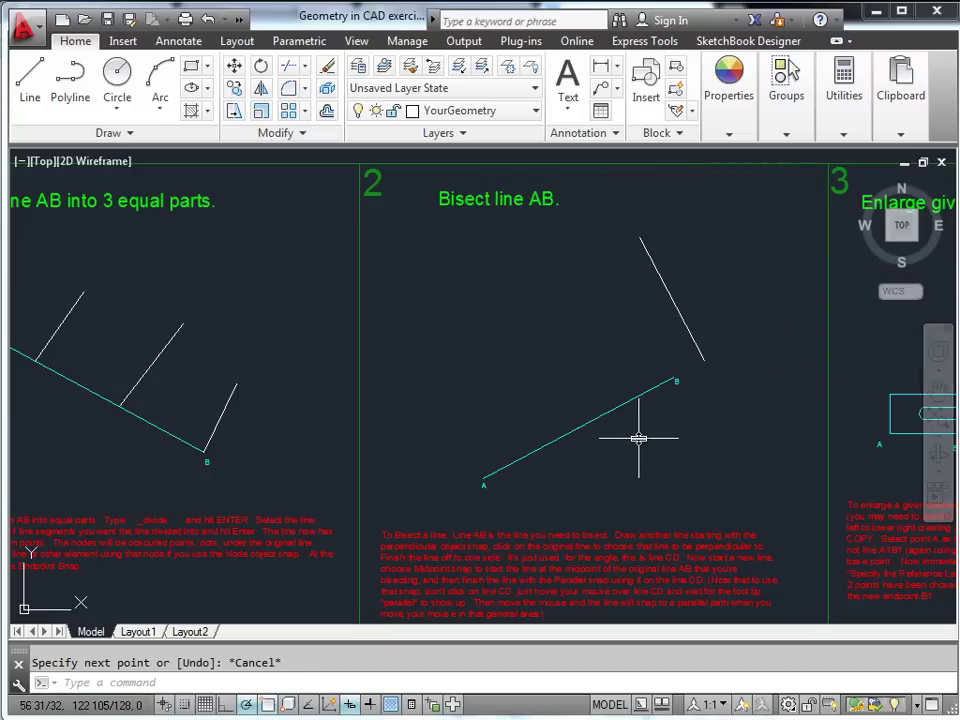
Draw a bisecting line about 3 3/8 inches long from line AB's midpoint, parallel to the construction line, using the Midpoint and Parallel snaps.
{"action": "key", "text": "Delete"}
{"action": "type", "text": "l"}
{"action": "key", "text": "Return"}
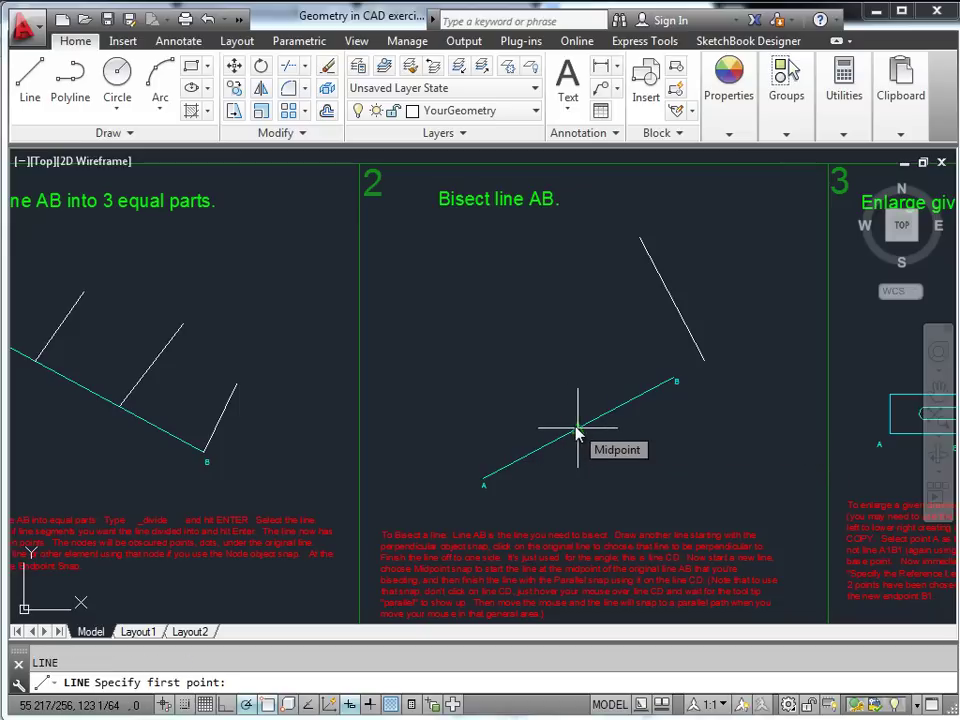
{"action": "left_click", "coordinate": [578, 432]}
{"action": "right_click", "coordinate": [585, 305], "text": "shift"}
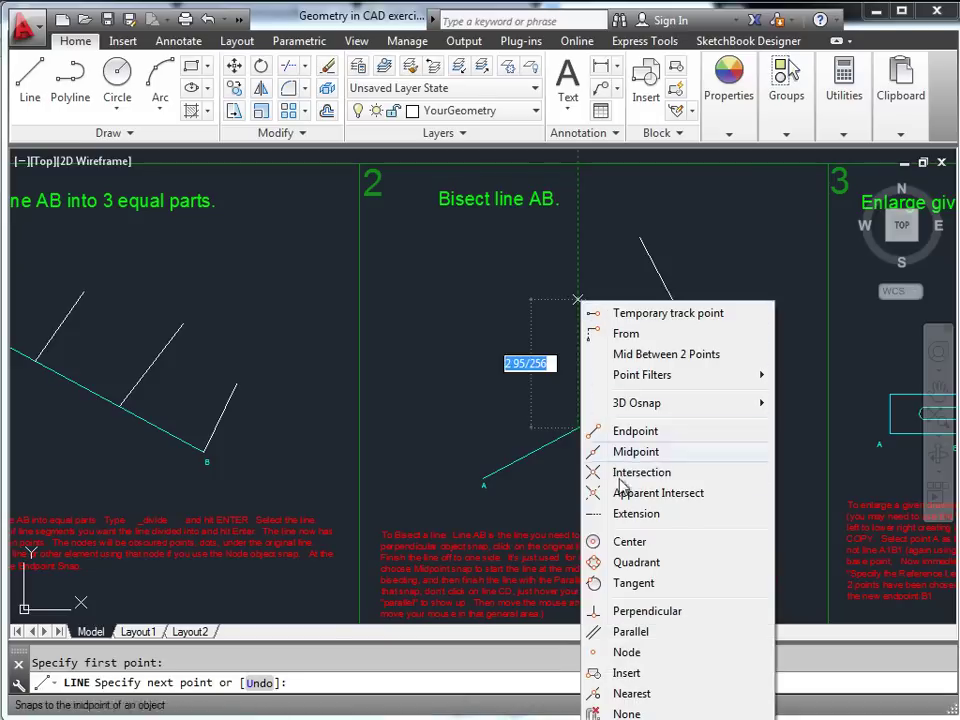
{"action": "left_click", "coordinate": [632, 632]}
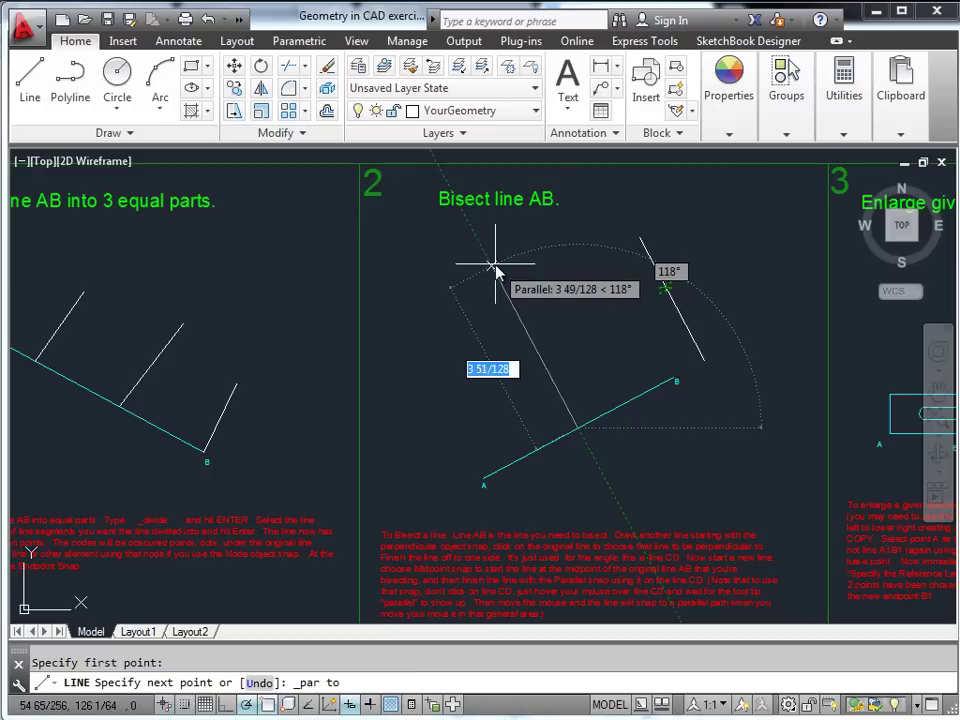
{"action": "left_click", "coordinate": [494, 266]}
{"action": "key", "text": "Escape"}
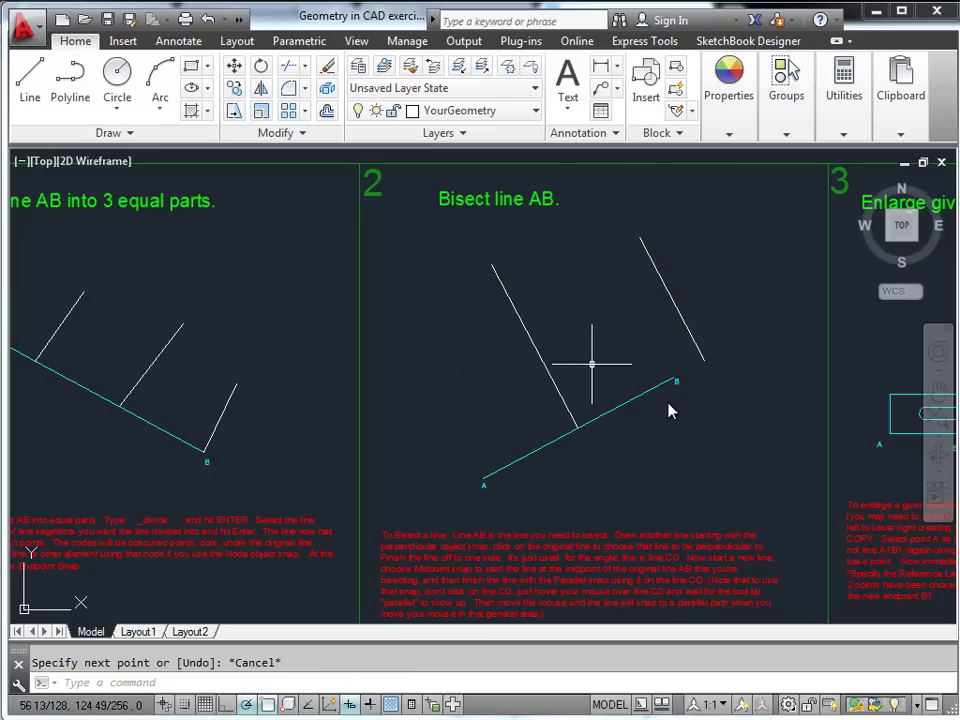
Add an XLINE with the Bisect option in exercise 2, with its vertex at AB's midpoint and the angle running from A to B.
{"action": "middle_click_drag", "start_coordinate": [685, 458], "coordinate": [530, 448]}
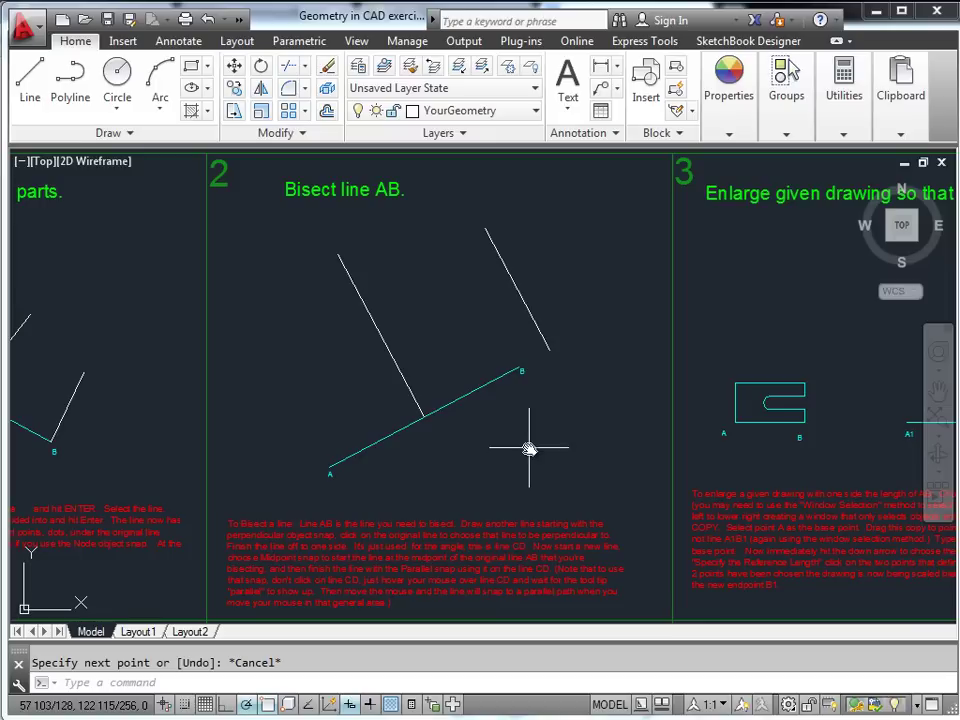
{"action": "type", "text": "XLINE"}
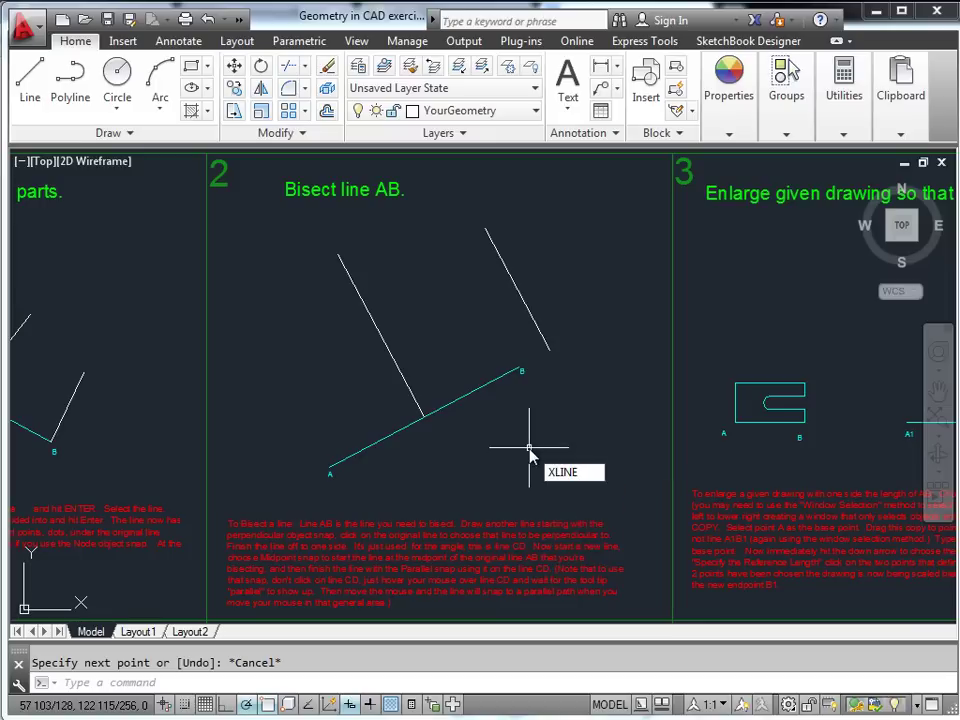
{"action": "key", "text": "Return"}
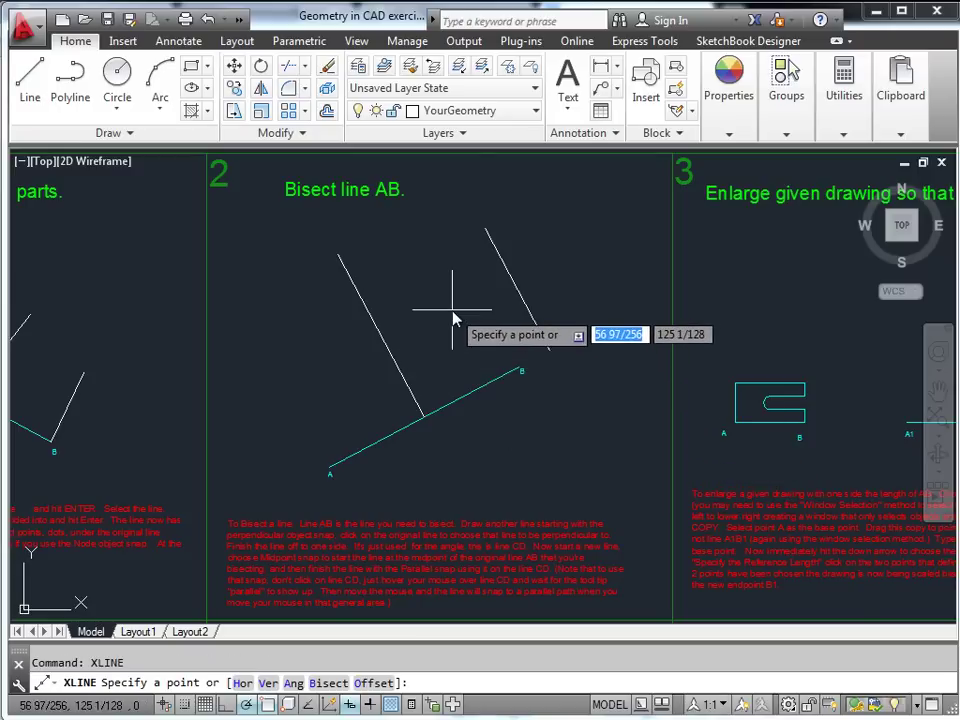
{"action": "key", "text": "Down"}
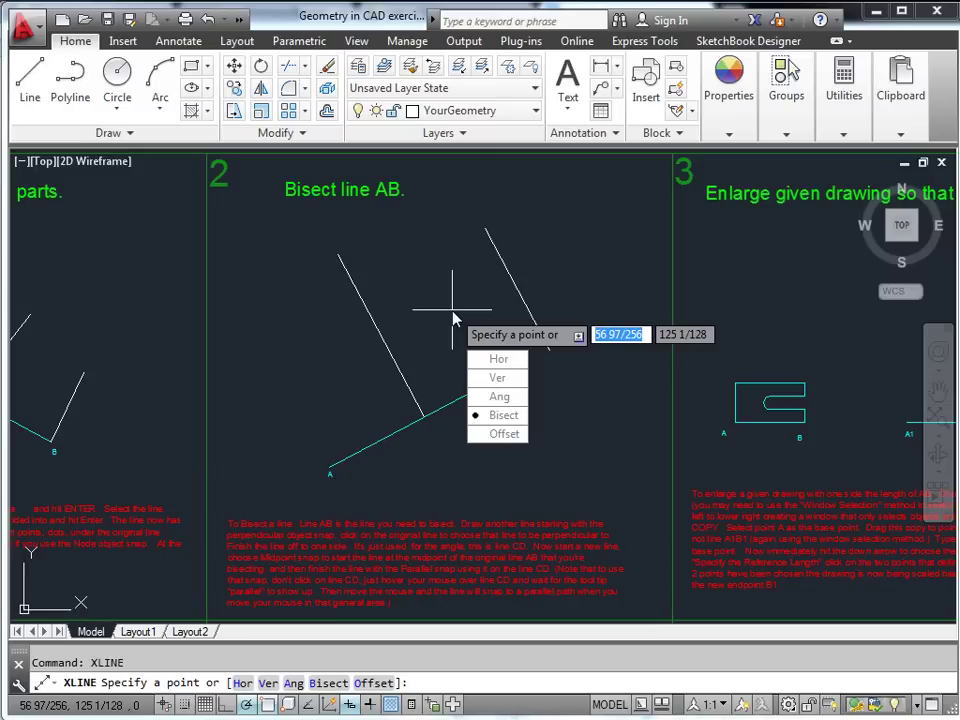
{"action": "key", "text": "Return"}
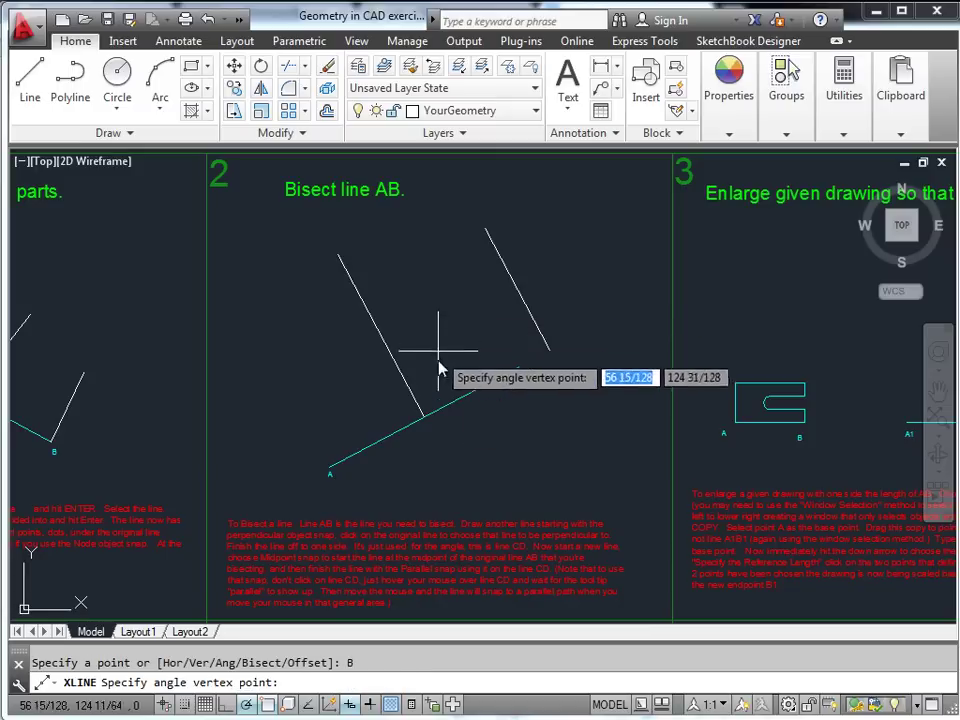
{"action": "left_click", "coordinate": [424, 418]}
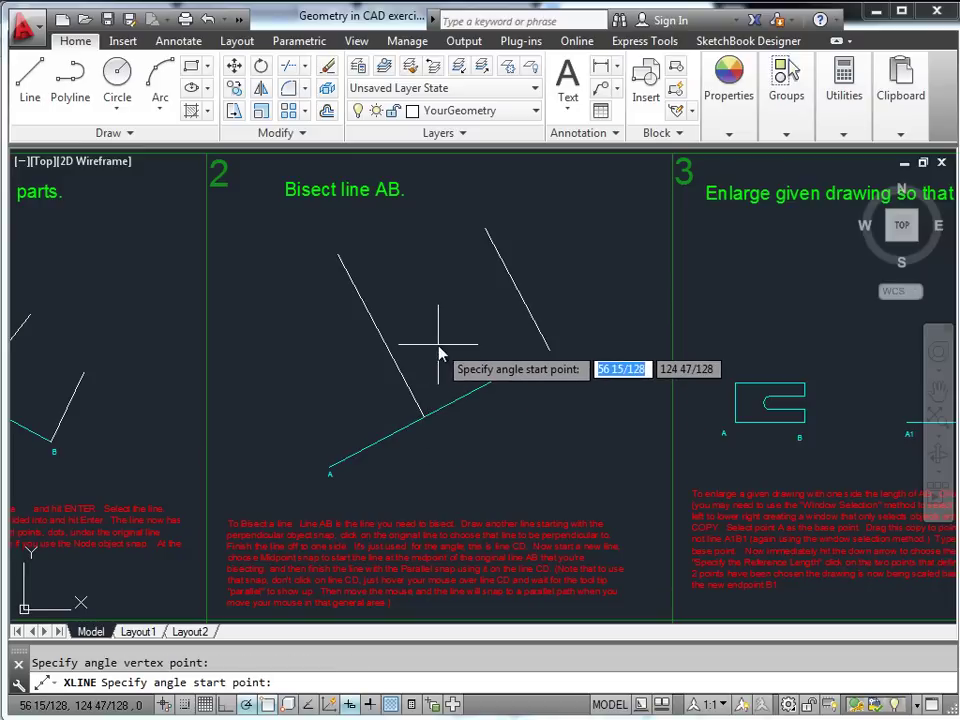
{"action": "left_click", "coordinate": [332, 474]}
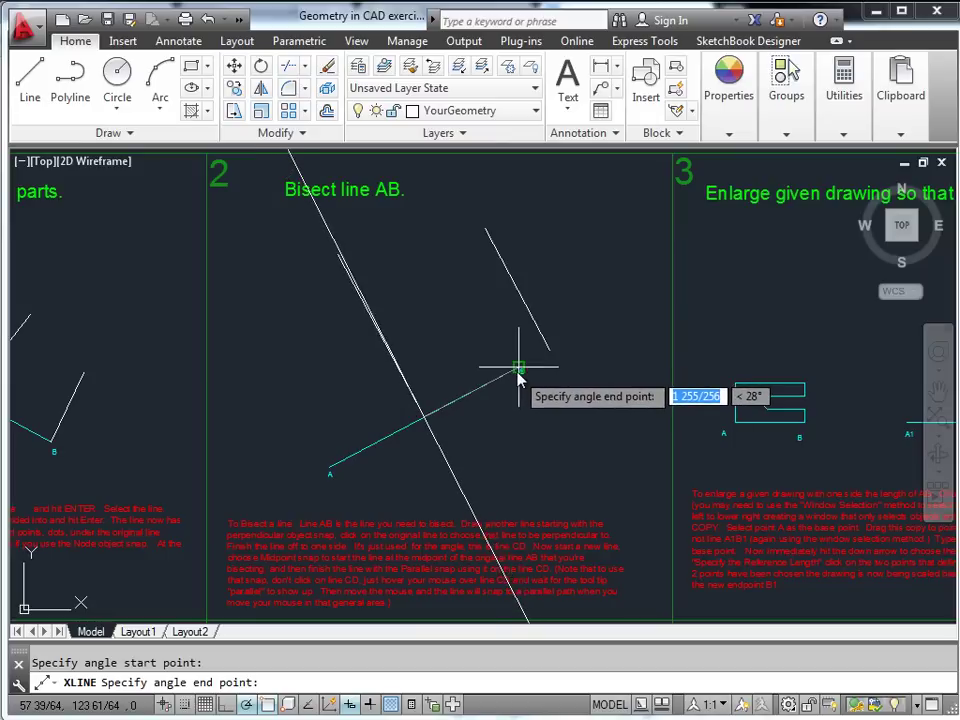
{"action": "key", "text": "Escape"}
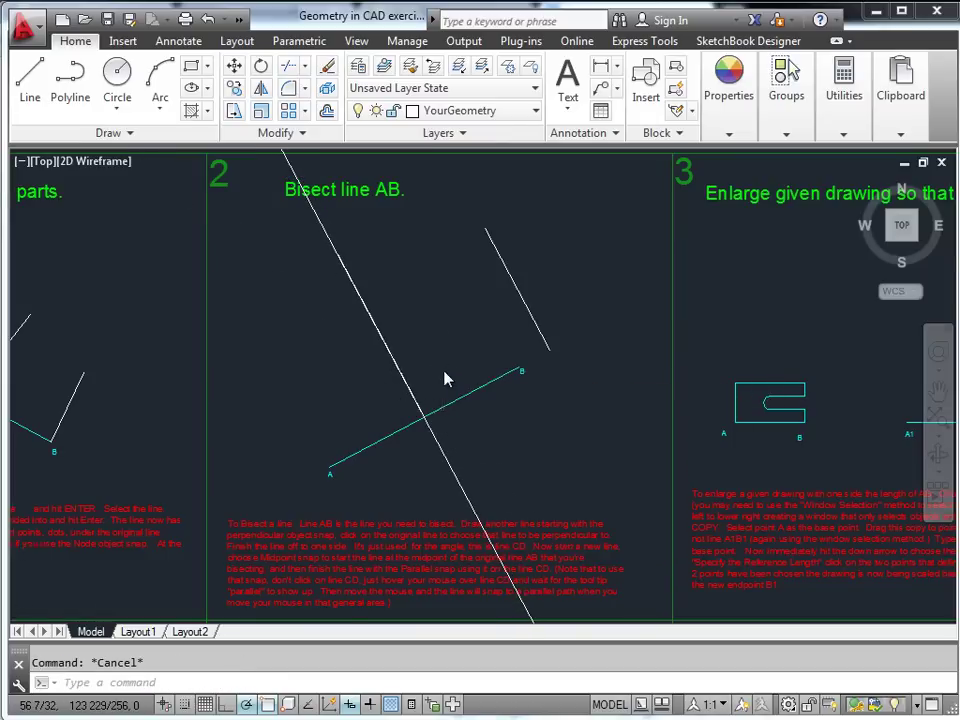
In exercise 3, copy the notched shape from base point A to point A1, leaving out the labels.
{"action": "scroll", "coordinate": [445, 378], "scroll_direction": "down", "scroll_amount": 5}
{"action": "scroll", "coordinate": [461, 401], "scroll_direction": "up", "scroll_amount": 5}
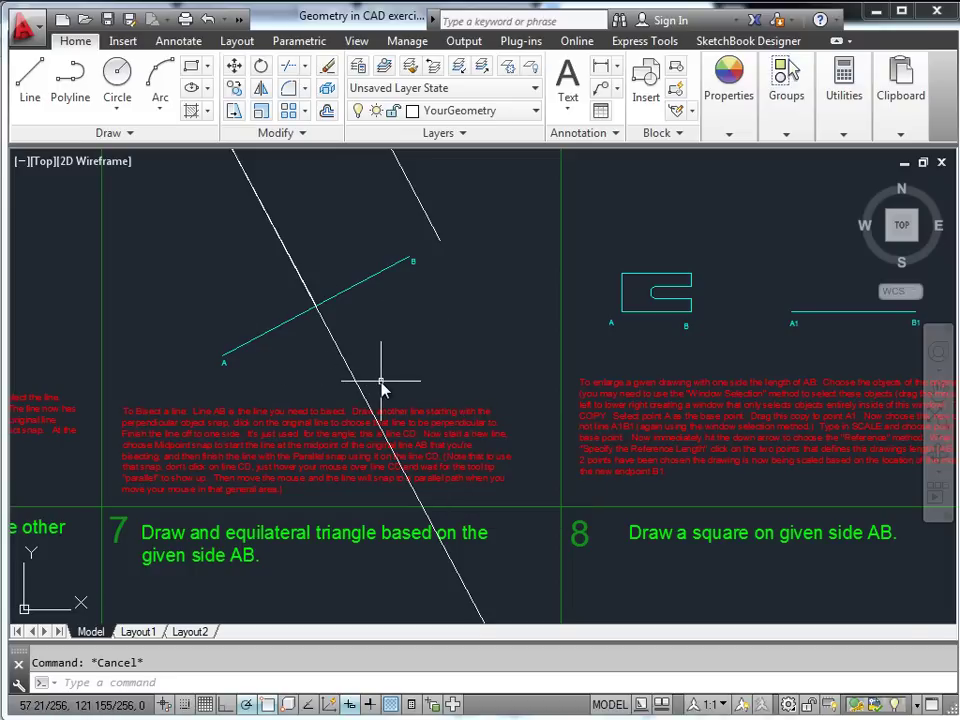
{"action": "scroll", "coordinate": [383, 390], "scroll_direction": "down", "scroll_amount": 5}
{"action": "scroll", "coordinate": [416, 399], "scroll_direction": "up", "scroll_amount": 4}
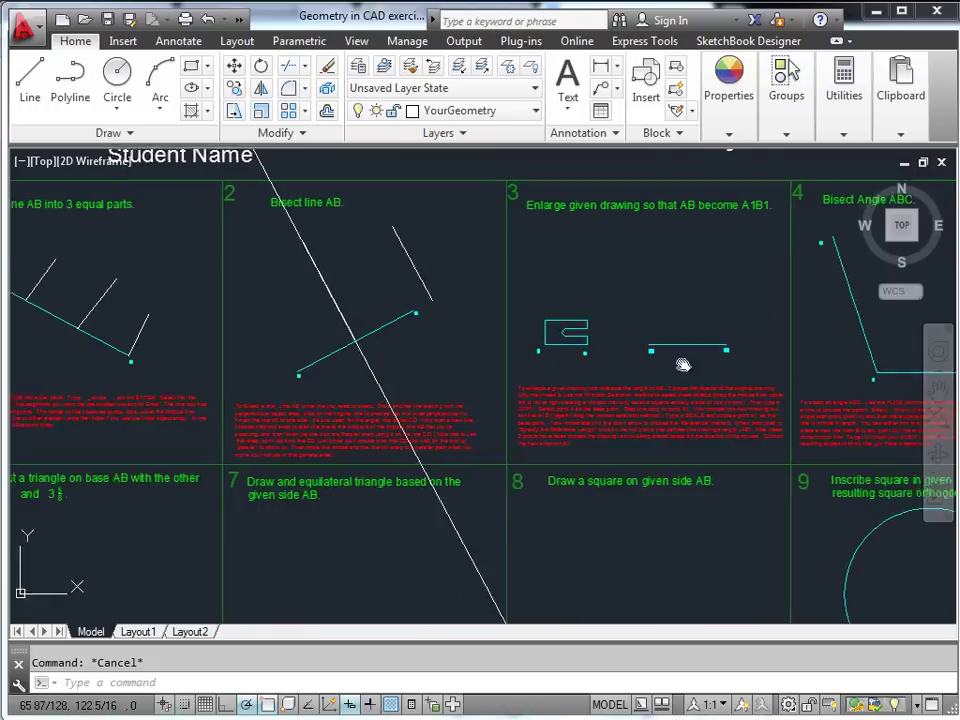
{"action": "middle_click_drag", "start_coordinate": [418, 360], "coordinate": [458, 363]}
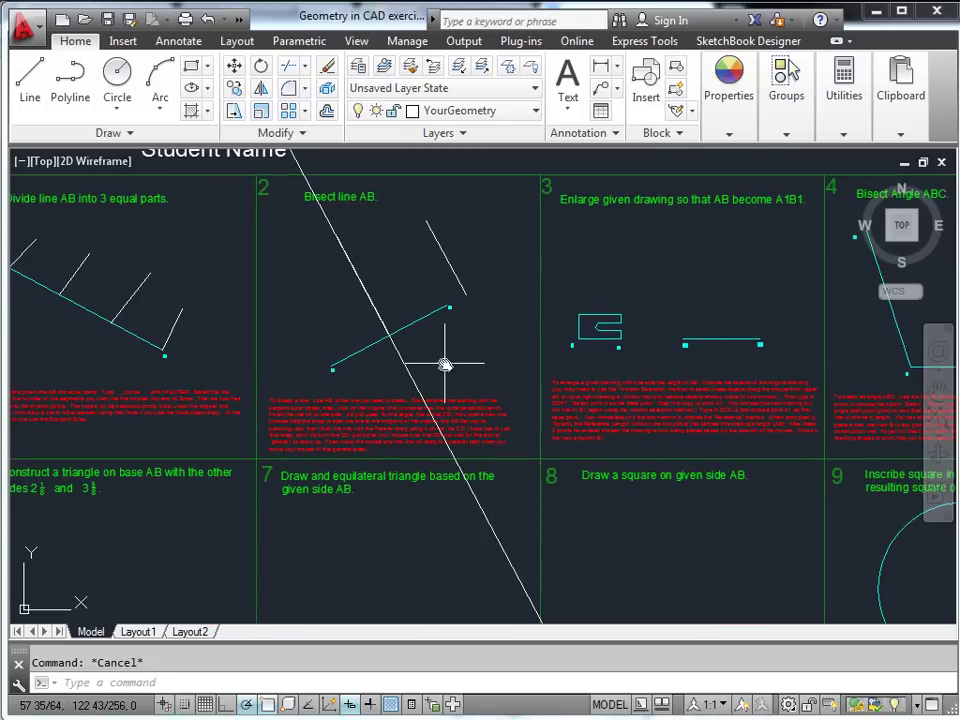
{"action": "mouse_move", "coordinate": [638, 364]}
{"action": "middle_mouse_down"}
{"action": "mouse_move", "coordinate": [583, 390]}
{"action": "mouse_move", "coordinate": [538, 381]}
{"action": "mouse_move", "coordinate": [514, 407]}
{"action": "middle_mouse_up"}
{"action": "scroll", "coordinate": [538, 381], "scroll_direction": "up", "scroll_amount": 3}
{"action": "scroll", "coordinate": [503, 407], "scroll_direction": "down", "scroll_amount": 3}
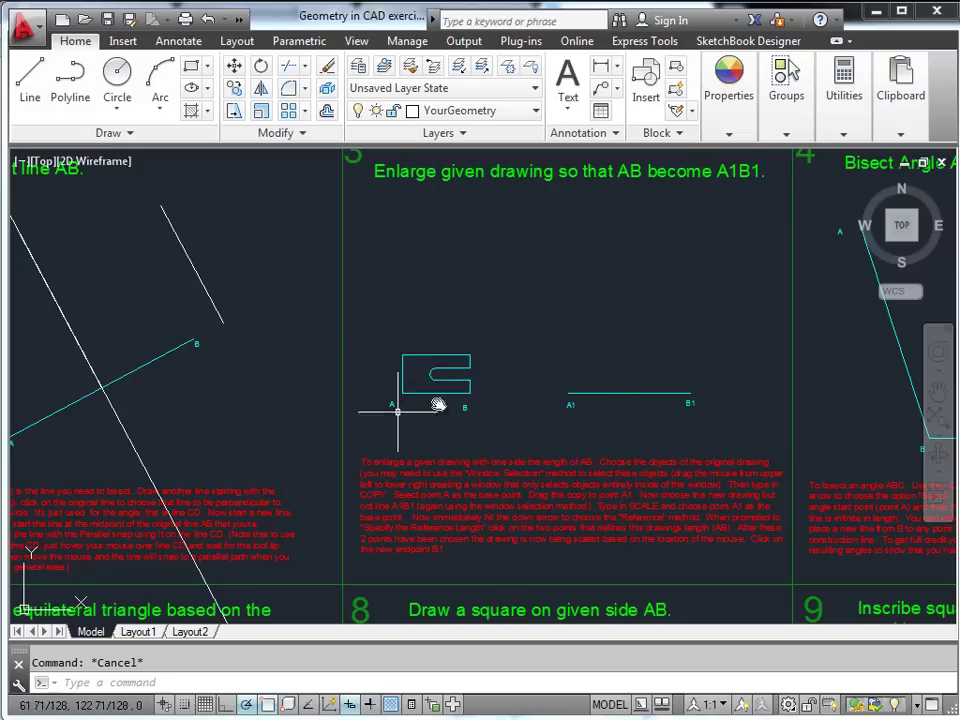
{"action": "left_click", "coordinate": [394, 341]}
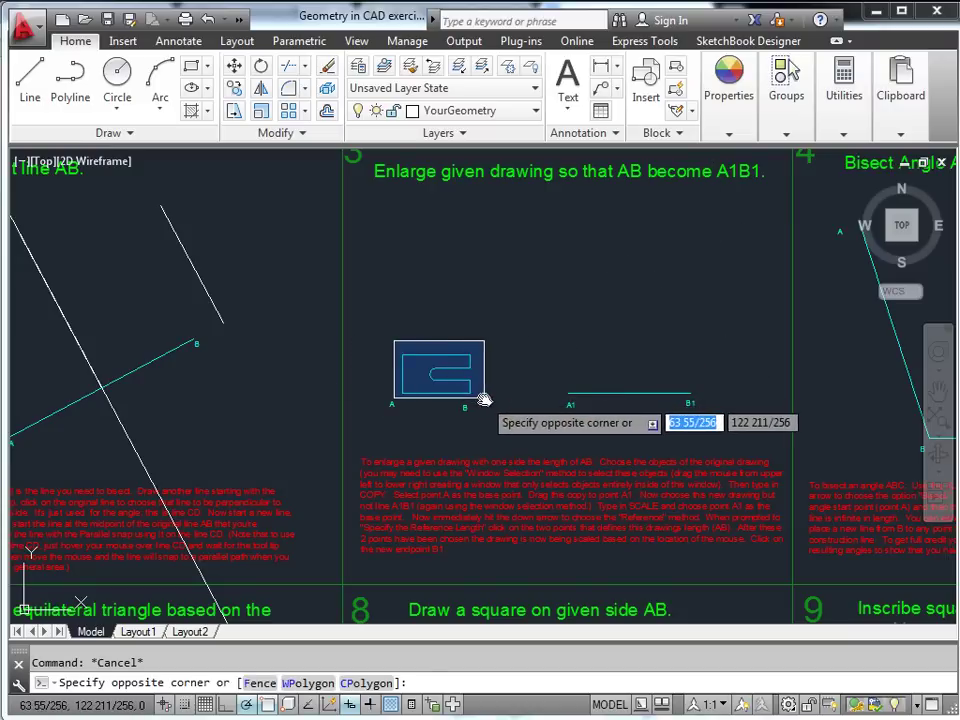
{"action": "left_click", "coordinate": [482, 396]}
{"action": "type", "text": "C"}
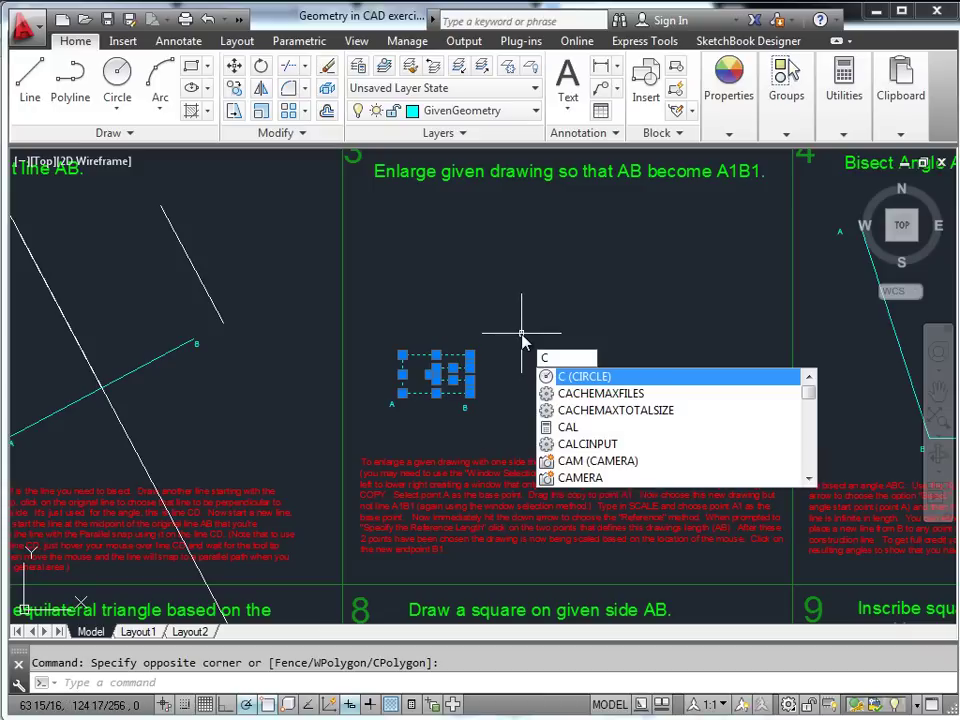
{"action": "type", "text": "O"}
{"action": "key", "text": "Return"}
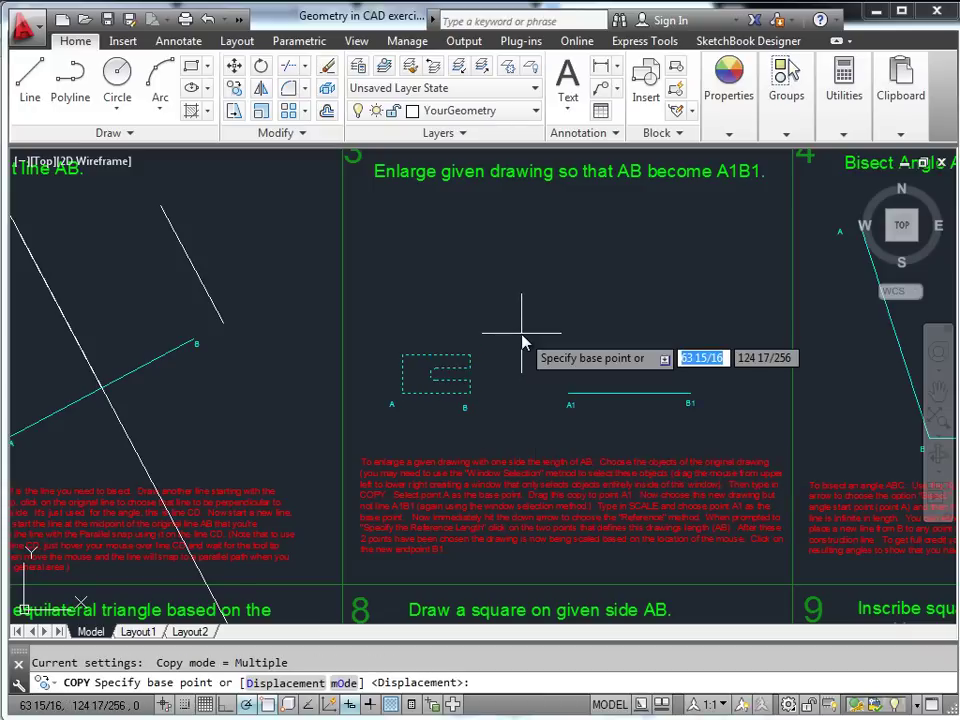
{"action": "left_click", "coordinate": [403, 399]}
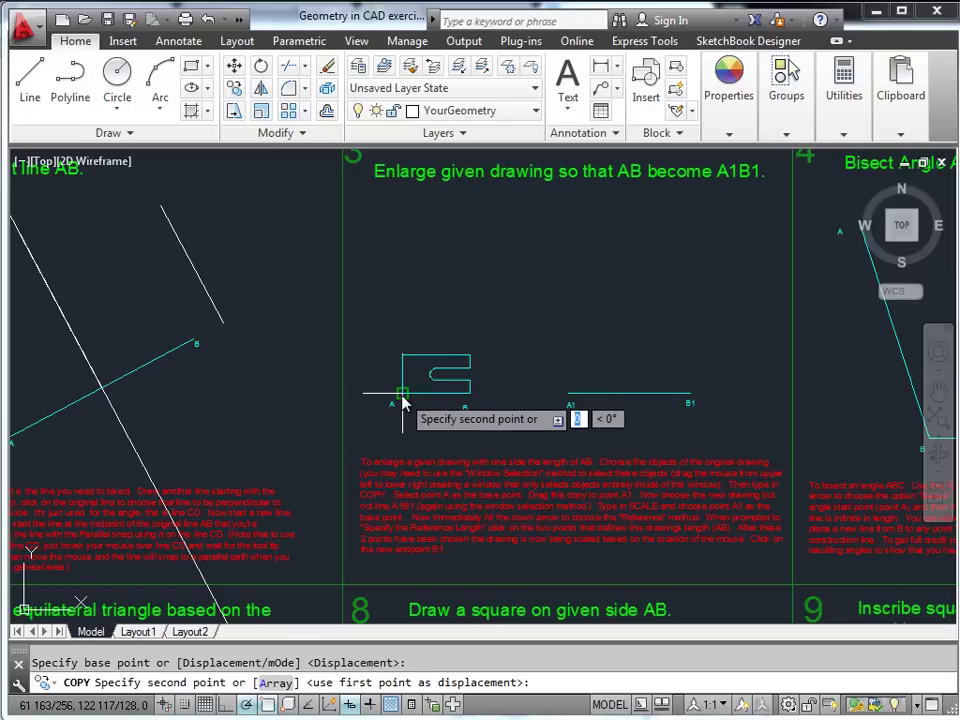
{"action": "scroll", "coordinate": [584, 392], "scroll_direction": "up", "scroll_amount": 5}
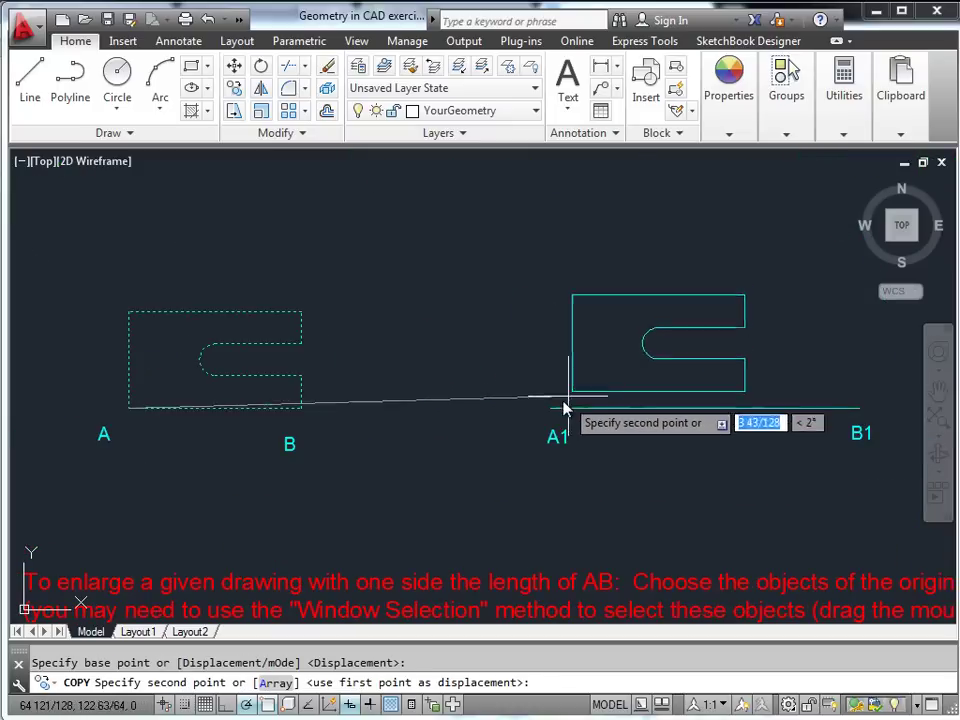
{"action": "scroll", "coordinate": [556, 400], "scroll_direction": "down", "scroll_amount": 5}
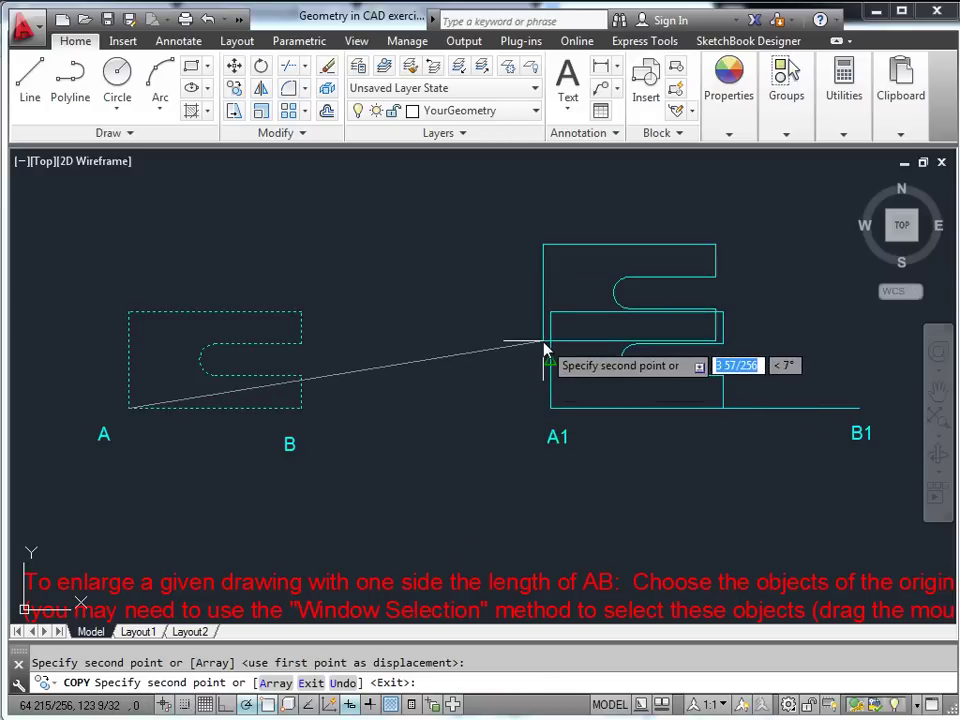
{"action": "key", "text": "Escape"}
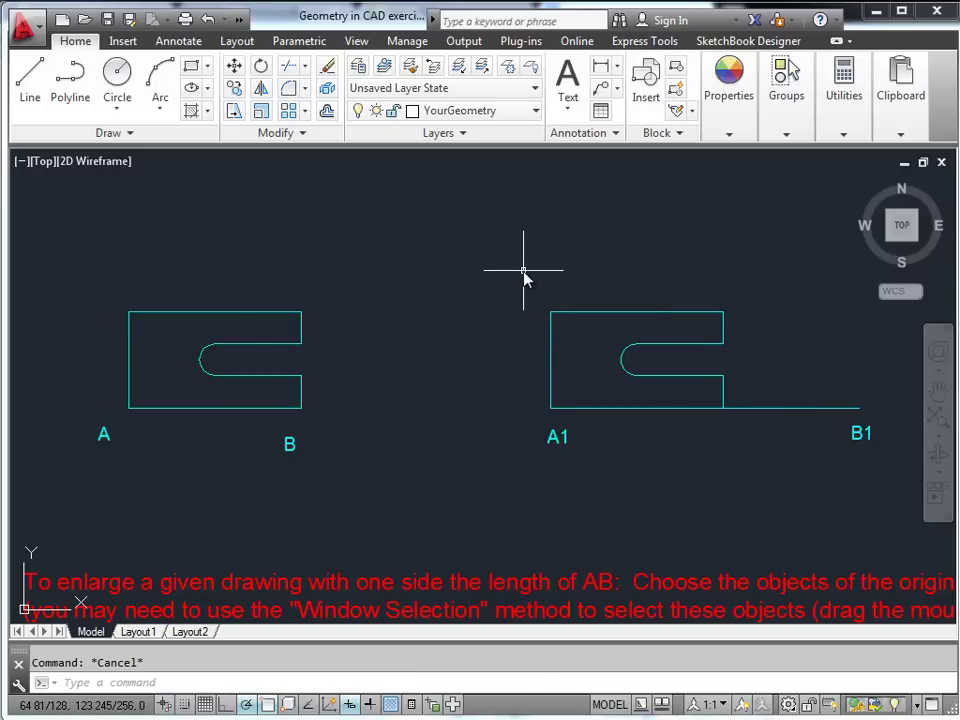
Scale the copied shape about A1 with the Reference option, using its lower edge as reference length and endpoint B1 as the new length.
{"action": "type", "text": "SCALE"}
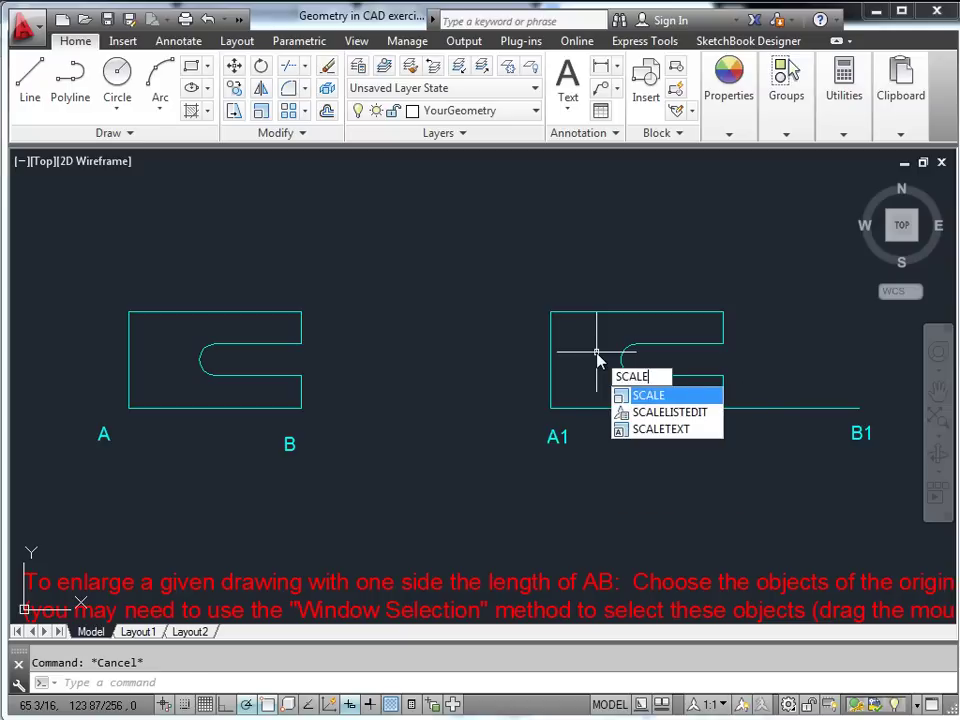
{"action": "key", "text": "Return"}
{"action": "left_click", "coordinate": [533, 288]}
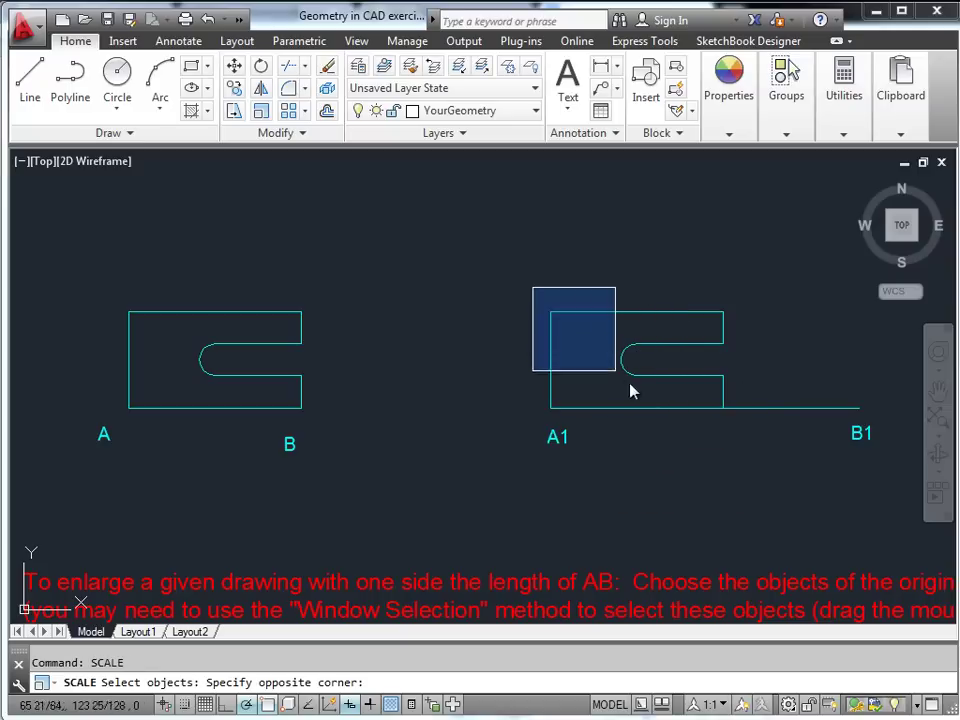
{"action": "left_click", "coordinate": [753, 424]}
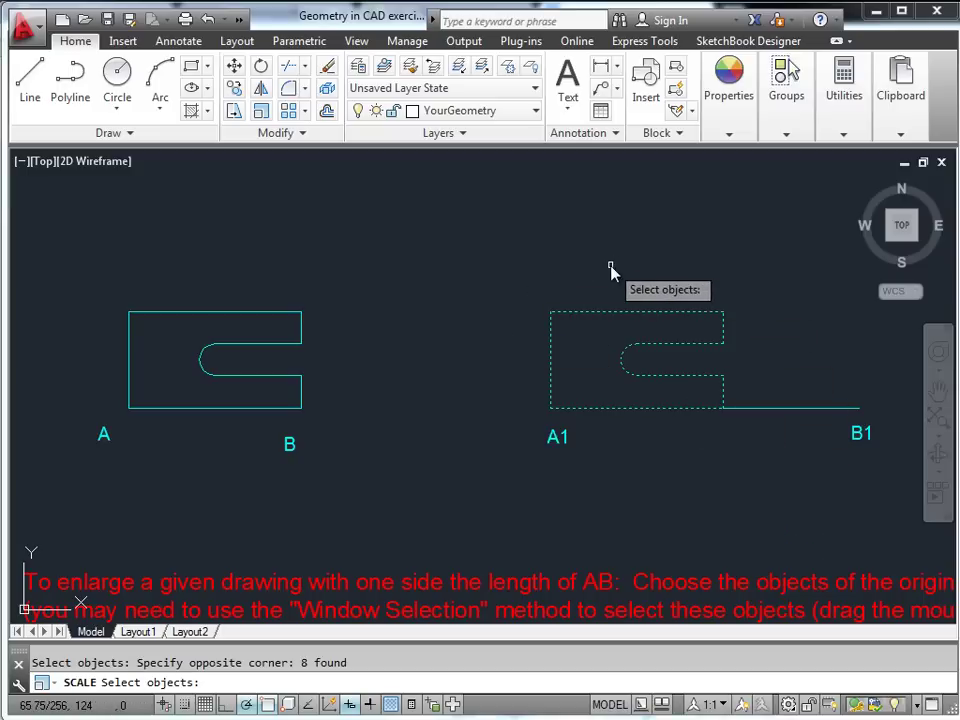
{"action": "key", "text": "Return"}
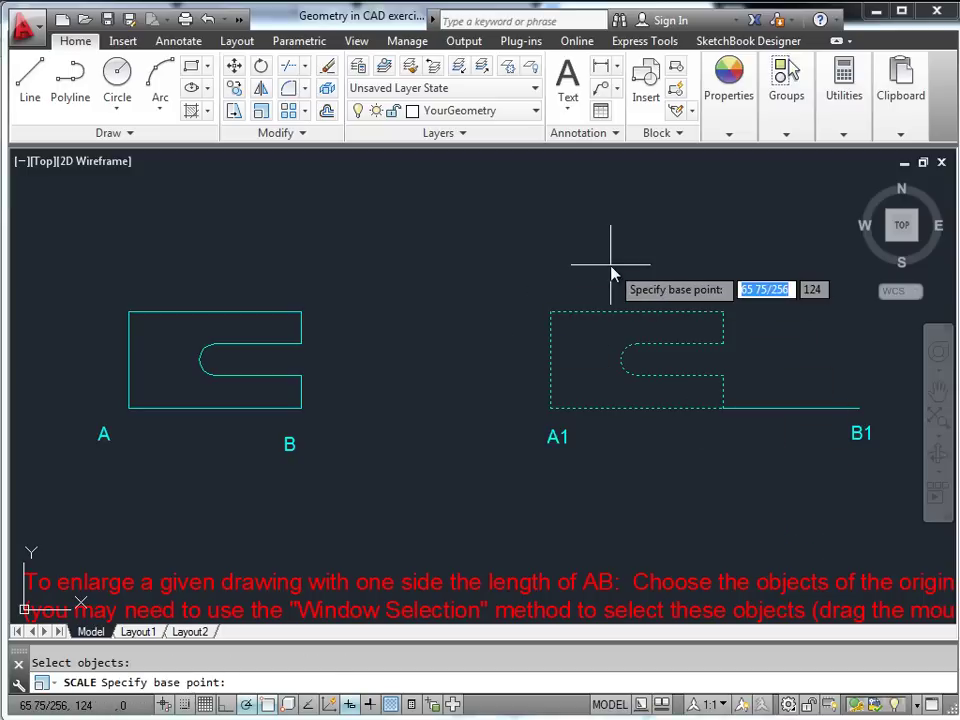
{"action": "left_click", "coordinate": [551, 408]}
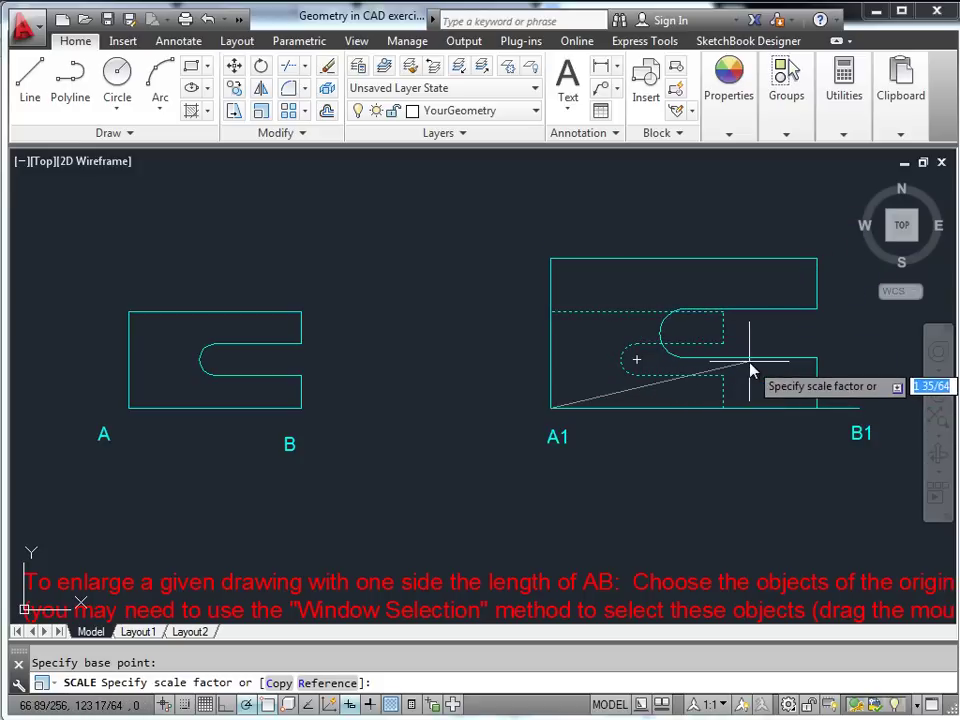
{"action": "key", "text": "Down"}
{"action": "key", "text": "Down"}
{"action": "key", "text": "Down"}
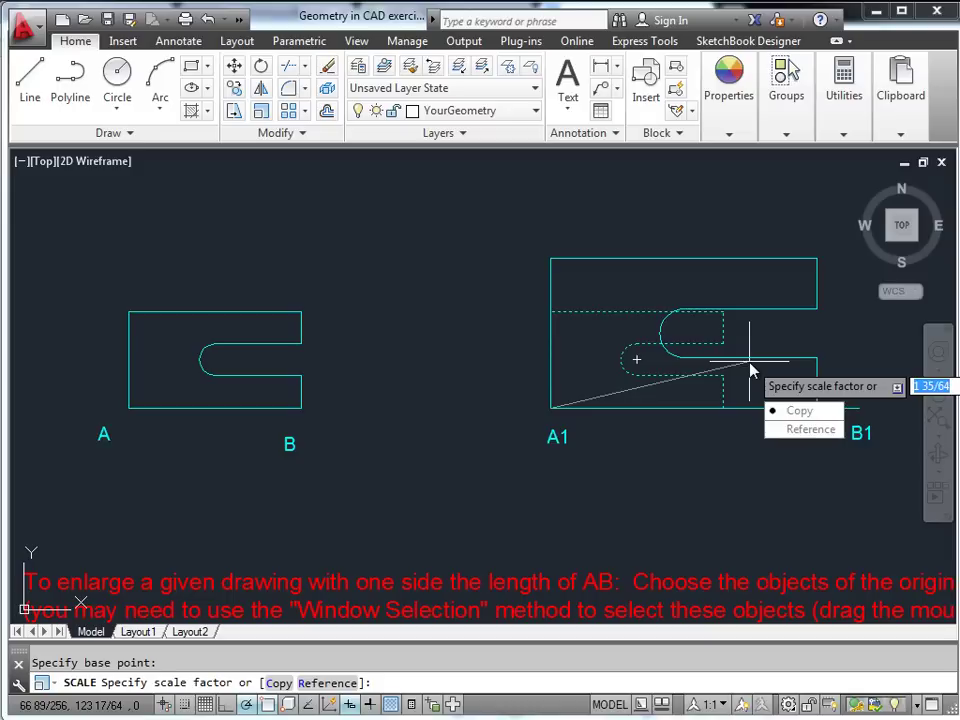
{"action": "key", "text": "Return"}
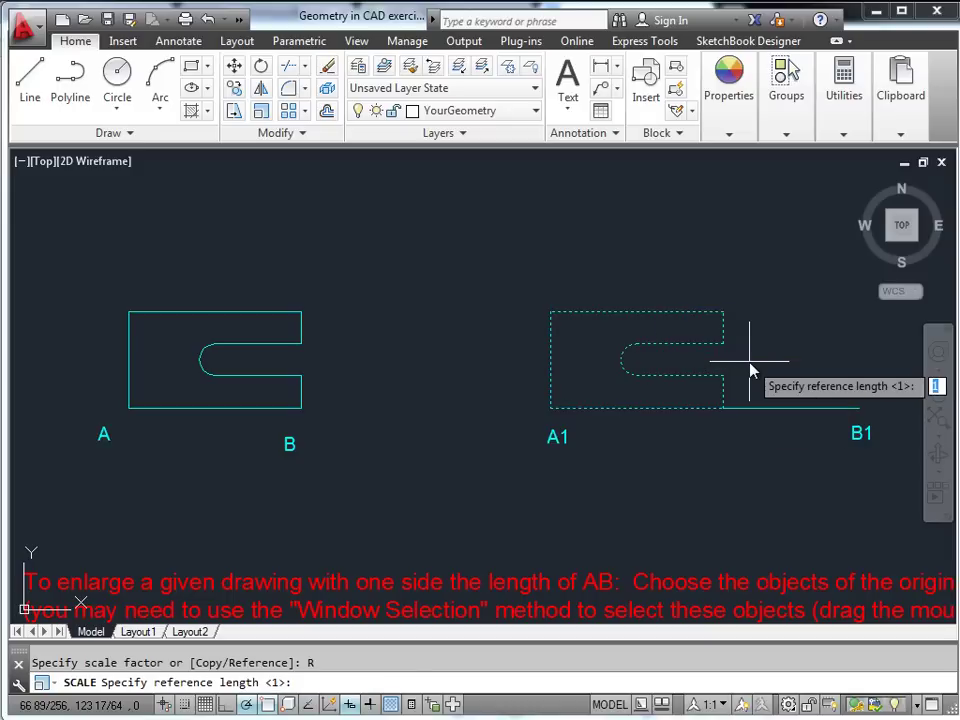
{"action": "left_click", "coordinate": [553, 409]}
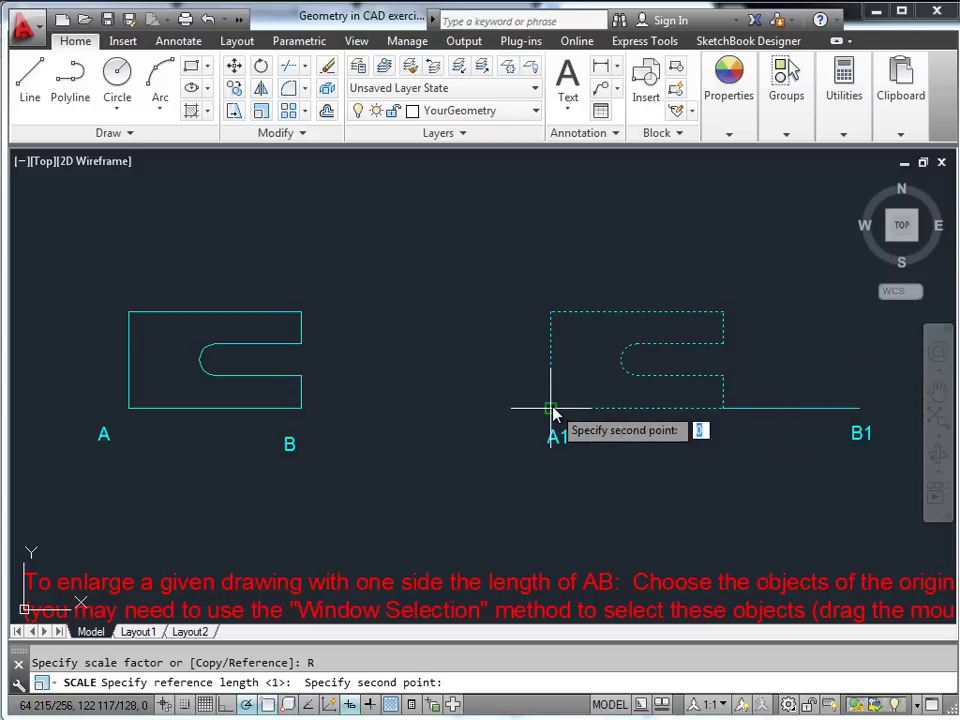
{"action": "left_click", "coordinate": [723, 409]}
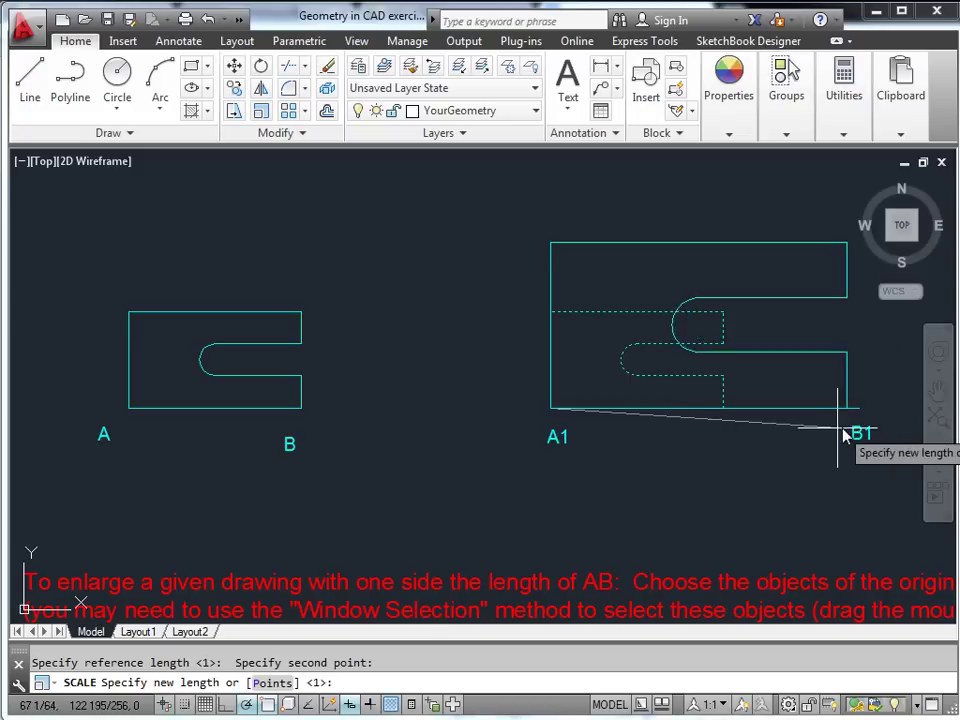
{"action": "left_click", "coordinate": [858, 410]}
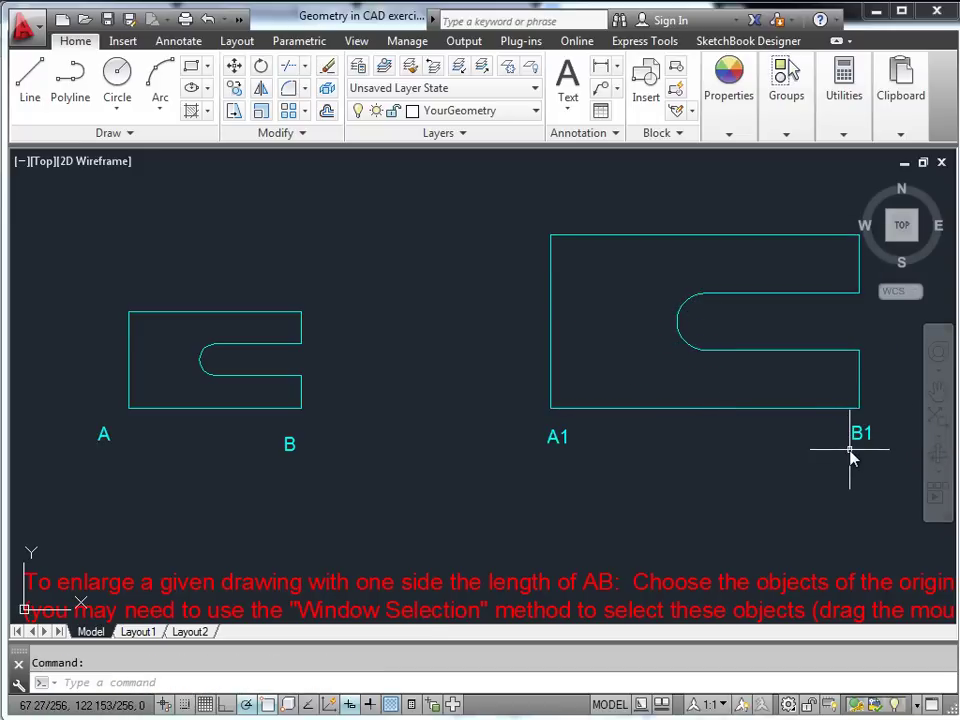
{"action": "key", "text": "Escape"}
In exercise 4, add an XLINE with the Bisect option, using B as the vertex, A as the angle start and C as the angle end.
{"action": "scroll", "coordinate": [810, 465], "scroll_direction": "down", "scroll_amount": 6}
{"action": "middle_click_drag", "start_coordinate": [808, 468], "coordinate": [553, 418]}
{"action": "scroll", "coordinate": [628, 398], "scroll_direction": "up", "scroll_amount": 4}
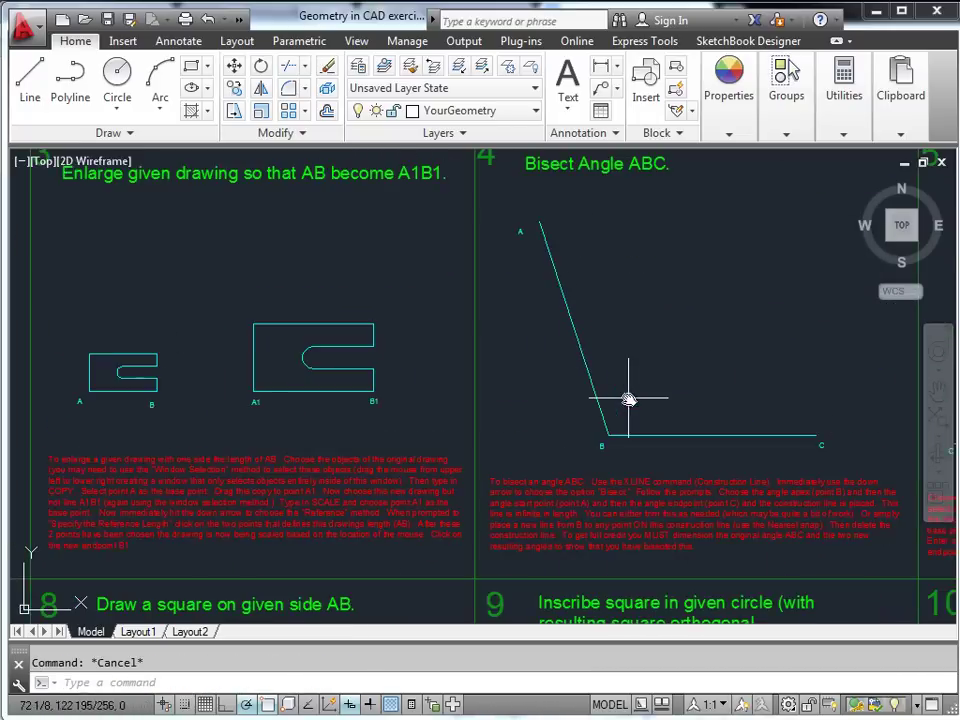
{"action": "mouse_move", "coordinate": [636, 400]}
{"action": "middle_mouse_down"}
{"action": "mouse_move", "coordinate": [595, 430]}
{"action": "mouse_move", "coordinate": [576, 418]}
{"action": "middle_mouse_up"}
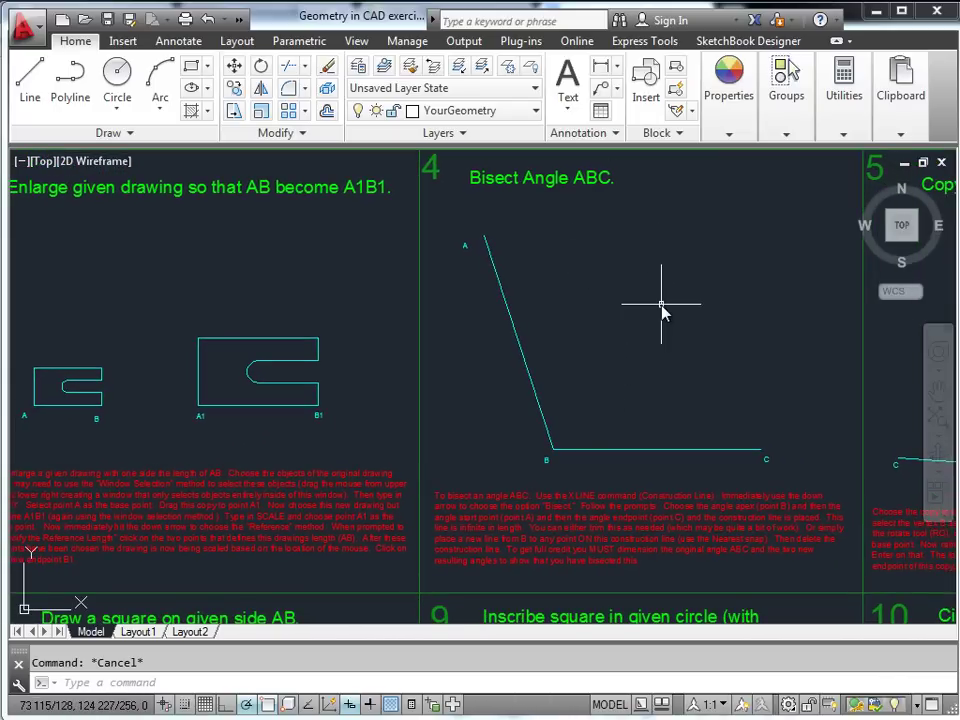
{"action": "type", "text": "INE"}
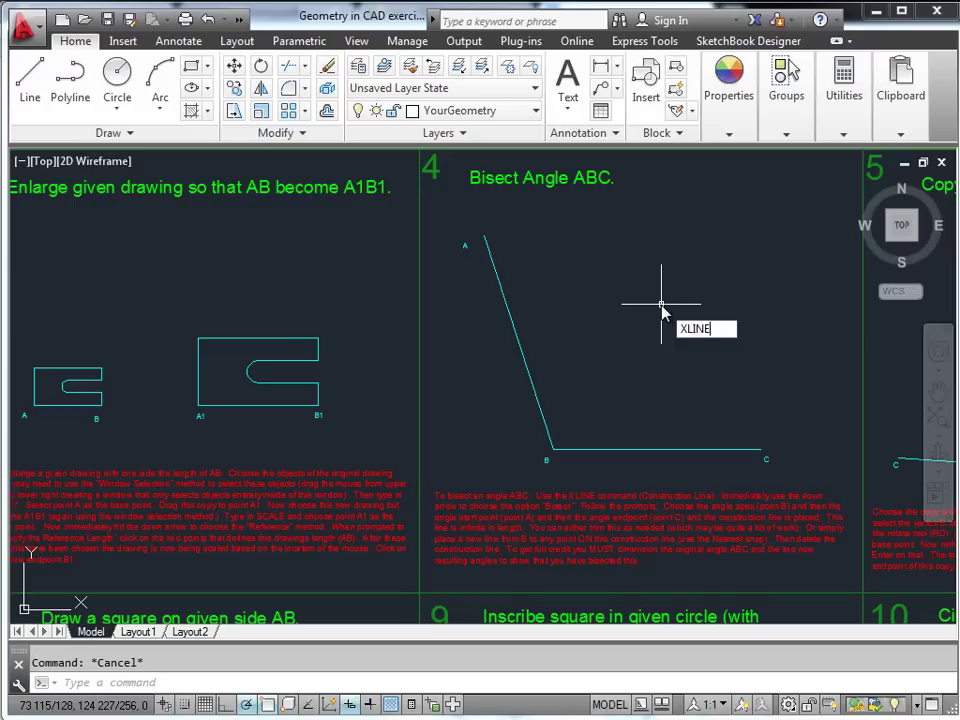
{"action": "key", "text": "Return"}
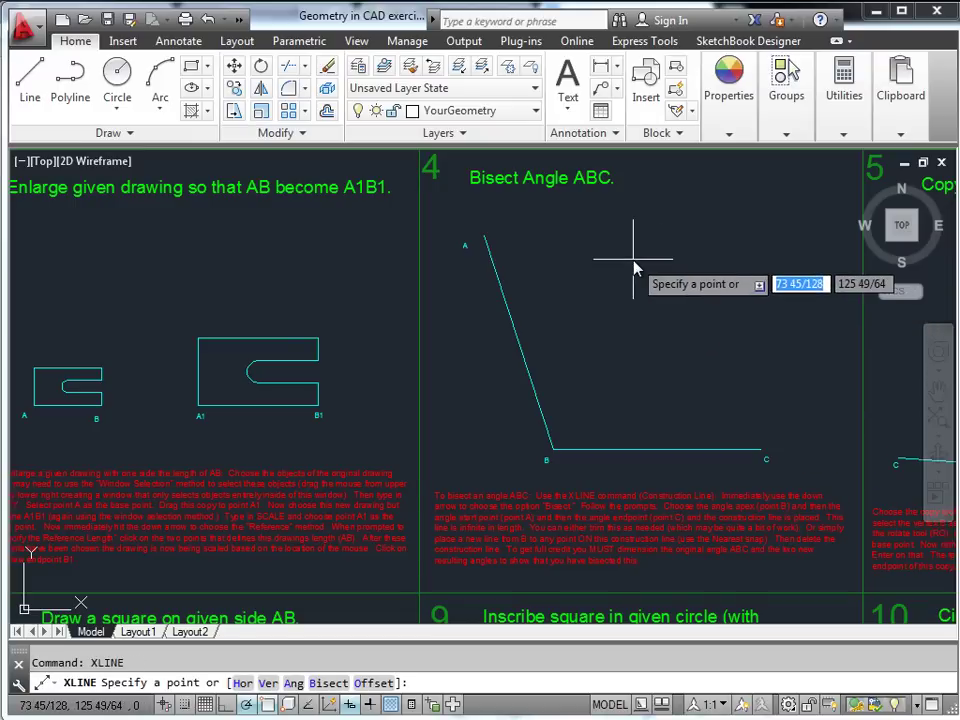
{"action": "key", "text": "Down"}
{"action": "key", "text": "Down"}
{"action": "key", "text": "Down"}
{"action": "key", "text": "Down"}
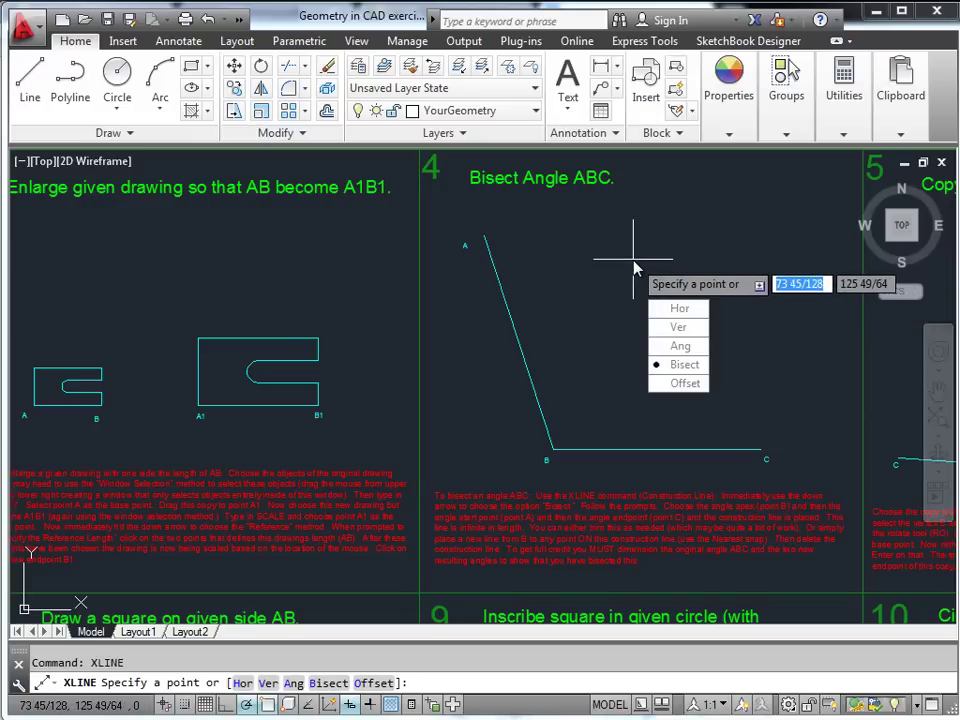
{"action": "key", "text": "Return"}
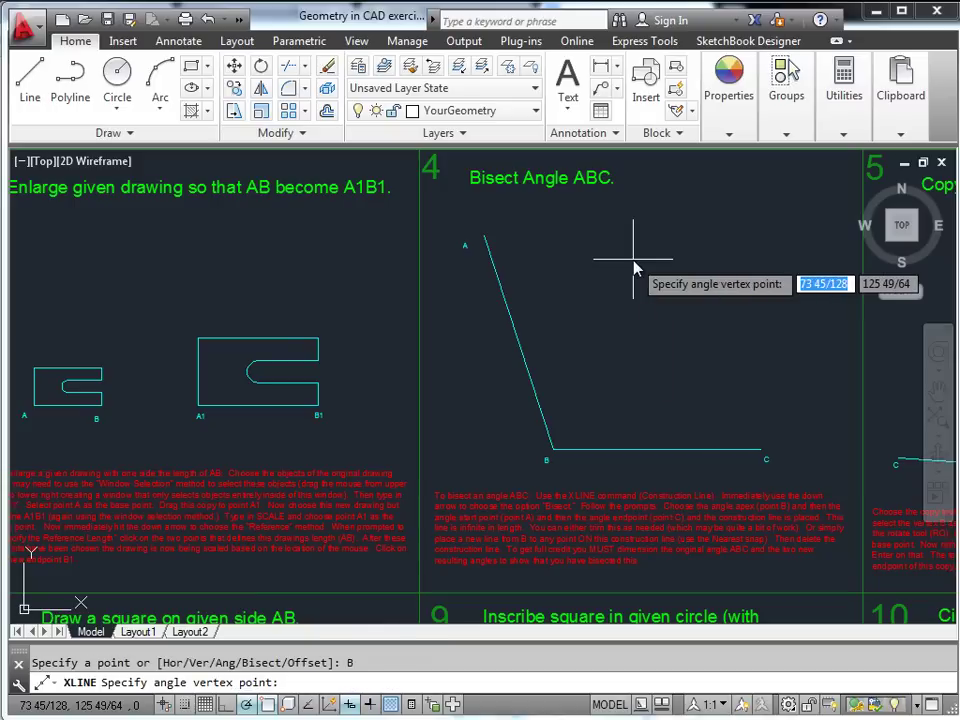
{"action": "left_click", "coordinate": [552, 449]}
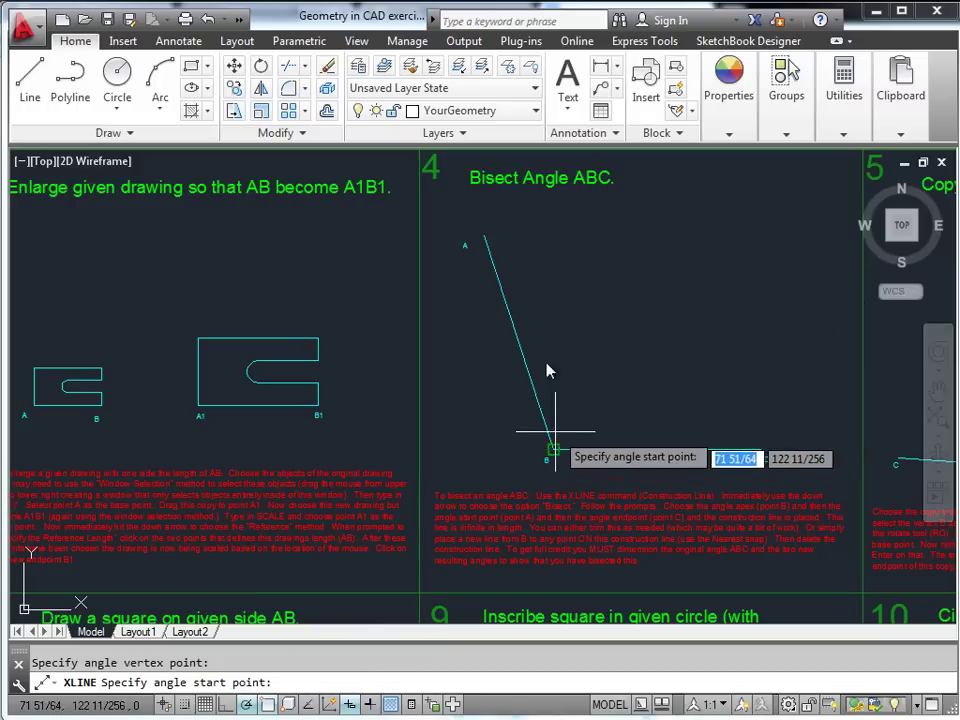
{"action": "left_click", "coordinate": [485, 241]}
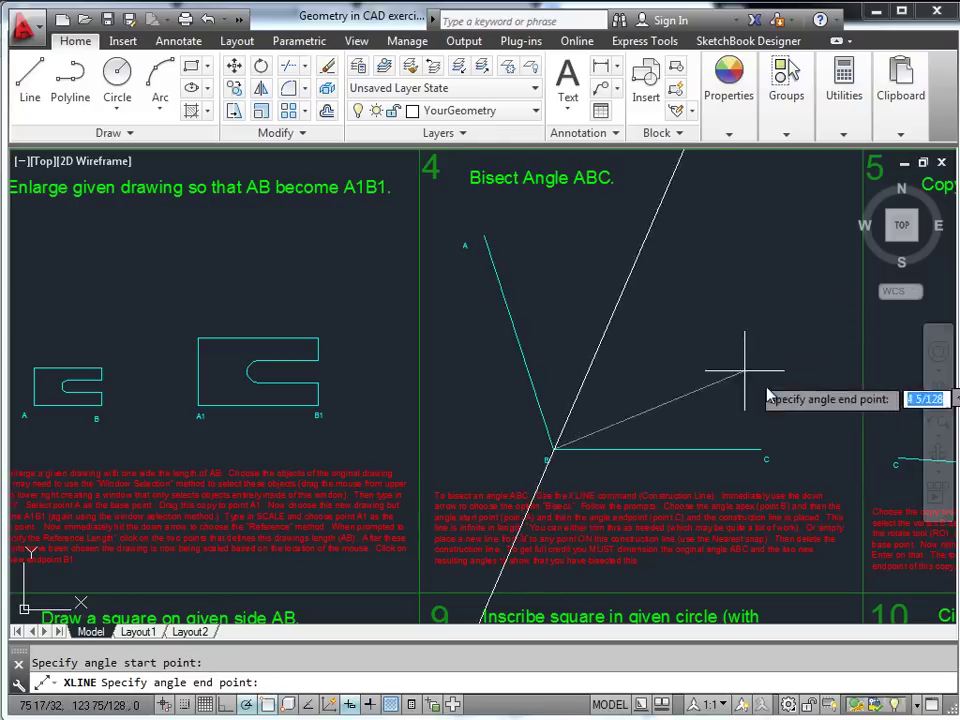
{"action": "left_click", "coordinate": [760, 452]}
{"action": "key", "text": "Escape"}
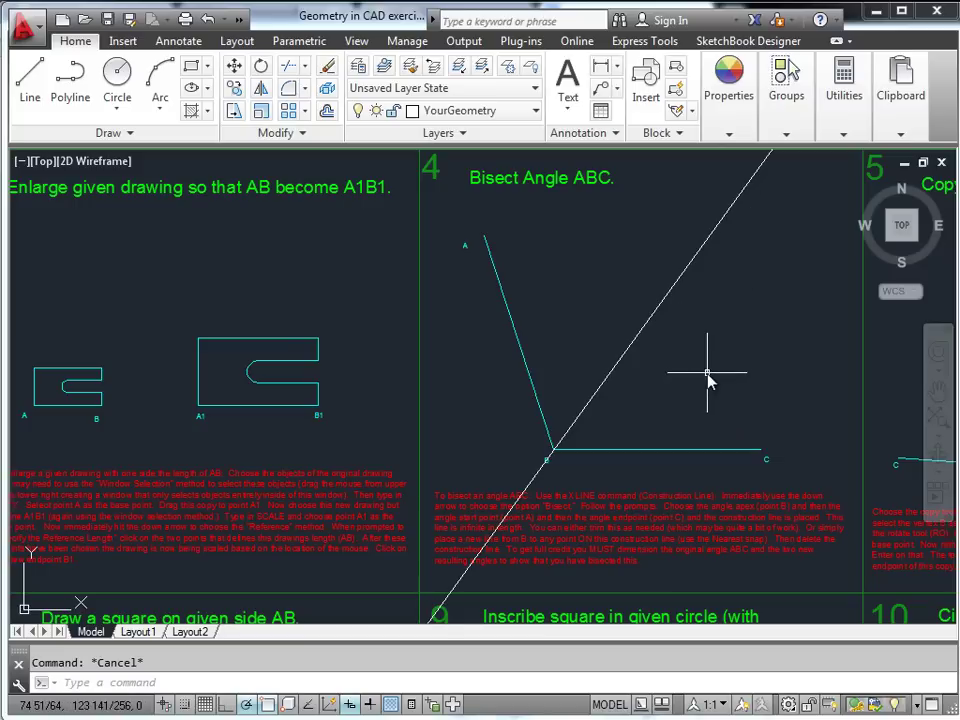
Erase the infinite construction lines from exercises 4 and 2, keeping the short bisecting line.
{"action": "scroll", "coordinate": [706, 378], "scroll_direction": "down", "scroll_amount": 2}
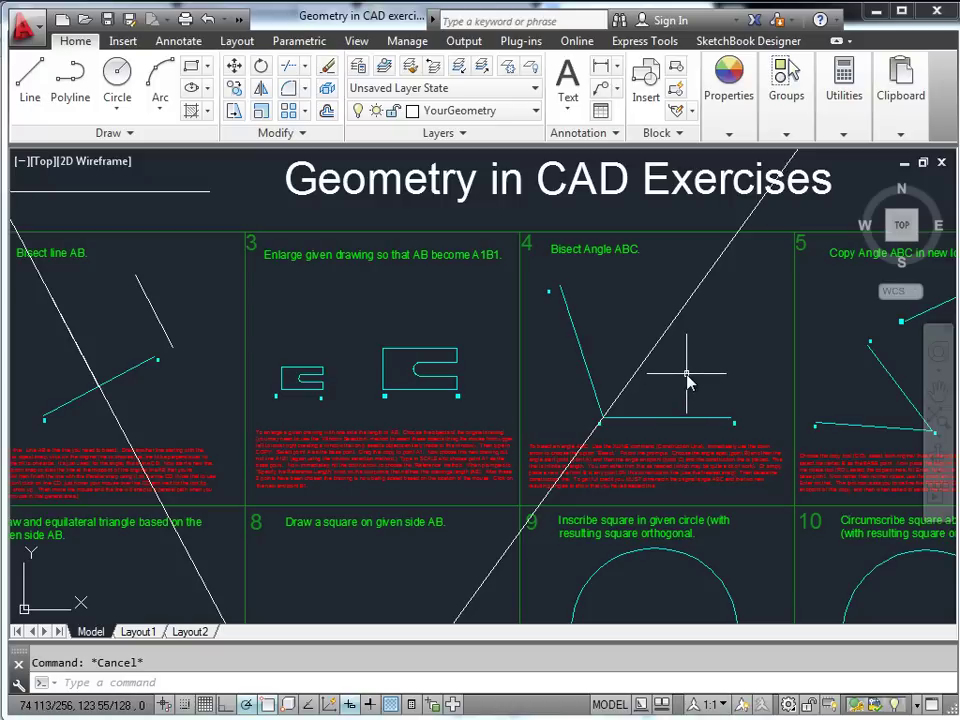
{"action": "left_click", "coordinate": [703, 325]}
{"action": "left_click", "coordinate": [656, 300]}
{"action": "key", "text": "Delete"}
{"action": "left_click", "coordinate": [170, 316]}
{"action": "left_click", "coordinate": [77, 317]}
{"action": "key", "text": "Delete"}
{"action": "scroll", "coordinate": [617, 280], "scroll_direction": "up", "scroll_amount": 2}
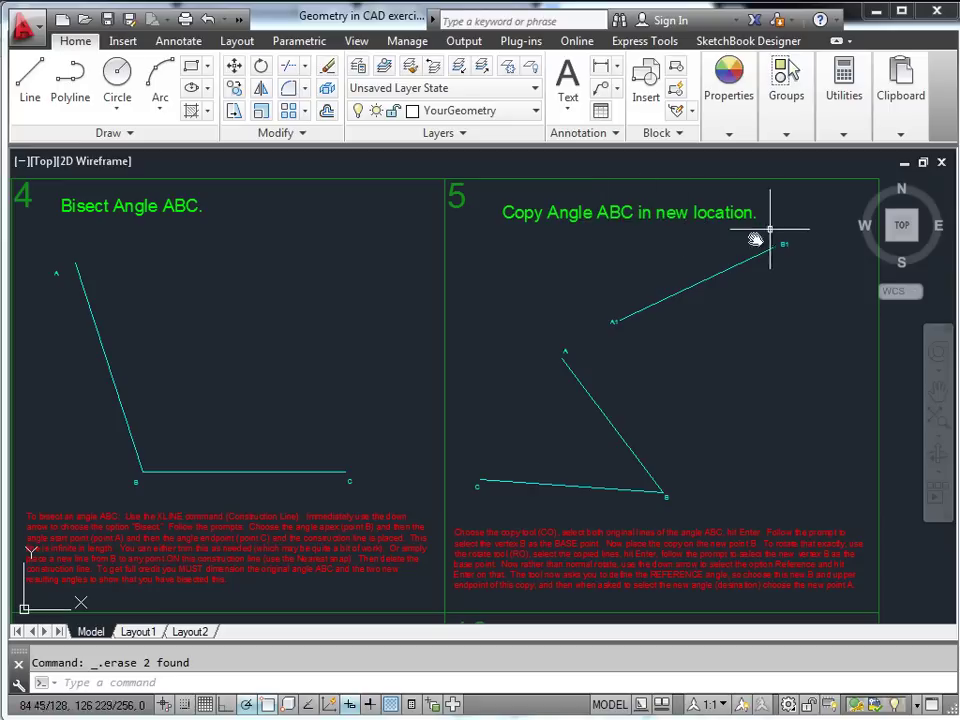
{"action": "left_click", "coordinate": [630, 510]}
{"action": "left_click", "coordinate": [596, 390]}
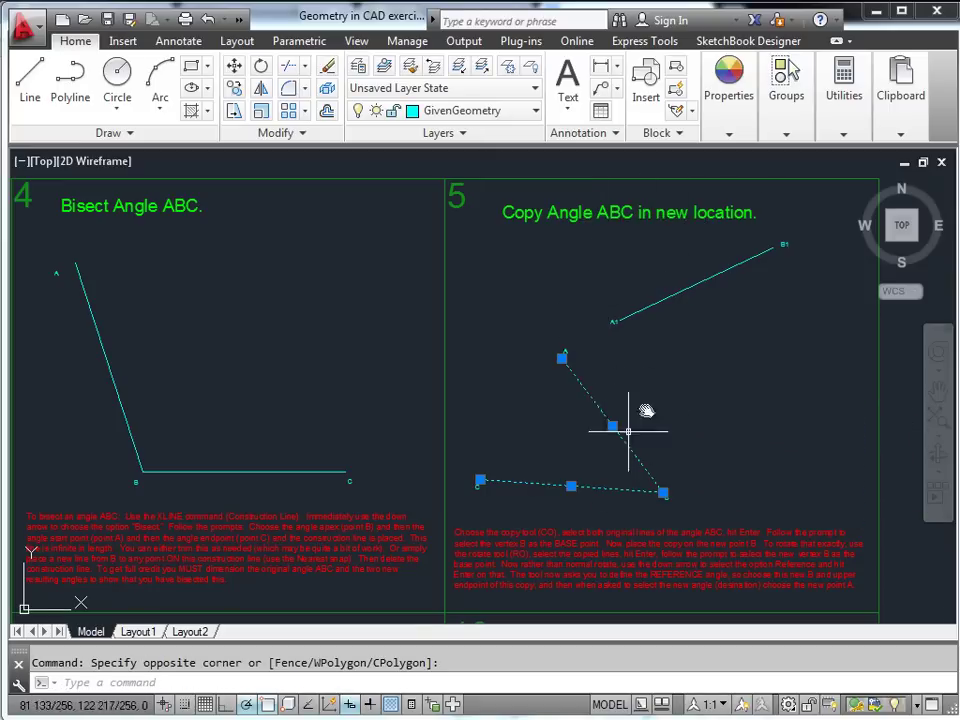
{"action": "key", "text": "Escape"}
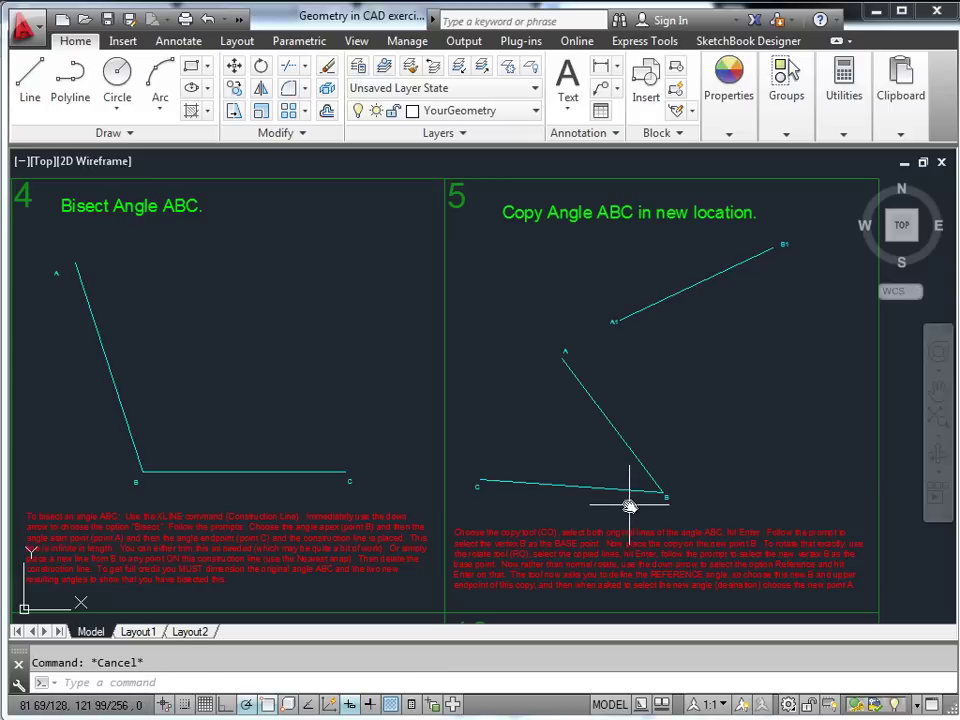
In exercise 5, copy both lines of angle ABC from base point B to endpoint B1.
{"action": "left_click", "coordinate": [616, 456]}
{"action": "scroll", "coordinate": [606, 418], "scroll_direction": "up", "scroll_amount": 4}
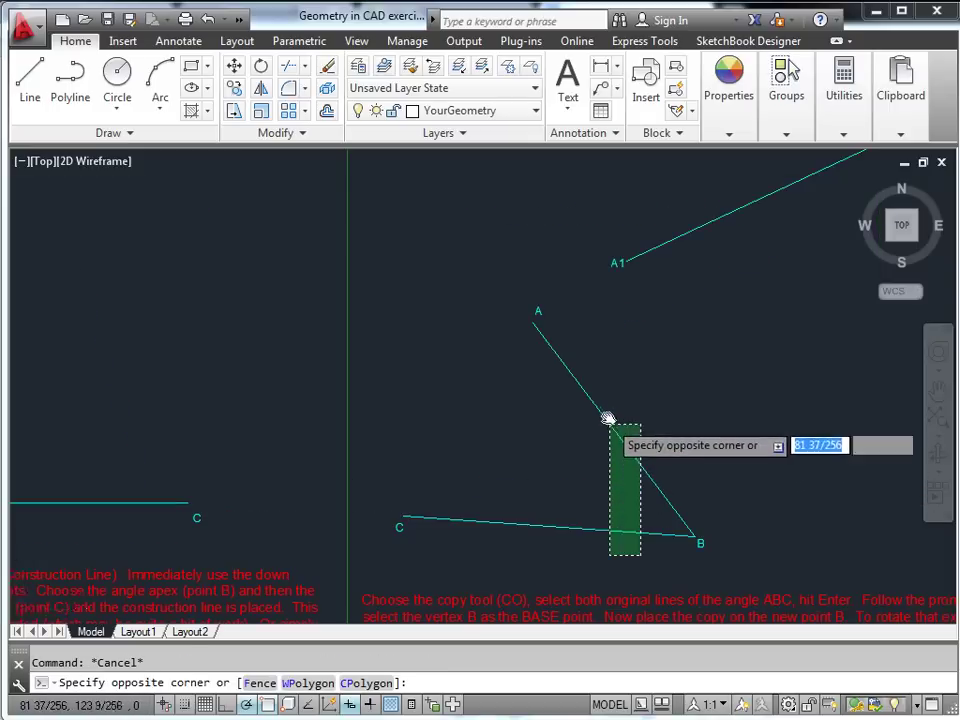
{"action": "left_click", "coordinate": [576, 382]}
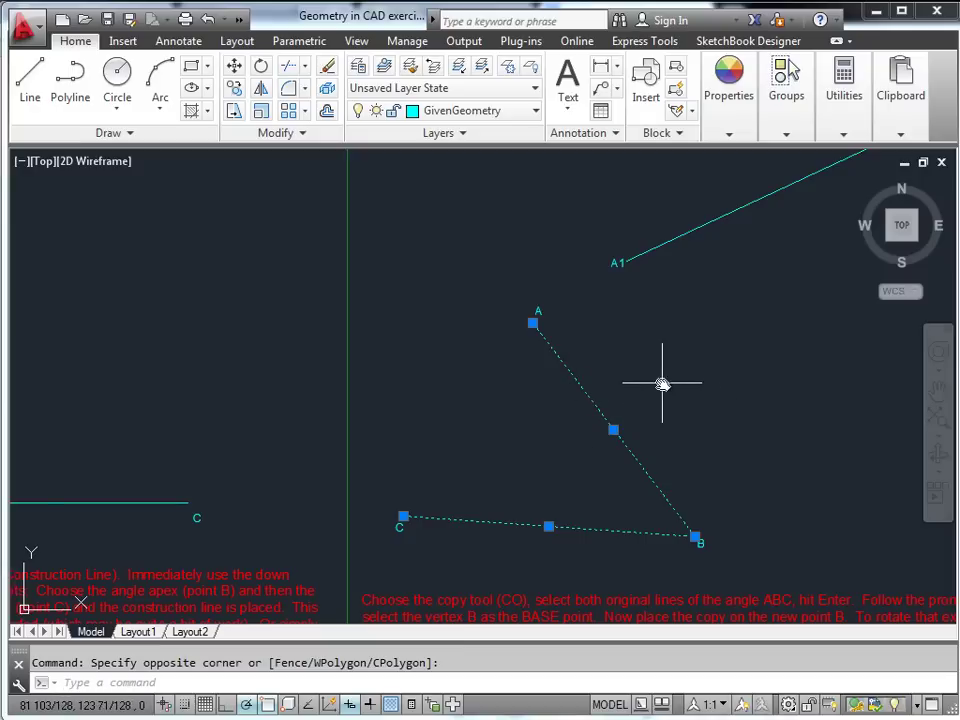
{"action": "type", "text": "CO"}
{"action": "key", "text": "Return"}
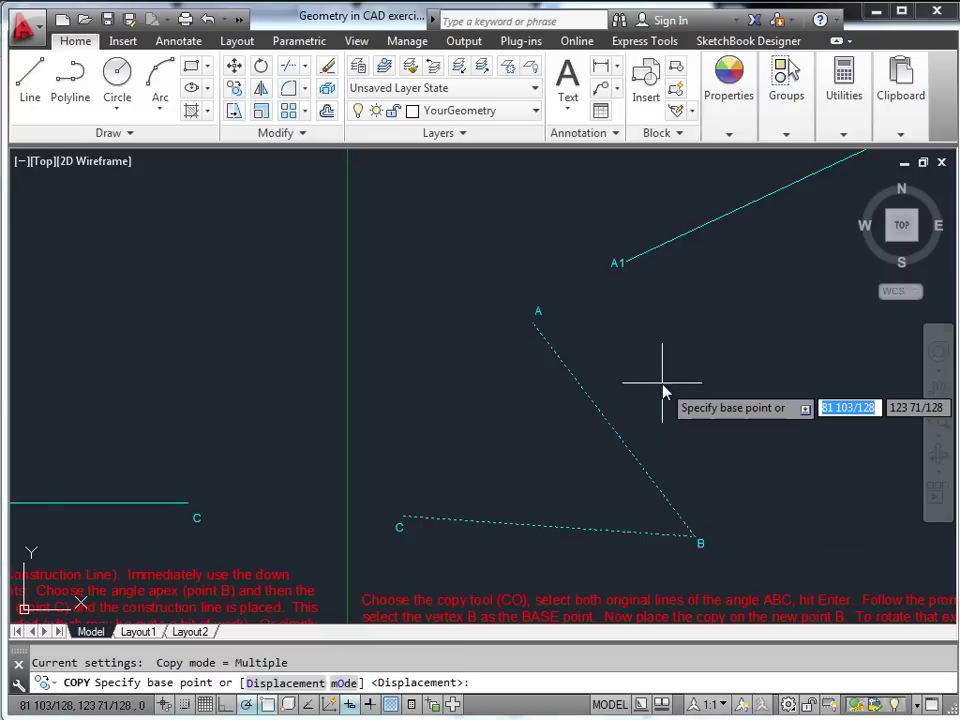
{"action": "left_click", "coordinate": [695, 538]}
{"action": "scroll", "coordinate": [707, 456], "scroll_direction": "down", "scroll_amount": 3}
{"action": "scroll", "coordinate": [713, 332], "scroll_direction": "up", "scroll_amount": 6}
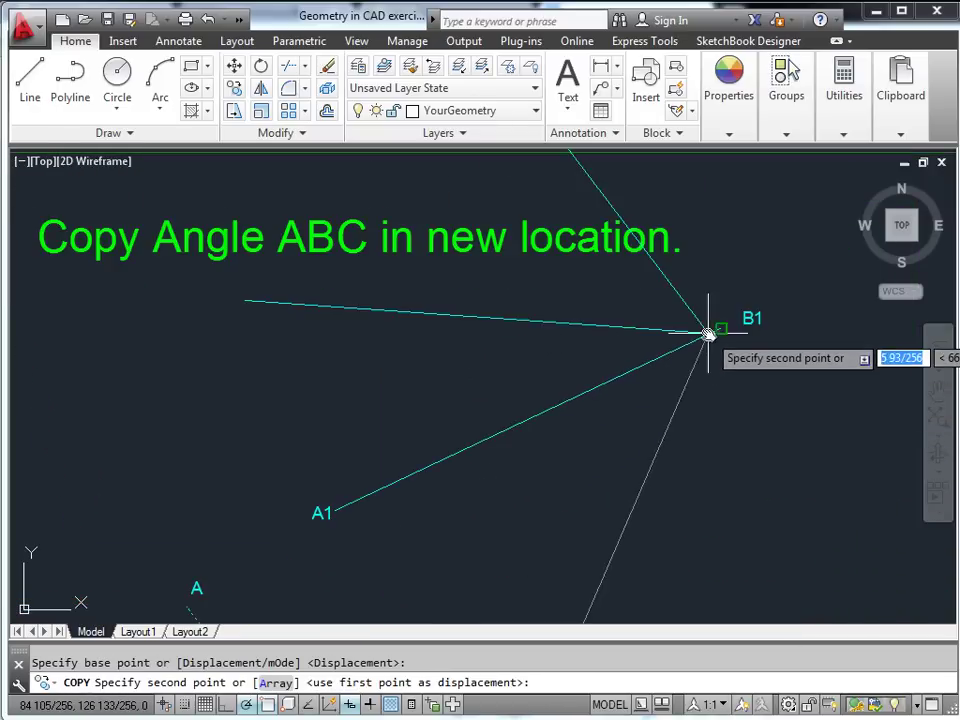
{"action": "left_click", "coordinate": [716, 330]}
{"action": "key", "text": "Escape"}
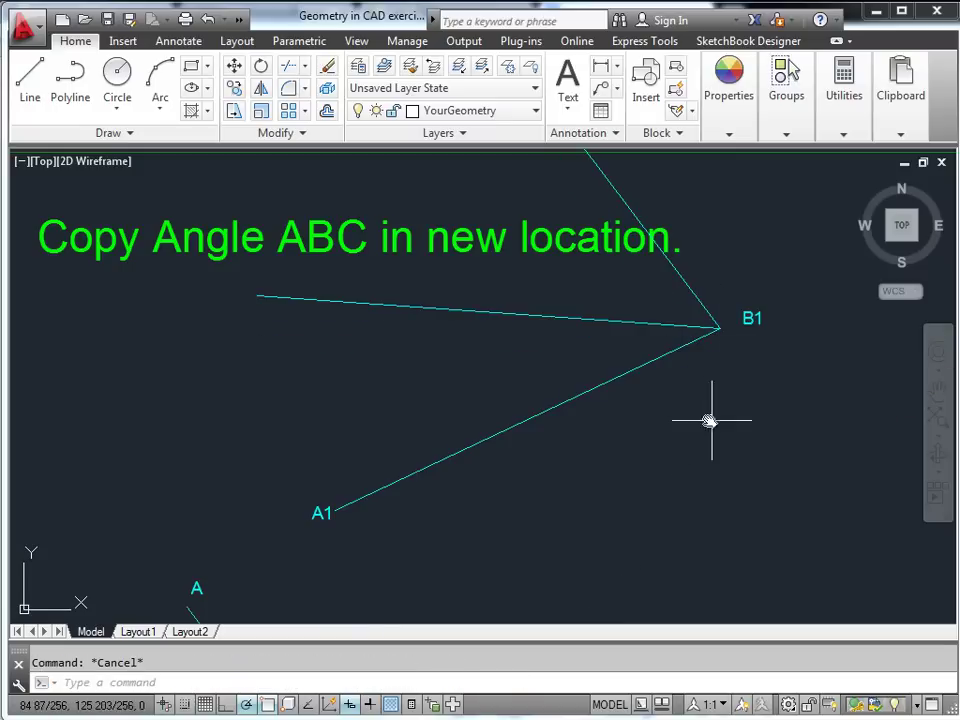
Rotate the two copied lines about B1 with the Reference option, taking B1 to the copy's upper endpoint as reference and A1 as the new angle.
{"action": "middle_click_drag", "start_coordinate": [709, 418], "coordinate": [664, 542]}
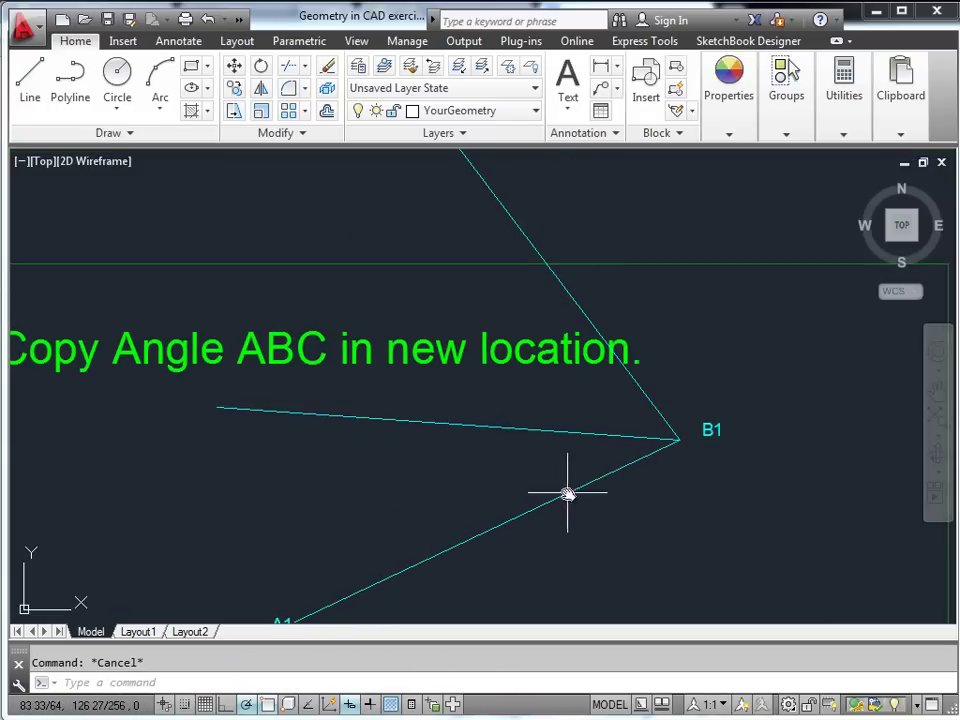
{"action": "middle_click_drag", "start_coordinate": [439, 580], "coordinate": [499, 403]}
{"action": "middle_click_drag", "start_coordinate": [680, 234], "coordinate": [688, 388]}
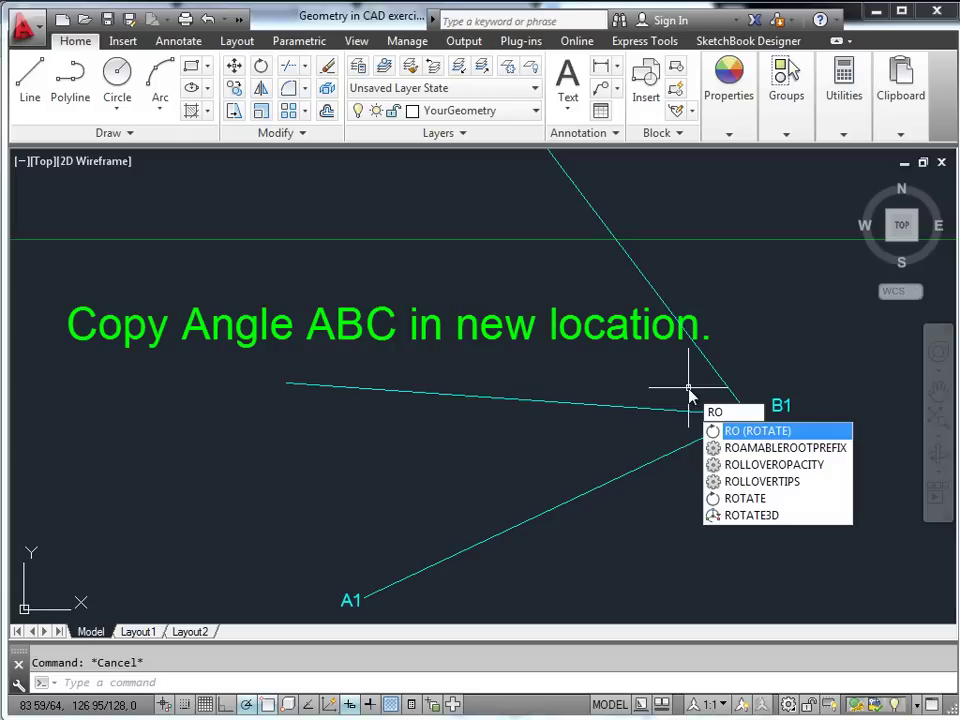
{"action": "key", "text": "Return"}
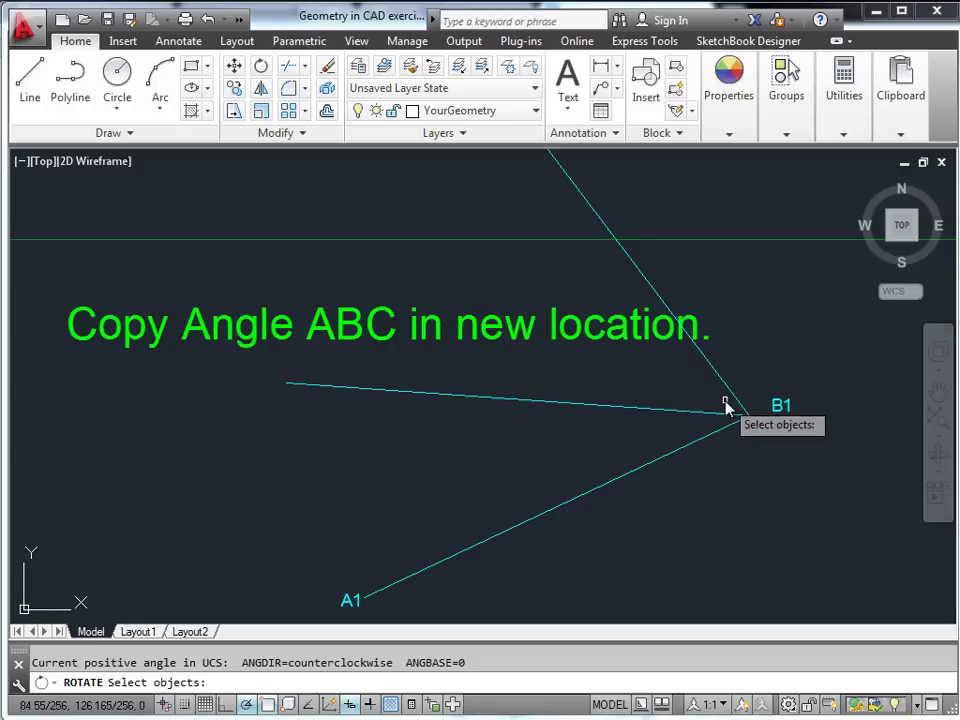
{"action": "left_click", "coordinate": [694, 407]}
{"action": "left_click", "coordinate": [719, 378]}
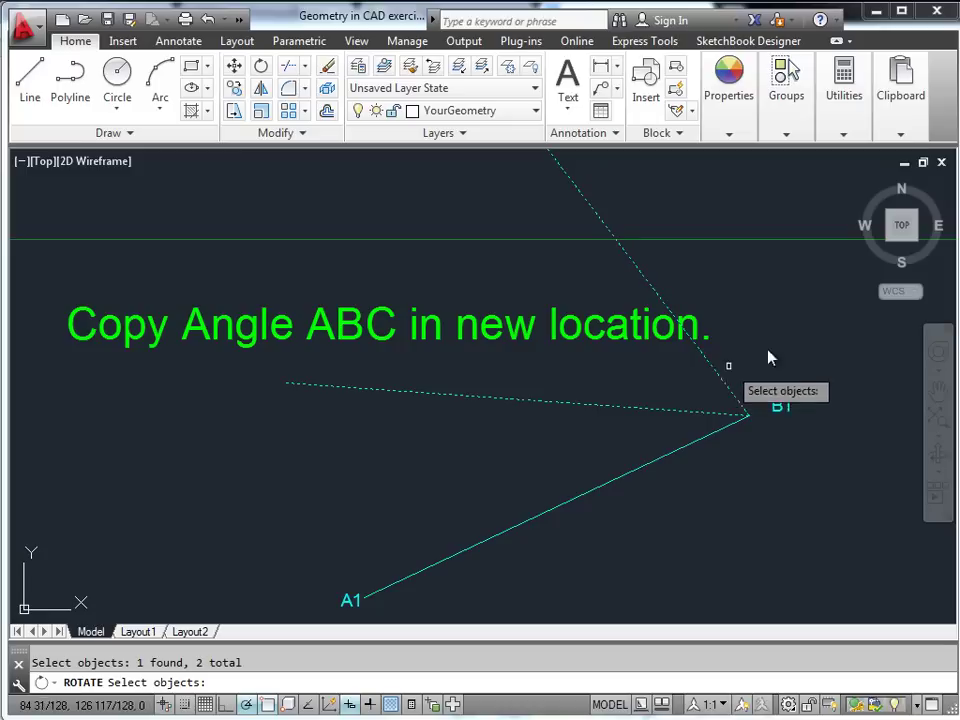
{"action": "key", "text": "Return"}
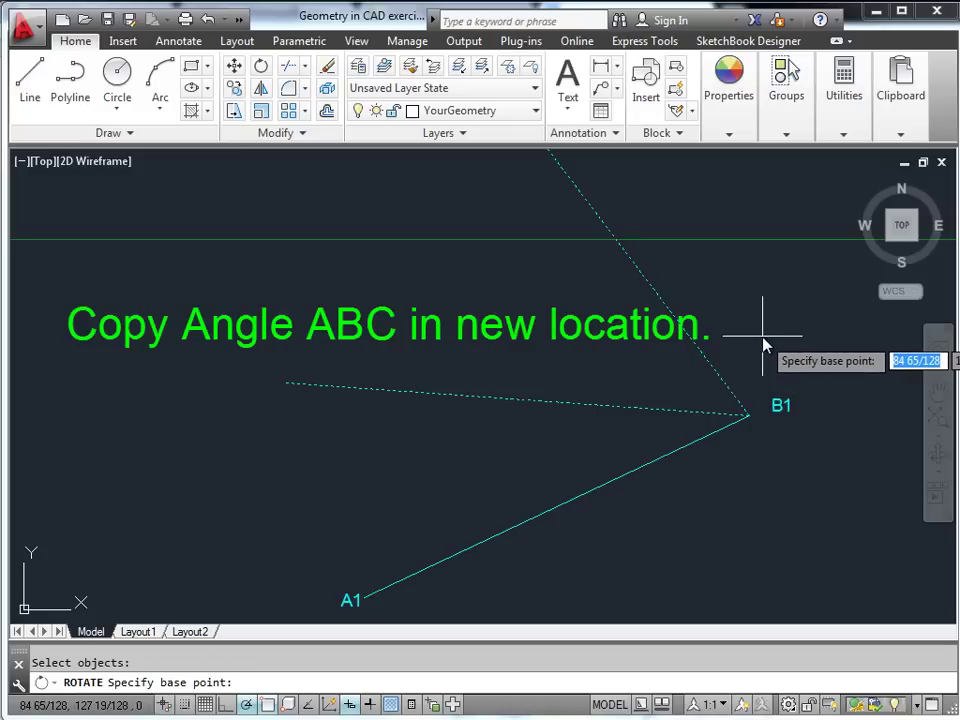
{"action": "left_click", "coordinate": [751, 413]}
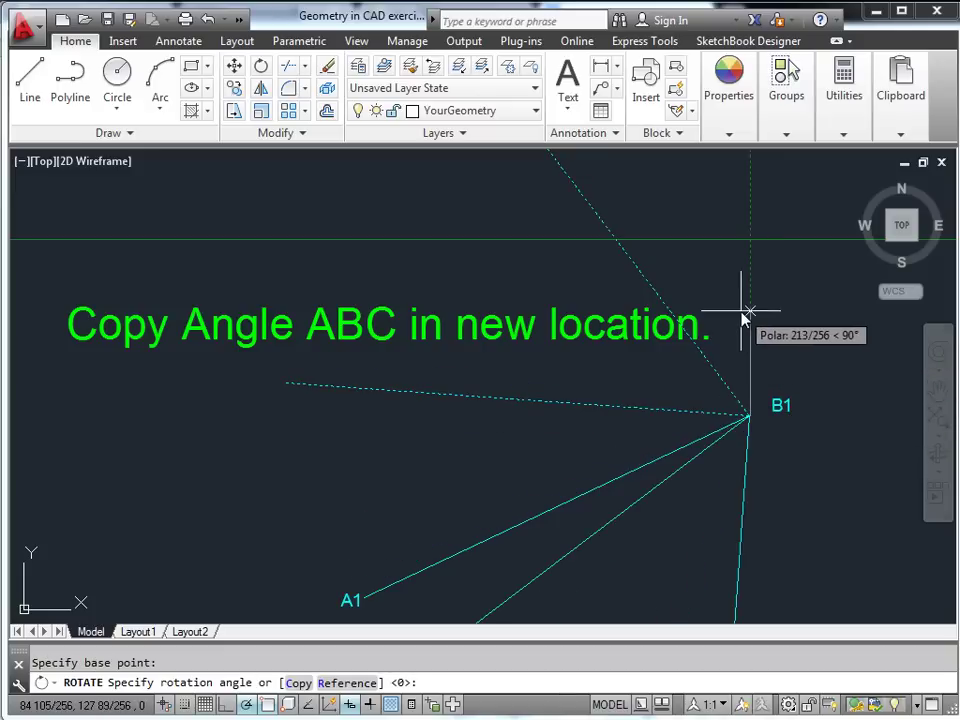
{"action": "key", "text": "Down"}
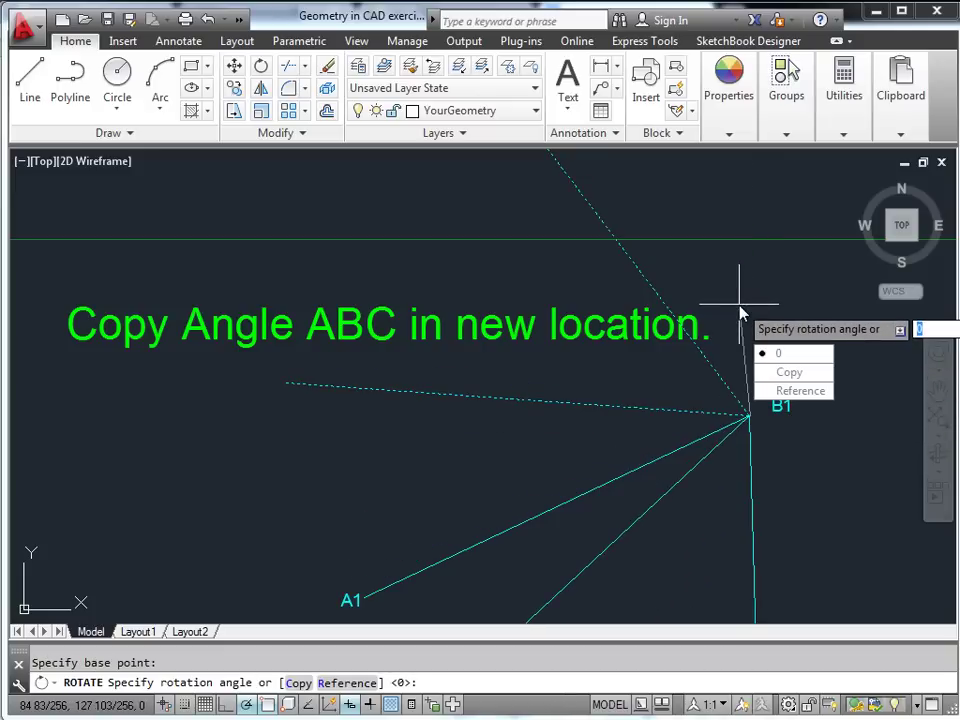
{"action": "left_click", "coordinate": [781, 394]}
{"action": "middle_click_drag", "start_coordinate": [744, 390], "coordinate": [776, 514]}
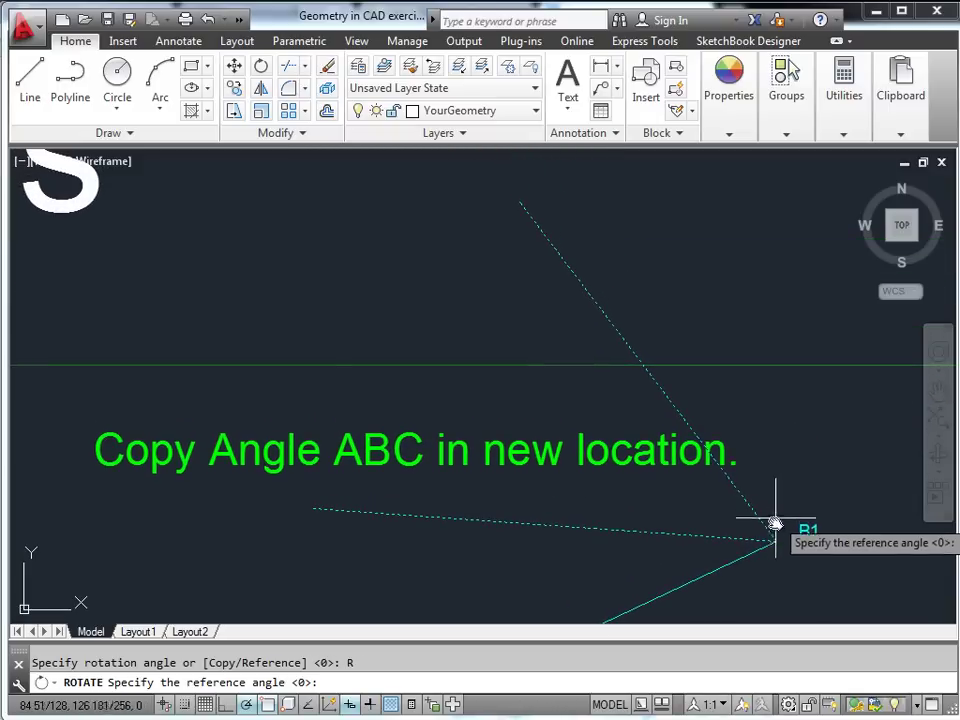
{"action": "left_click", "coordinate": [768, 537]}
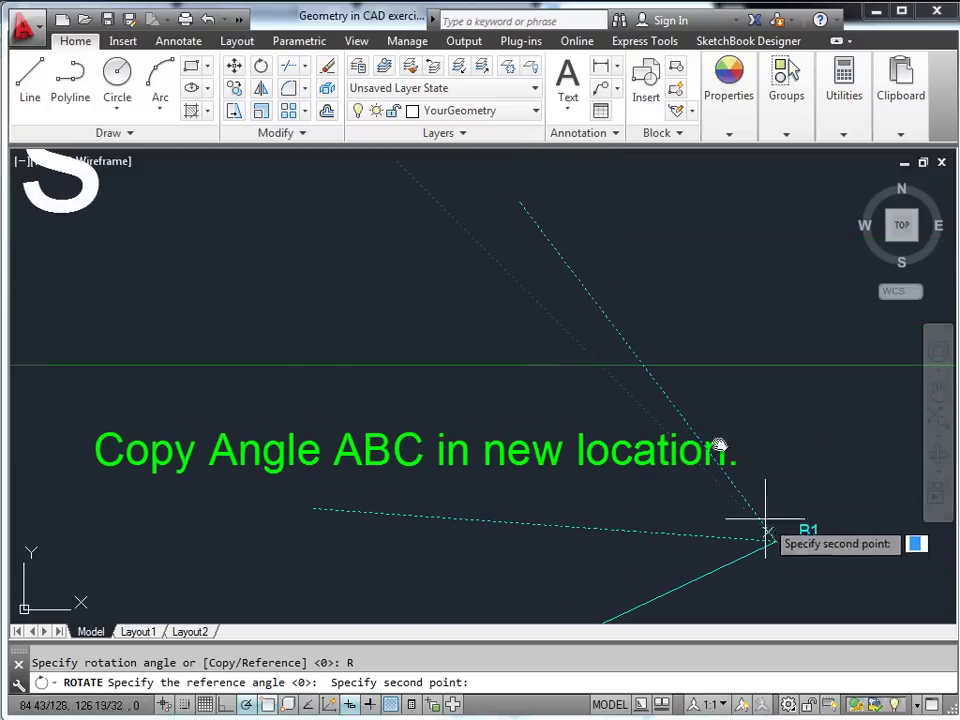
{"action": "left_click", "coordinate": [516, 203]}
{"action": "scroll", "coordinate": [516, 207], "scroll_direction": "down", "scroll_amount": 4}
{"action": "middle_click_drag", "start_coordinate": [590, 320], "coordinate": [606, 304]}
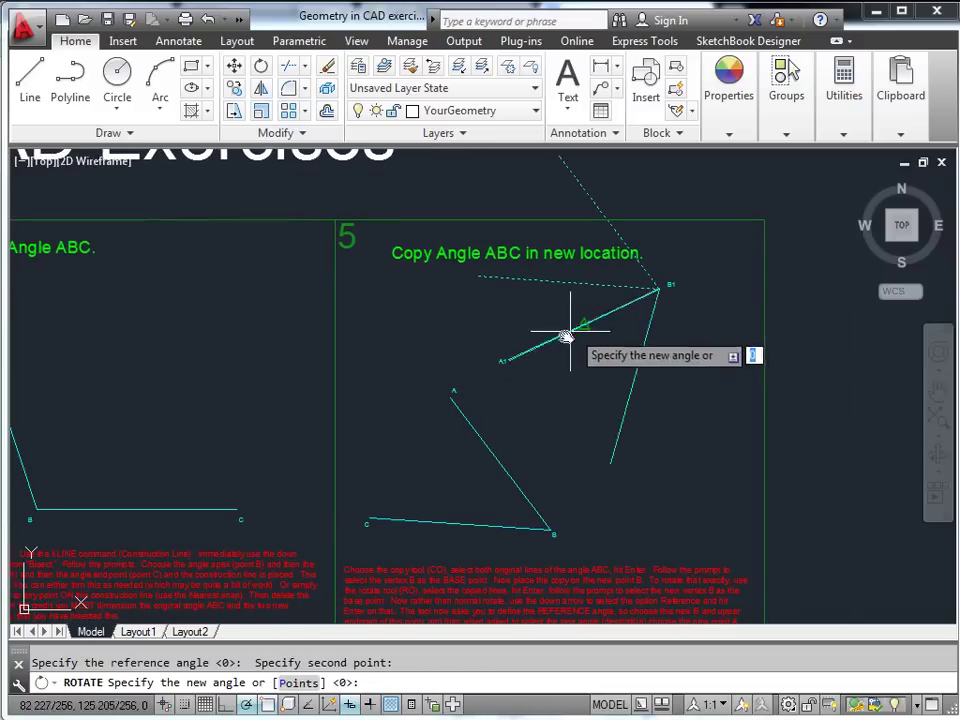
{"action": "scroll", "coordinate": [531, 347], "scroll_direction": "up", "scroll_amount": 6}
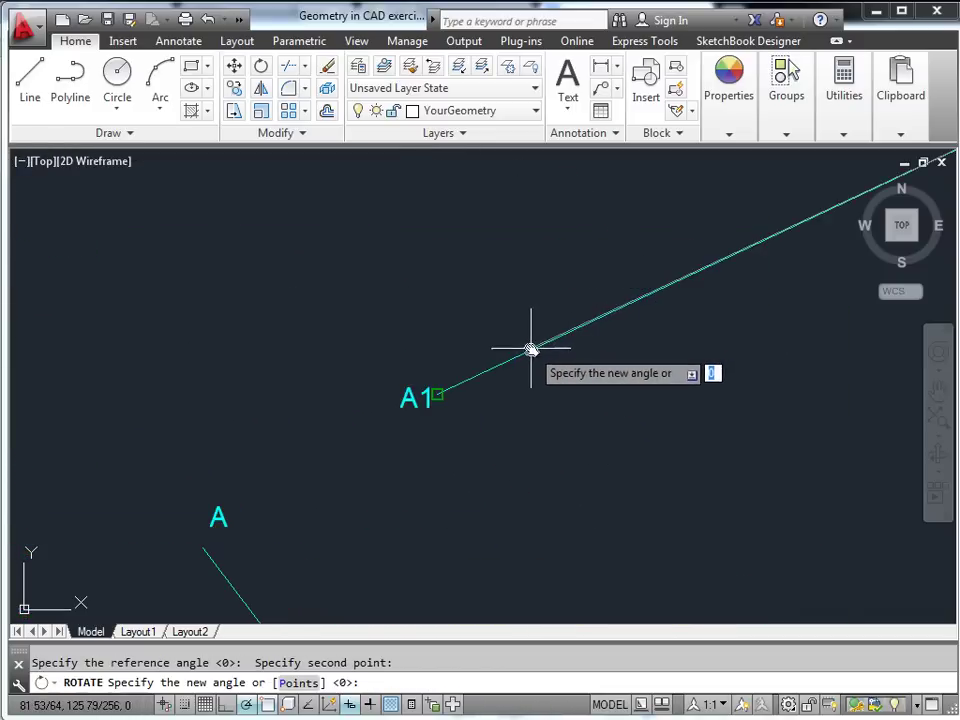
{"action": "left_click", "coordinate": [435, 392]}
{"action": "scroll", "coordinate": [545, 397], "scroll_direction": "down", "scroll_amount": 2}
{"action": "key", "text": "Escape"}
In exercise 6, draw a circle centered on point A of line AB with a radius of 2-1/8.
{"action": "scroll", "coordinate": [545, 397], "scroll_direction": "down", "scroll_amount": 4}
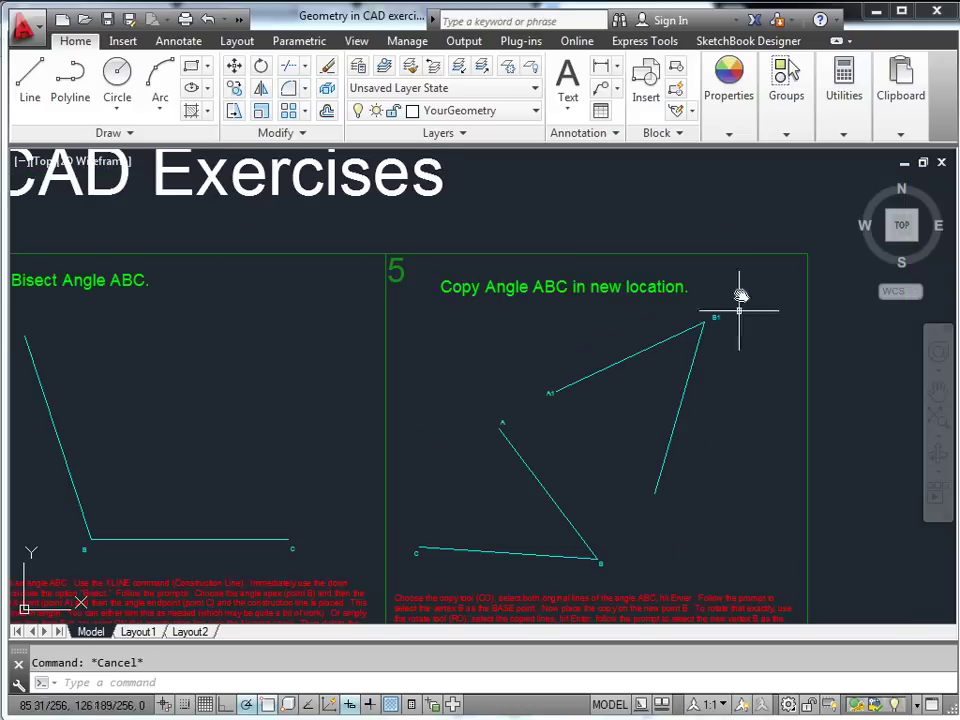
{"action": "scroll", "coordinate": [489, 418], "scroll_direction": "down", "scroll_amount": 5}
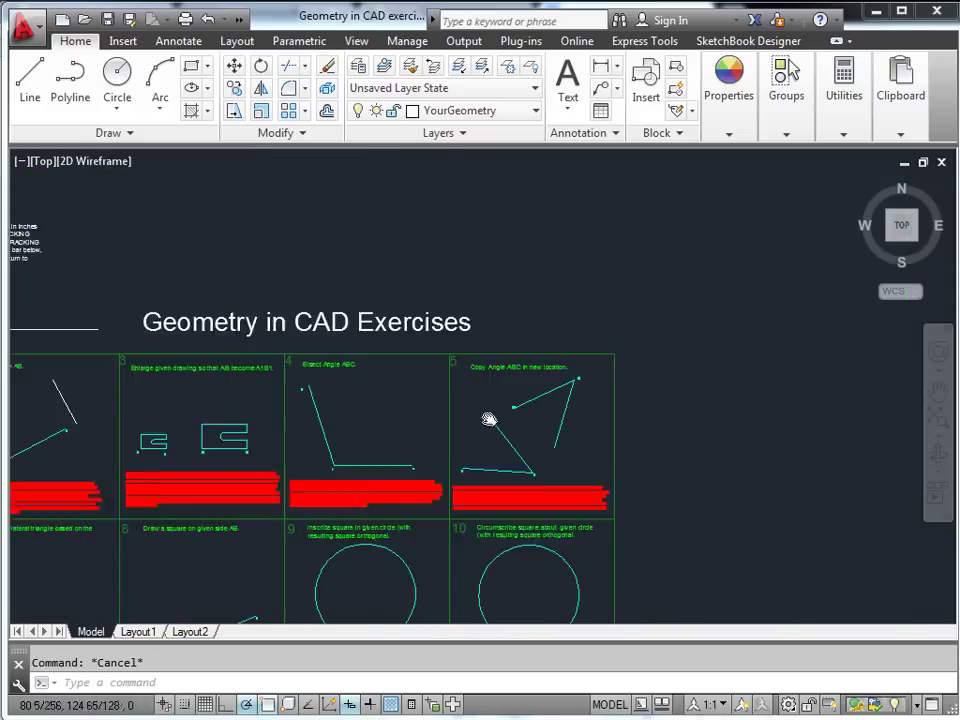
{"action": "mouse_move", "coordinate": [401, 431]}
{"action": "middle_mouse_down"}
{"action": "mouse_move", "coordinate": [588, 344]}
{"action": "mouse_move", "coordinate": [579, 360]}
{"action": "mouse_move", "coordinate": [609, 403]}
{"action": "middle_mouse_up"}
{"action": "scroll", "coordinate": [588, 344], "scroll_direction": "up", "scroll_amount": 6}
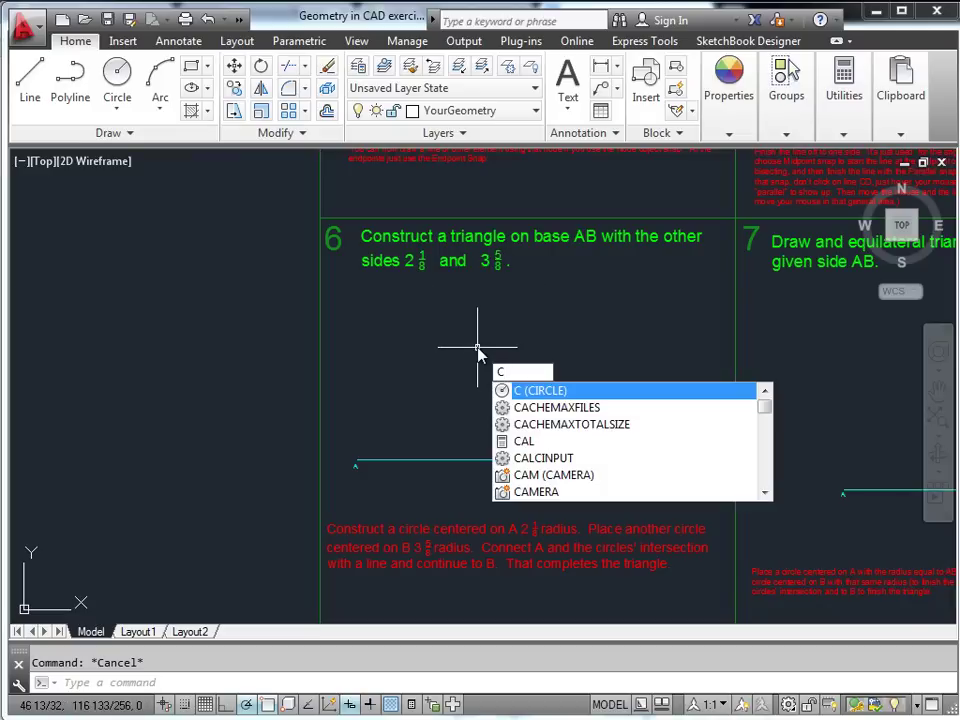
{"action": "key", "text": "Return"}
{"action": "left_click", "coordinate": [357, 463]}
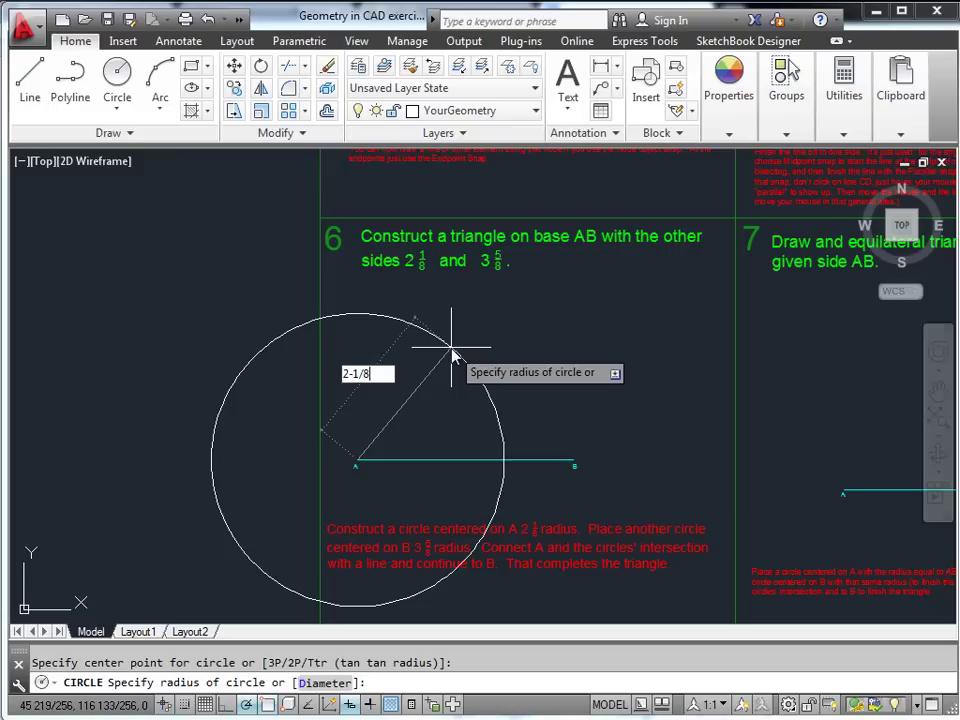
{"action": "type", "text": "2-1/8"}
{"action": "key", "text": "Return"}
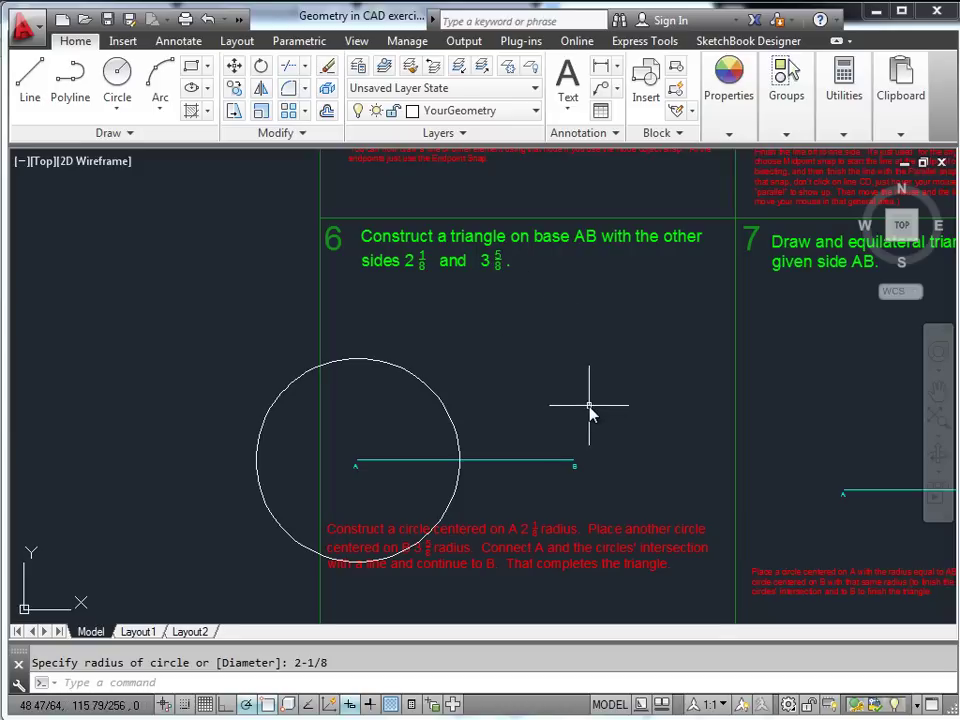
In exercise 6, draw a second circle centered on point B of line AB with a radius of 3-5/8.
{"action": "type", "text": "C"}
{"action": "key", "text": "Return"}
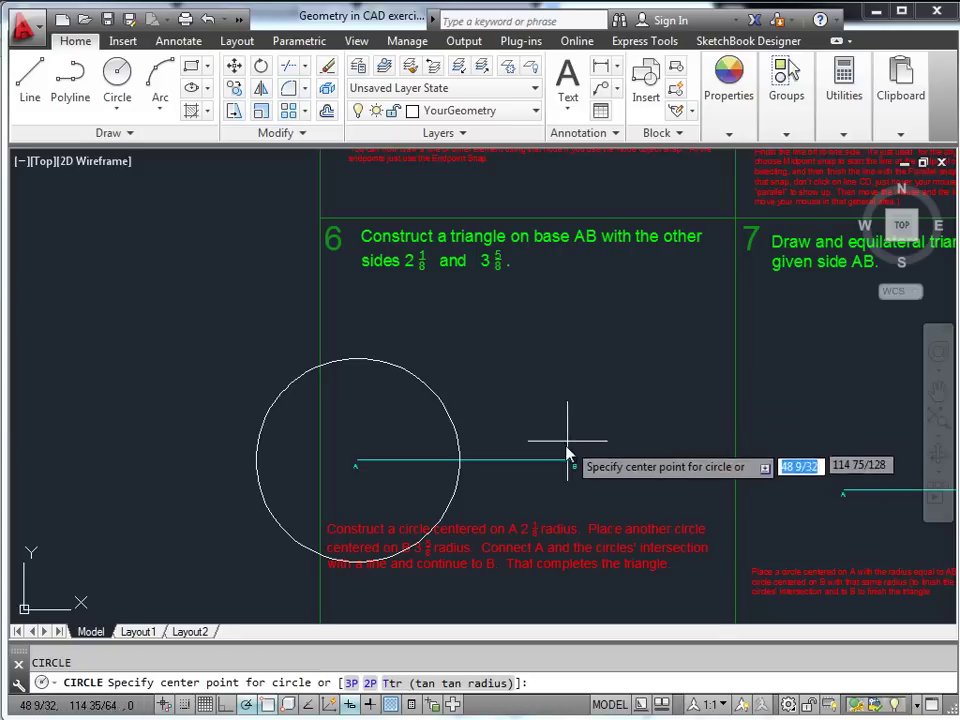
{"action": "left_click", "coordinate": [573, 462]}
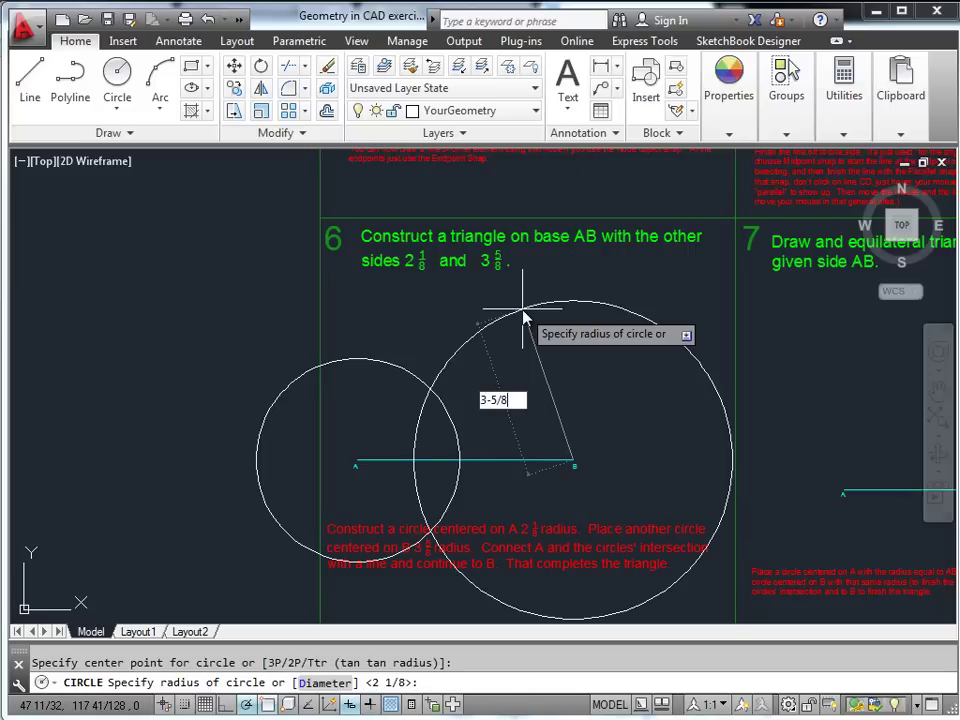
{"action": "key", "text": "Return"}
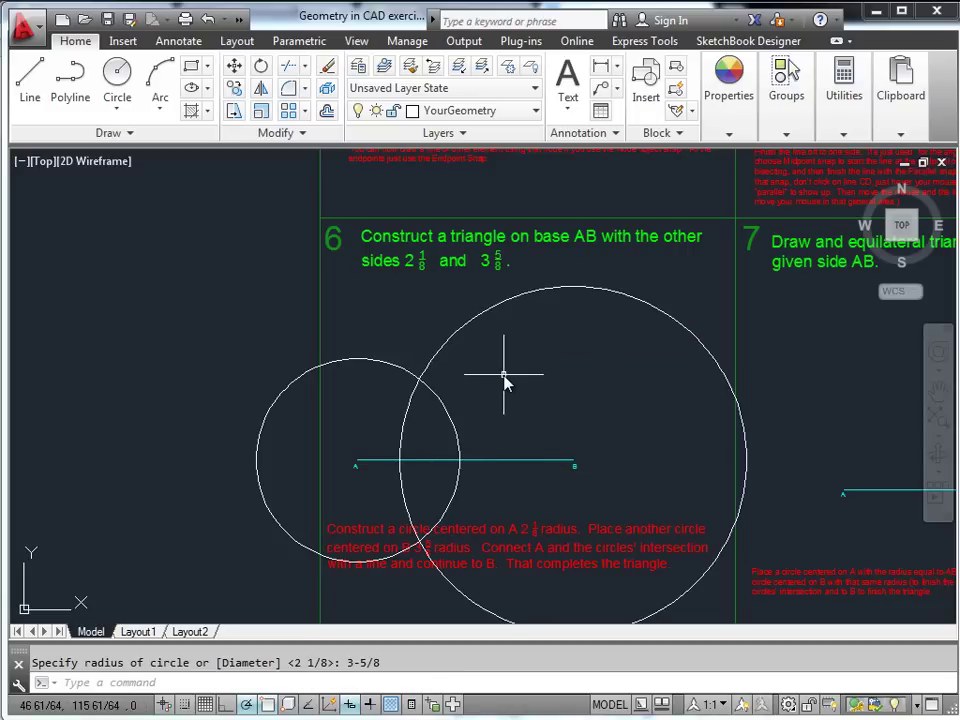
Draw connected lines from A to the upper intersection of the two circles and on to B, completing the exercise 6 triangle.
{"action": "type", "text": "L"}
{"action": "key", "text": "Return"}
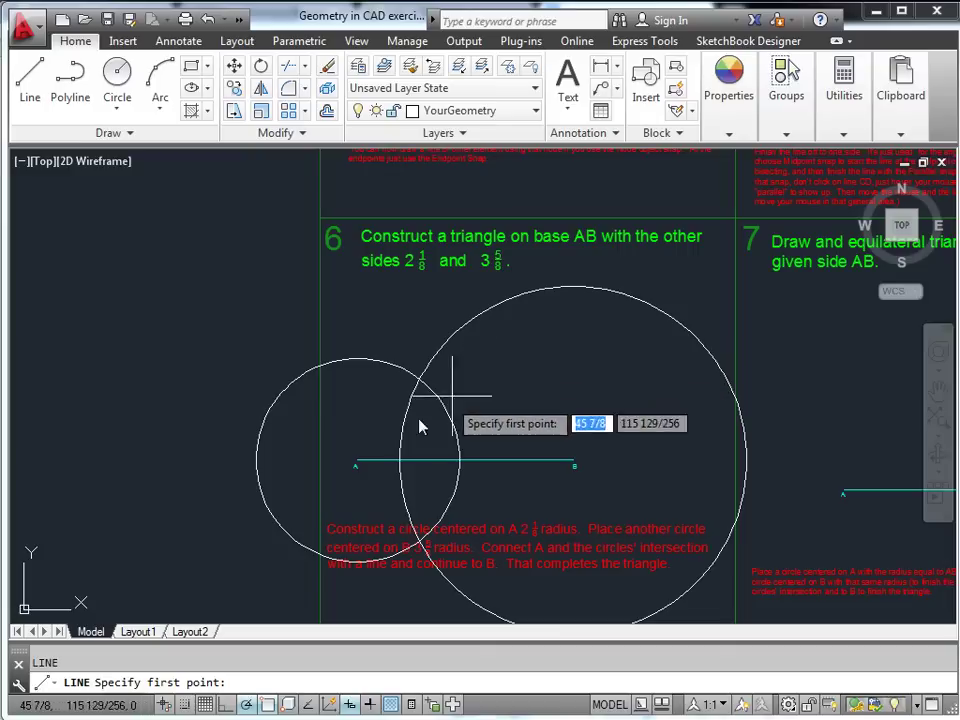
{"action": "left_click", "coordinate": [357, 462]}
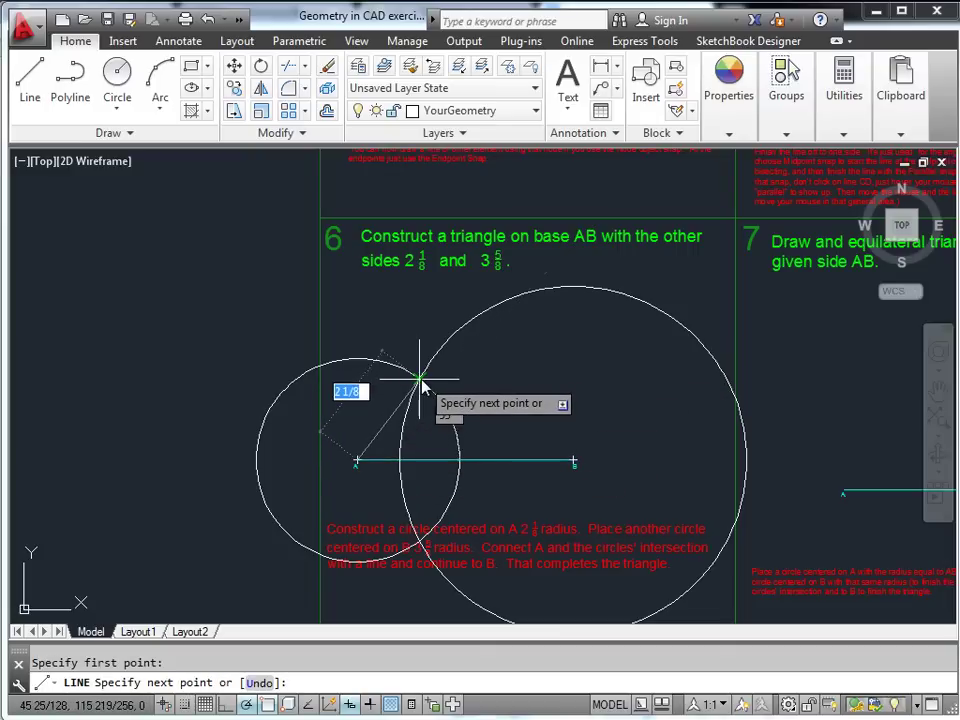
{"action": "left_click", "coordinate": [420, 381]}
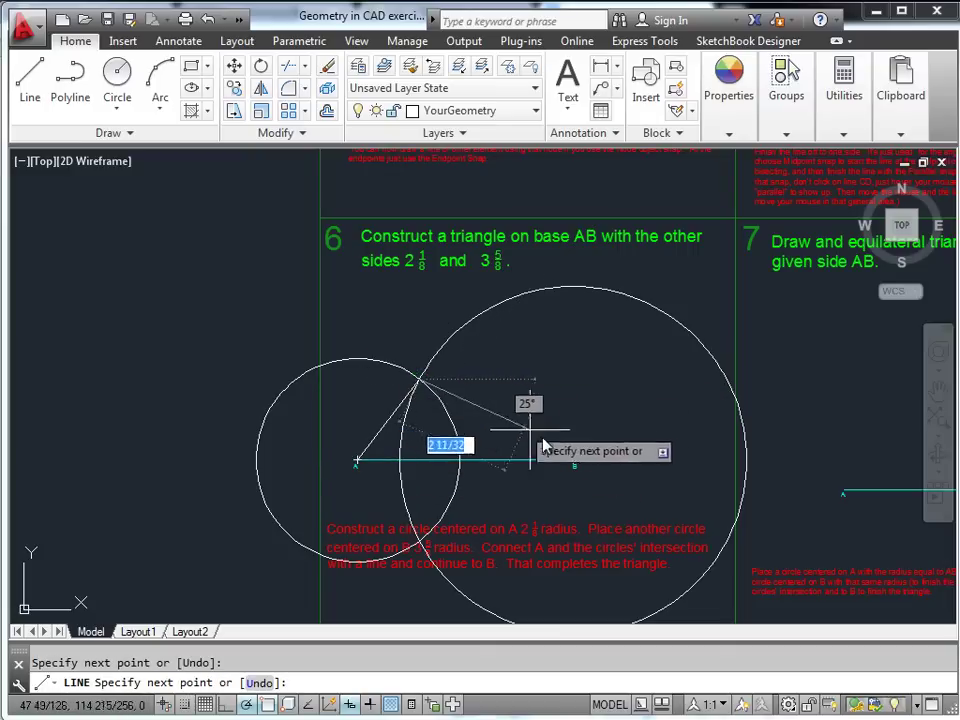
{"action": "scroll", "coordinate": [560, 460], "scroll_direction": "up", "scroll_amount": 4}
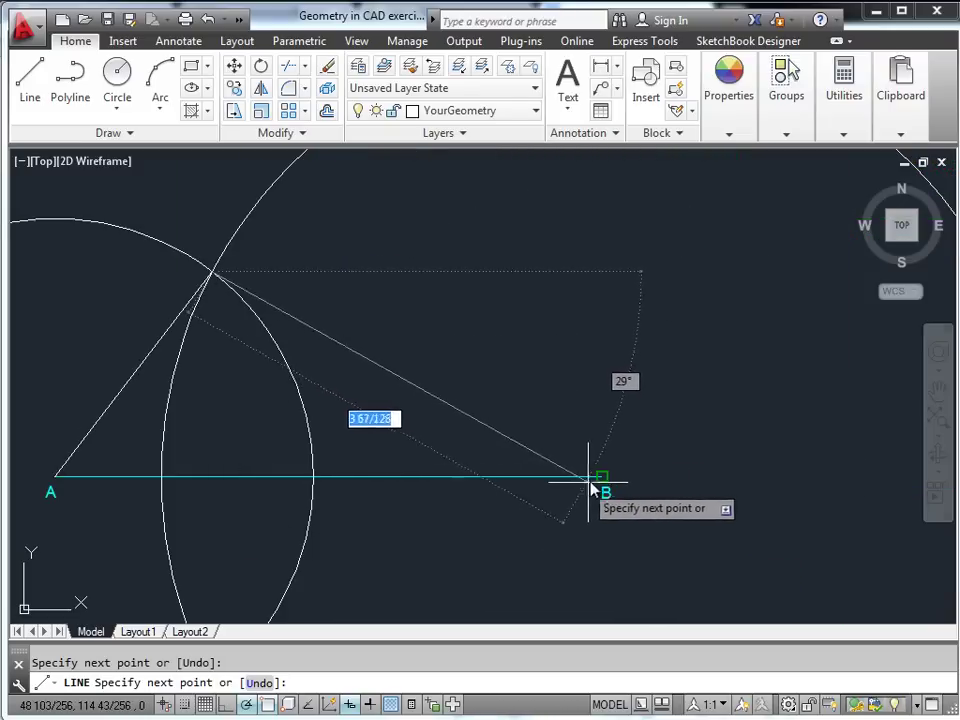
{"action": "scroll", "coordinate": [590, 470], "scroll_direction": "down", "scroll_amount": 4}
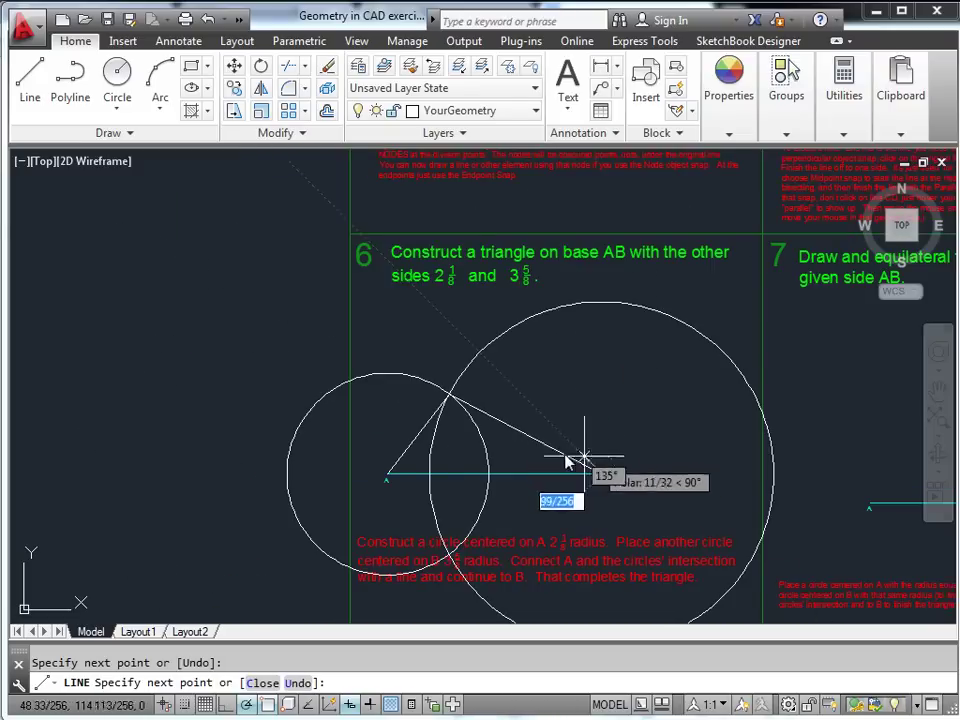
{"action": "key", "text": "Escape"}
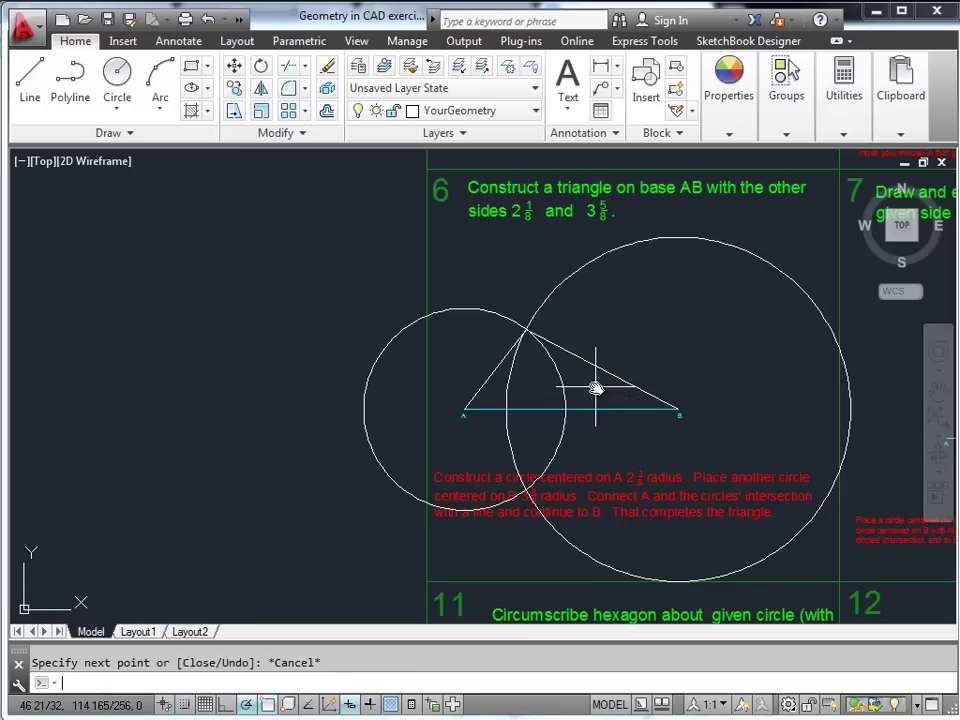
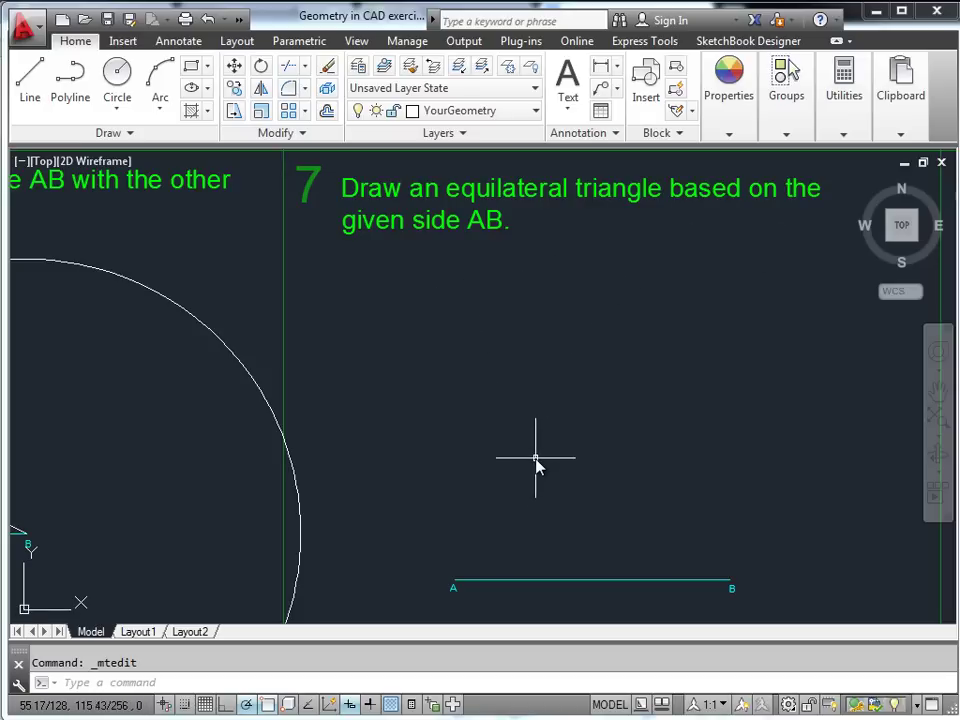
In exercise 7, draw circles centered on A and on B, each with its radius snapped to the opposite end of line AB.
{"action": "type", "text": "c"}
{"action": "key", "text": "Return"}
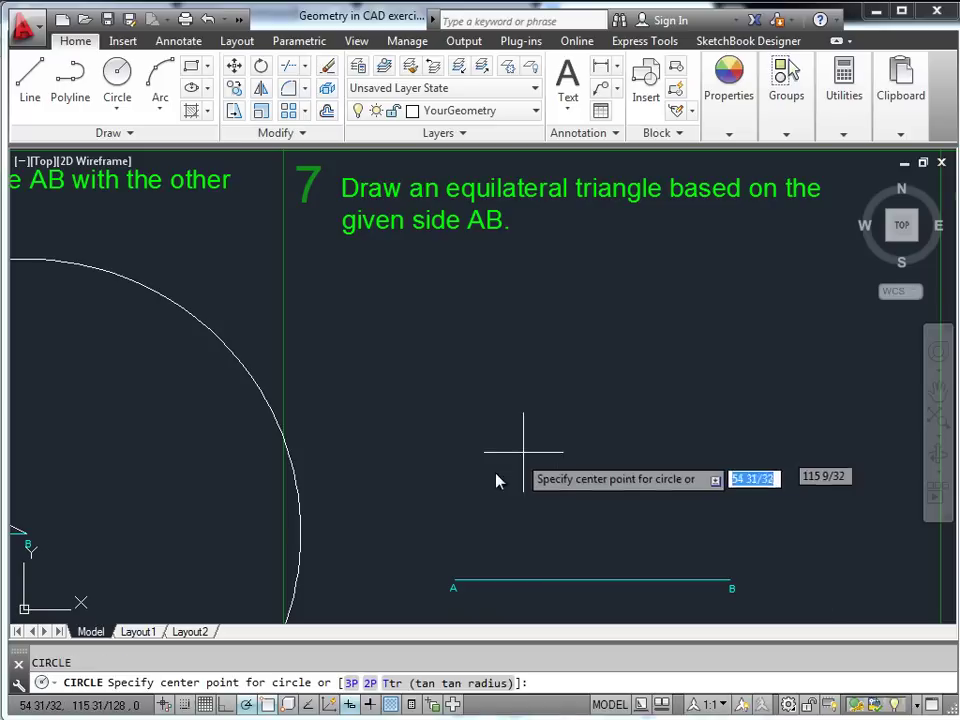
{"action": "left_click", "coordinate": [458, 588]}
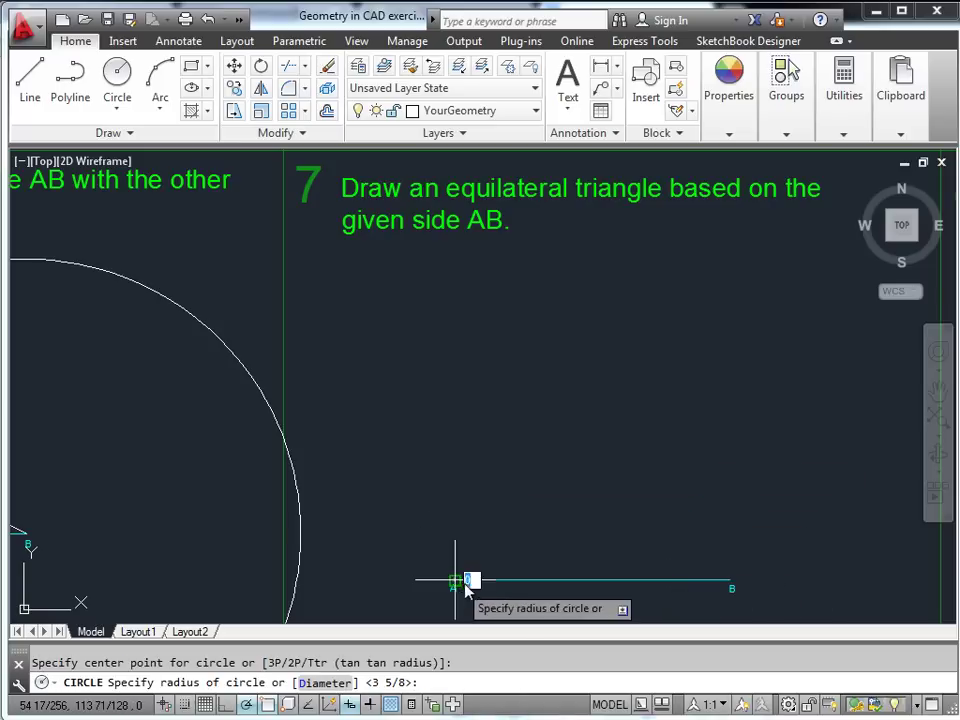
{"action": "left_click", "coordinate": [728, 587]}
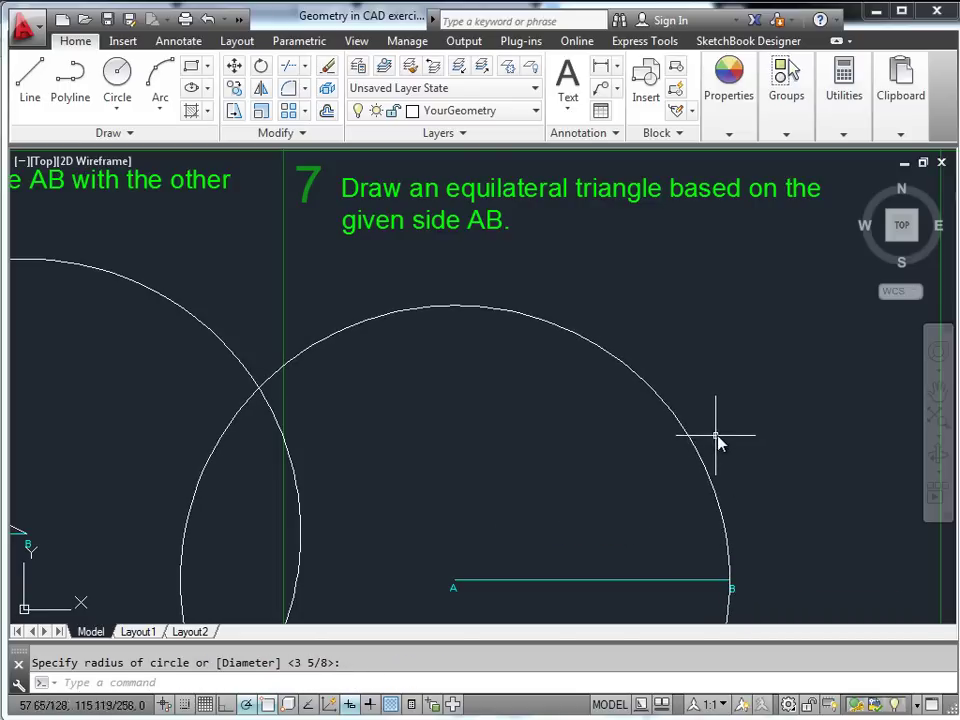
{"action": "key", "text": "Return"}
{"action": "left_click", "coordinate": [731, 587]}
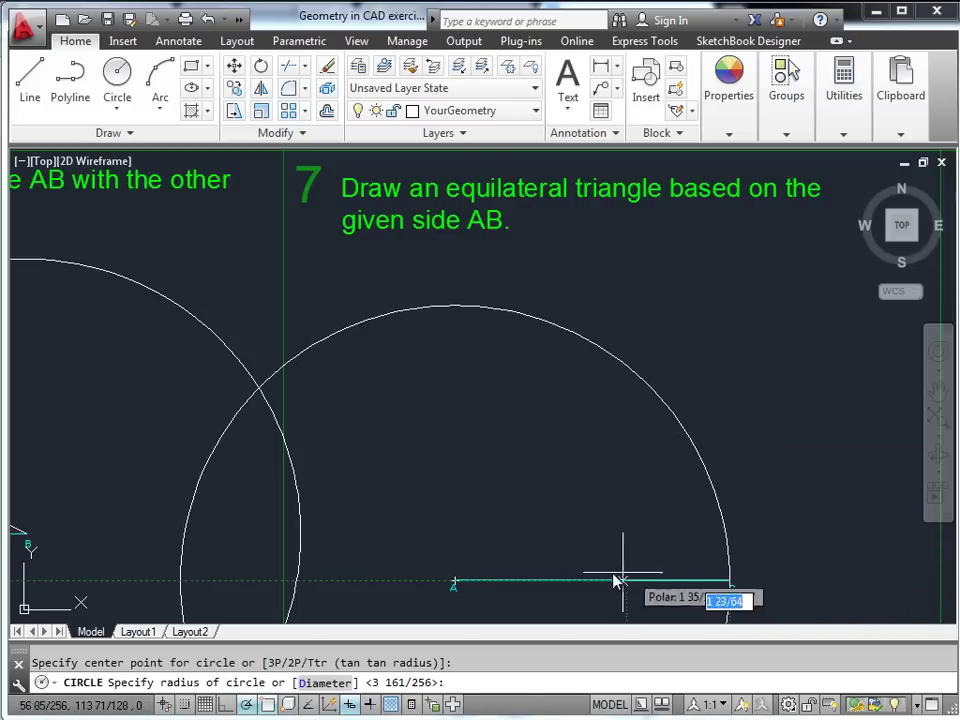
{"action": "left_click", "coordinate": [456, 588]}
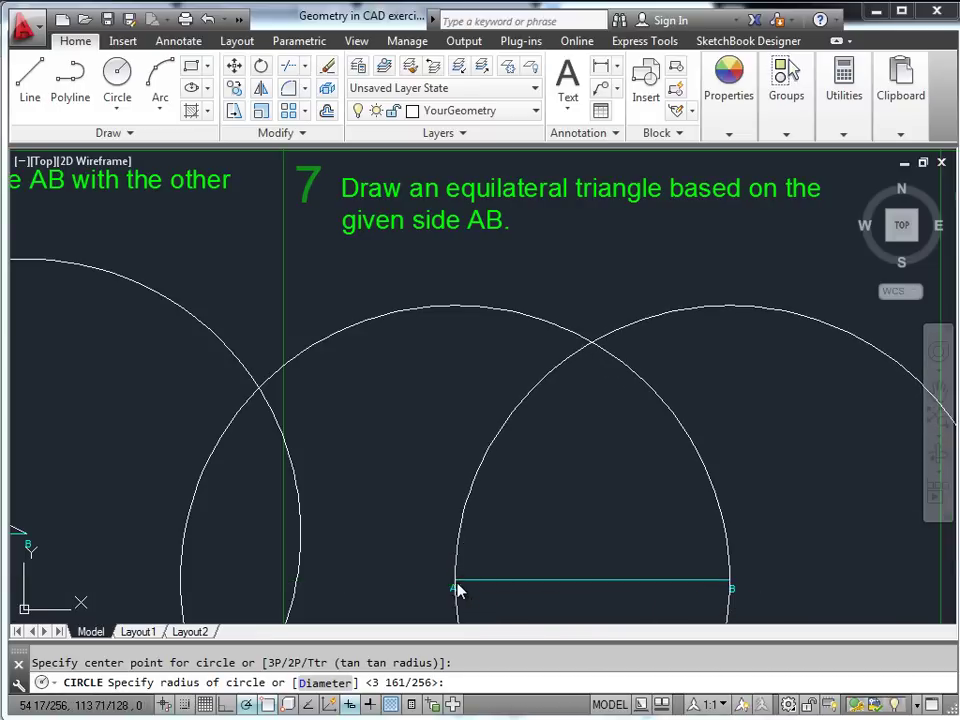
{"action": "key", "text": "Escape"}
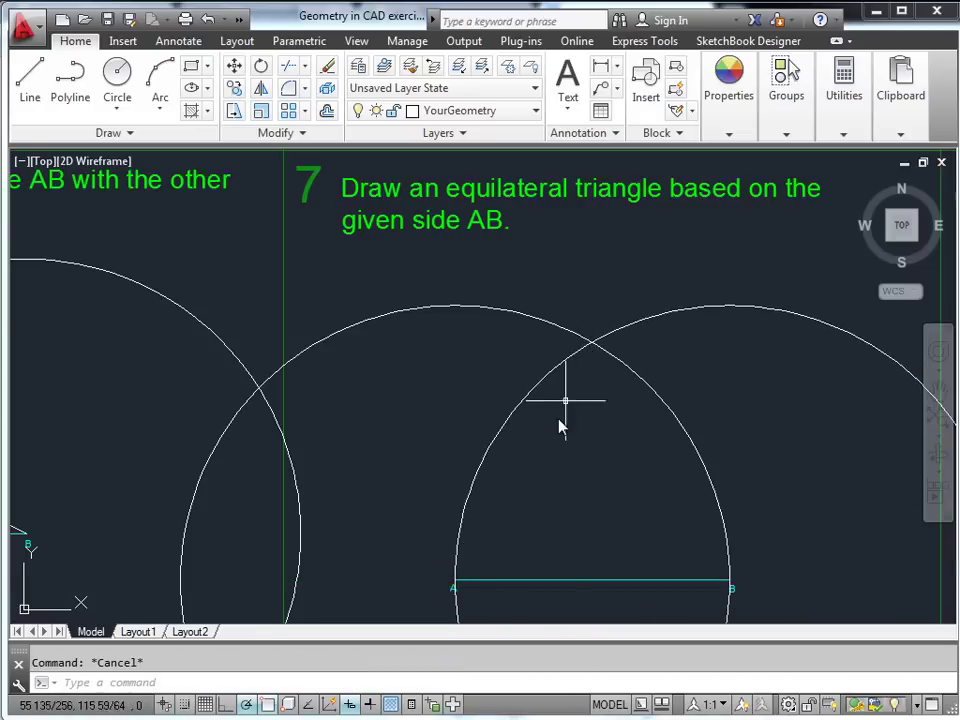
Draw connected lines from A to the circles' upper intersection and on to B, completing the exercise 7 equilateral triangle.
{"action": "type", "text": "L"}
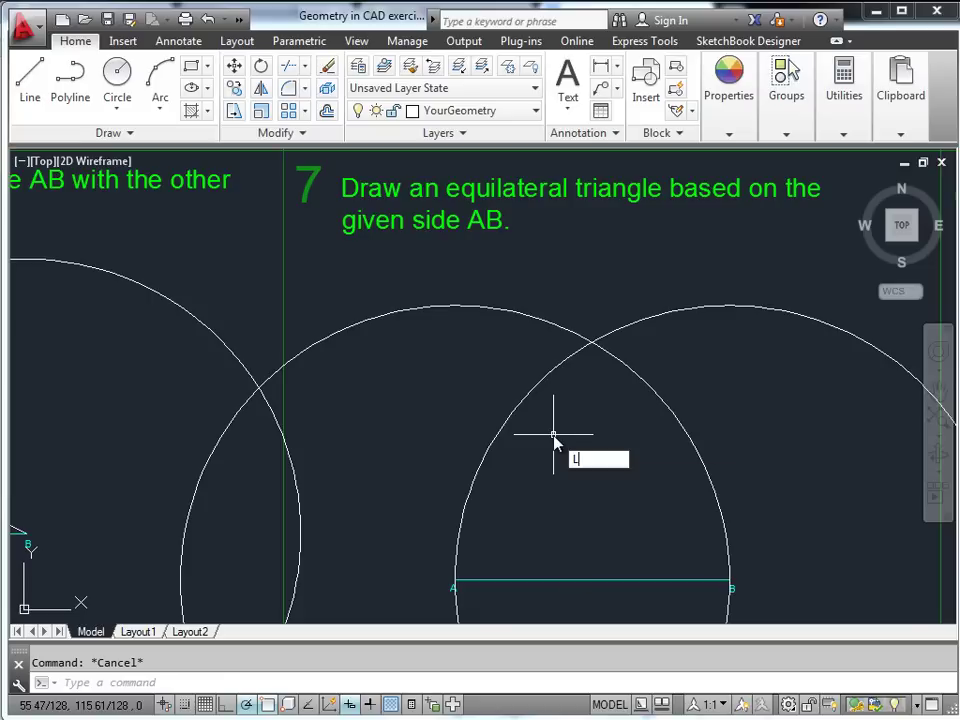
{"action": "key", "text": "Return"}
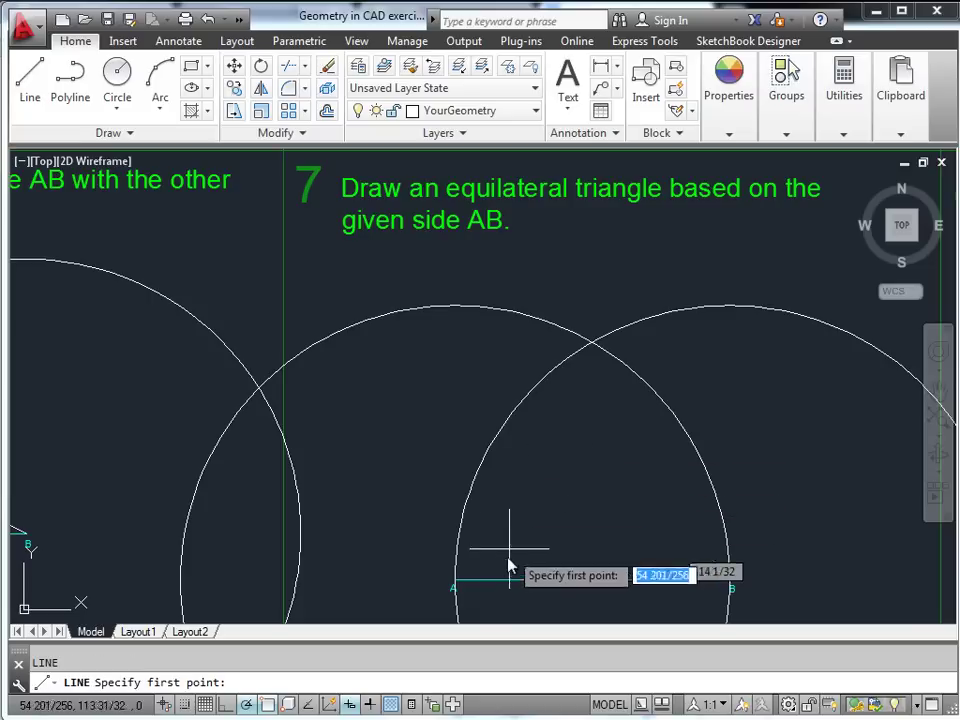
{"action": "left_click", "coordinate": [455, 582]}
{"action": "left_click", "coordinate": [592, 342]}
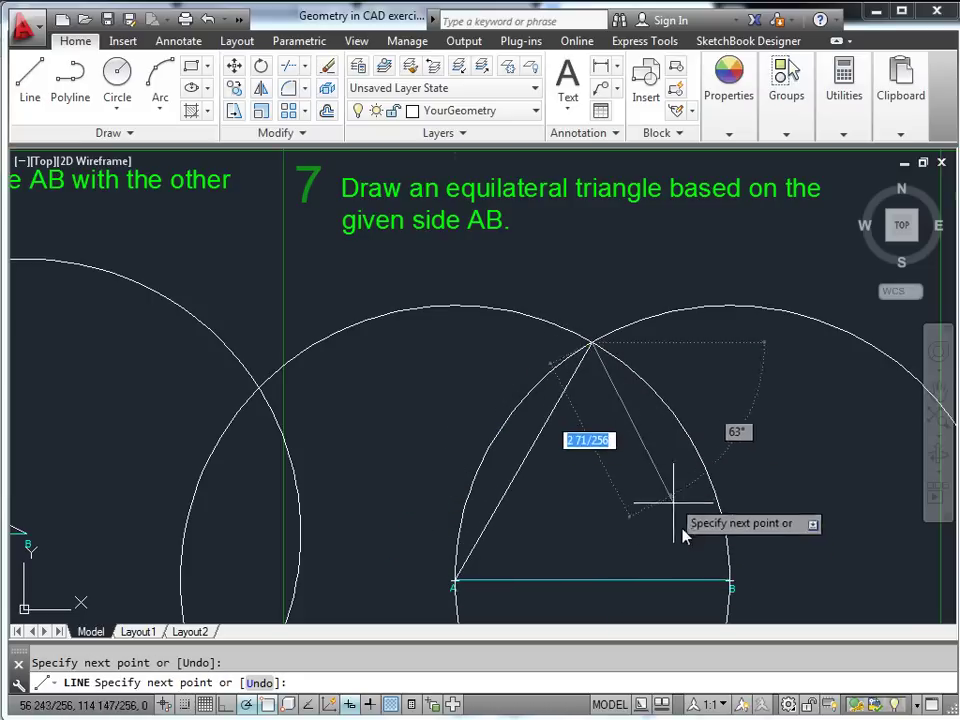
{"action": "left_click", "coordinate": [731, 581]}
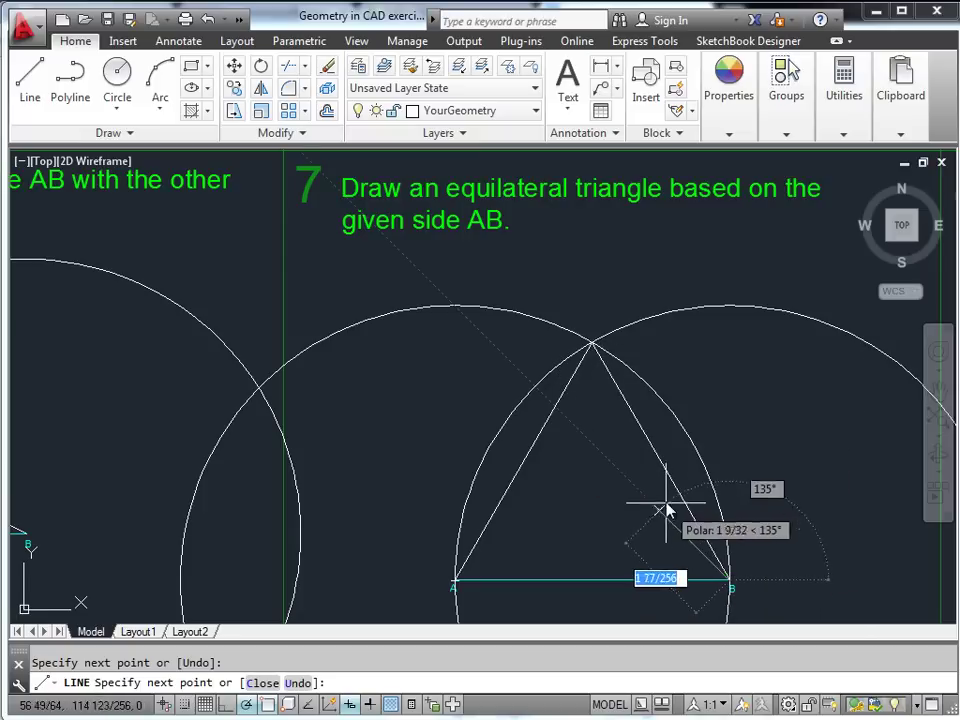
{"action": "key", "text": "Escape"}
Undo the triangle lines and both construction circles in exercise 7, leaving only the given side AB.
{"action": "middle_click_drag", "start_coordinate": [806, 510], "coordinate": [617, 369]}
{"action": "key", "text": "ctrl+z"}
{"action": "key", "text": "ctrl+z"}
{"action": "key", "text": "ctrl+z"}
{"action": "key", "text": "ctrl+z"}
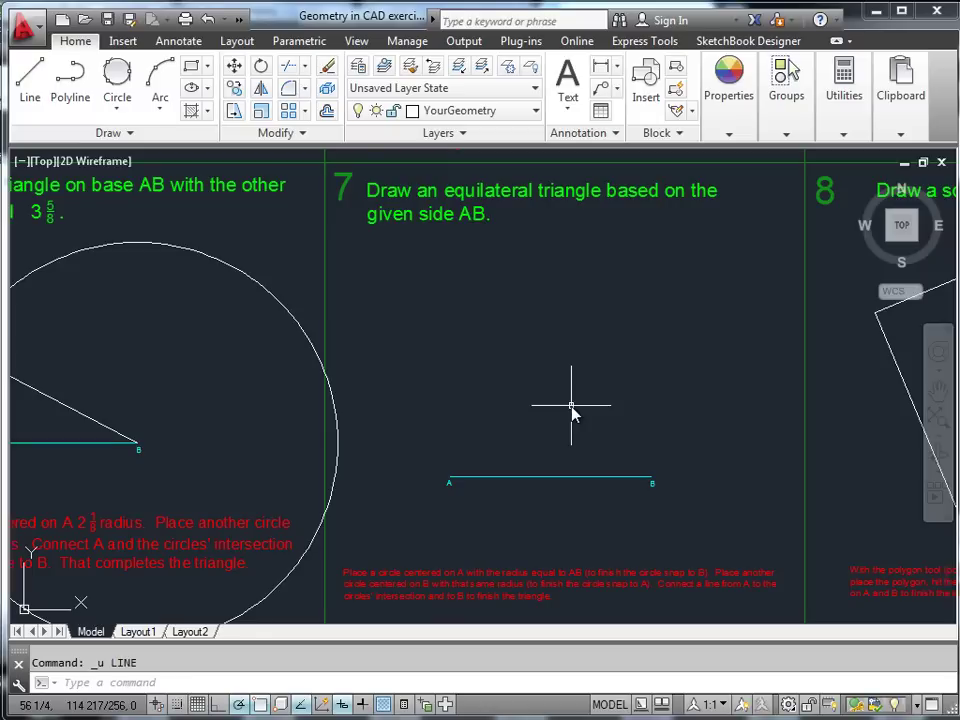
As an alternative for exercise 7, draw a line about 4.5 long from A at an angle of 60 degrees.
{"action": "key", "text": "l"}
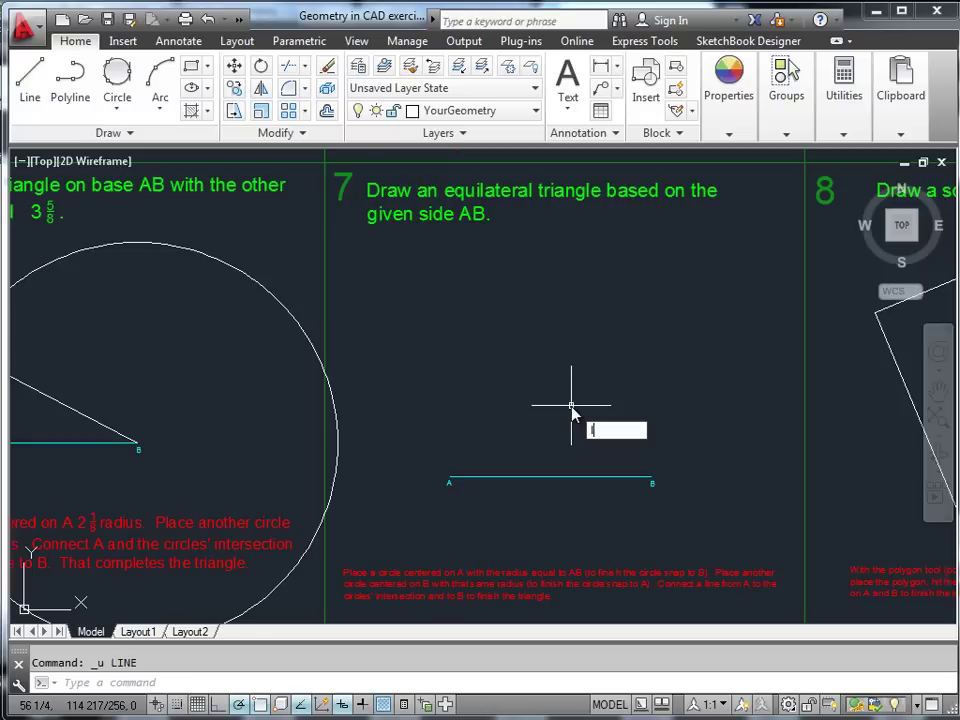
{"action": "key", "text": "Return"}
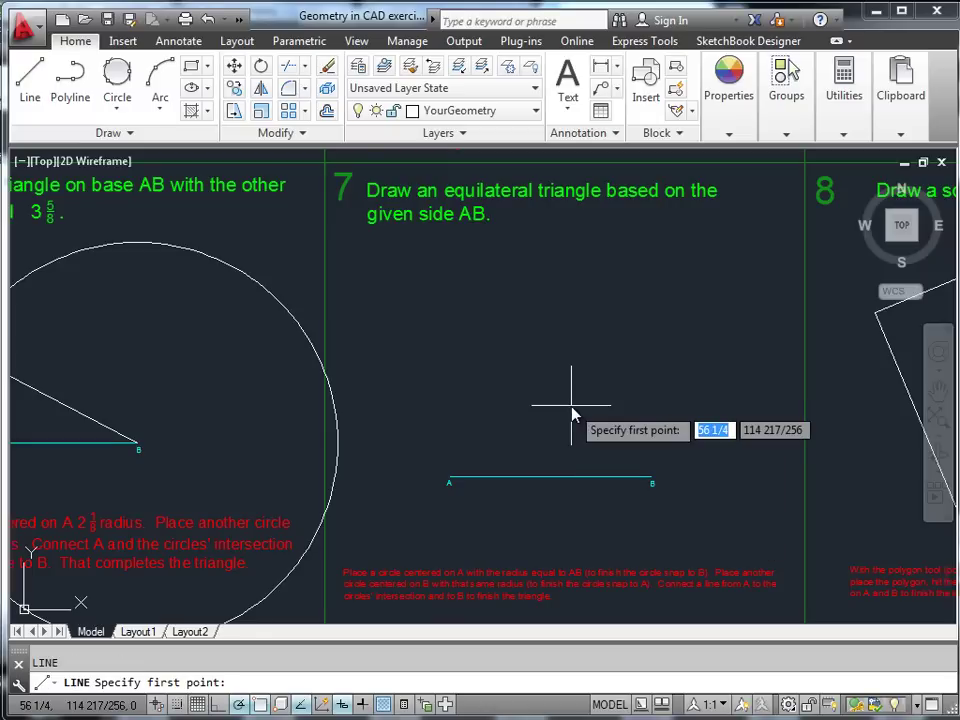
{"action": "left_click", "coordinate": [450, 481]}
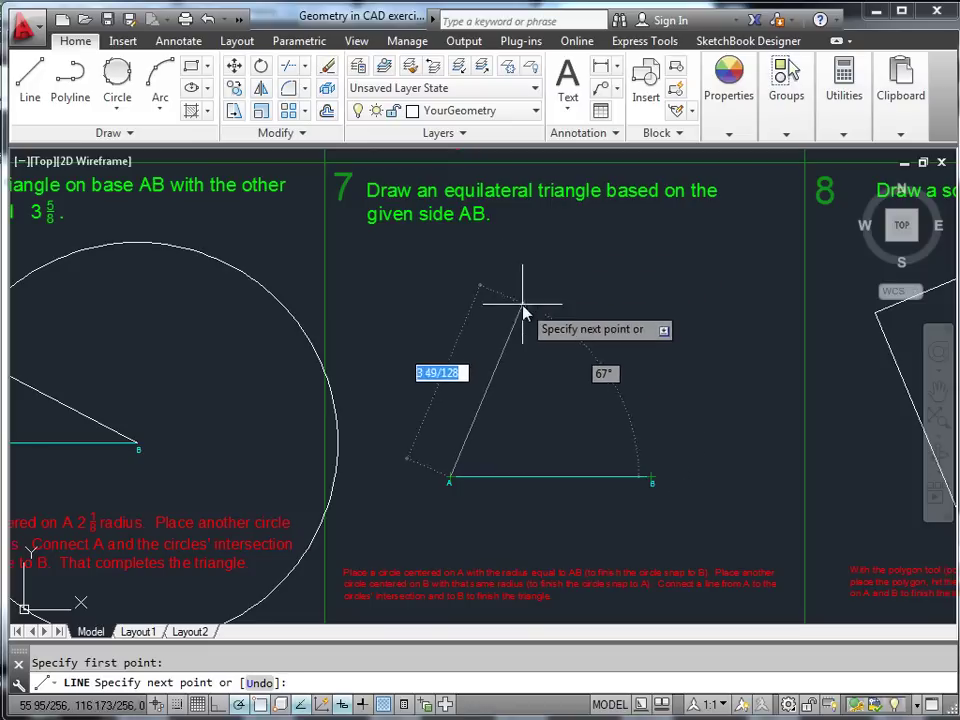
{"action": "key", "text": "Tab"}
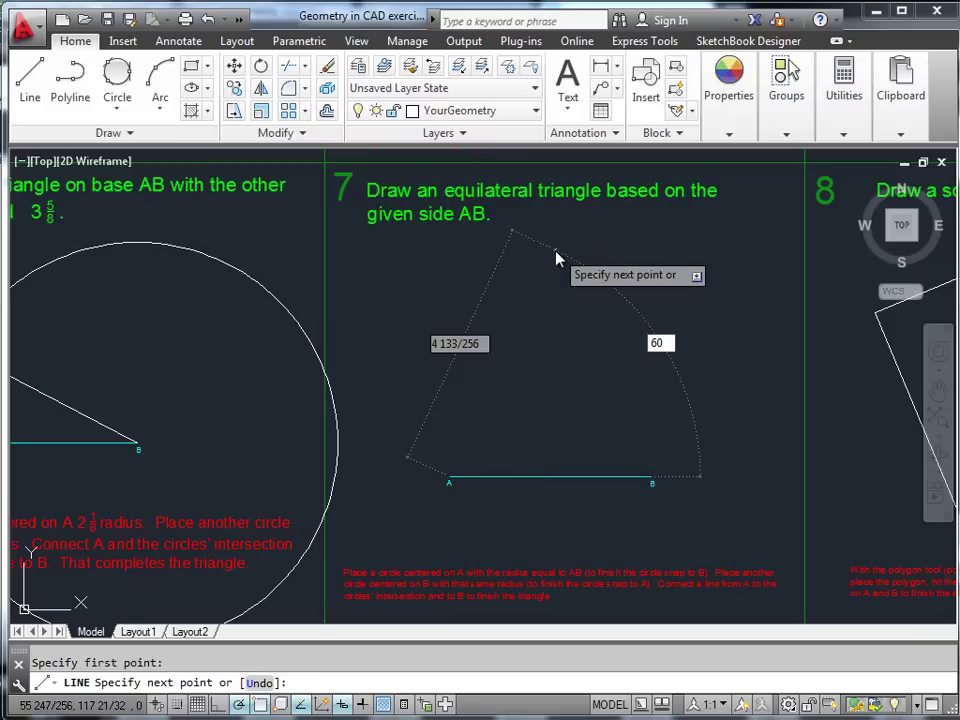
{"action": "key", "text": "Return"}
{"action": "key", "text": "Escape"}
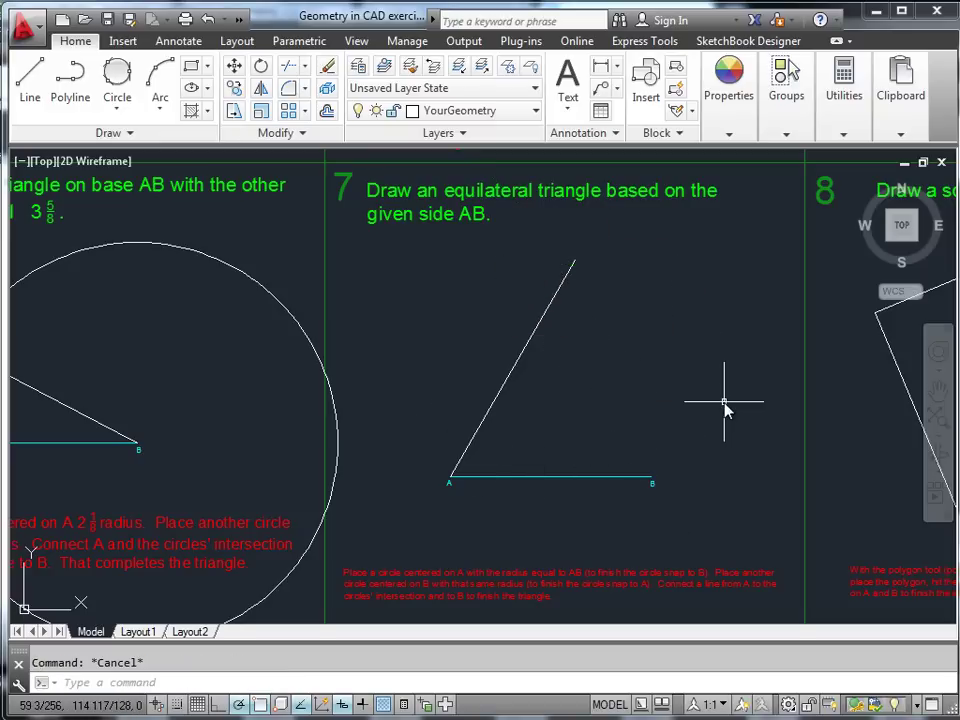
Draw a line about 4.4 long from B at an angle of 120 degrees, crossing the line from A.
{"action": "type", "text": "l"}
{"action": "key", "text": "Return"}
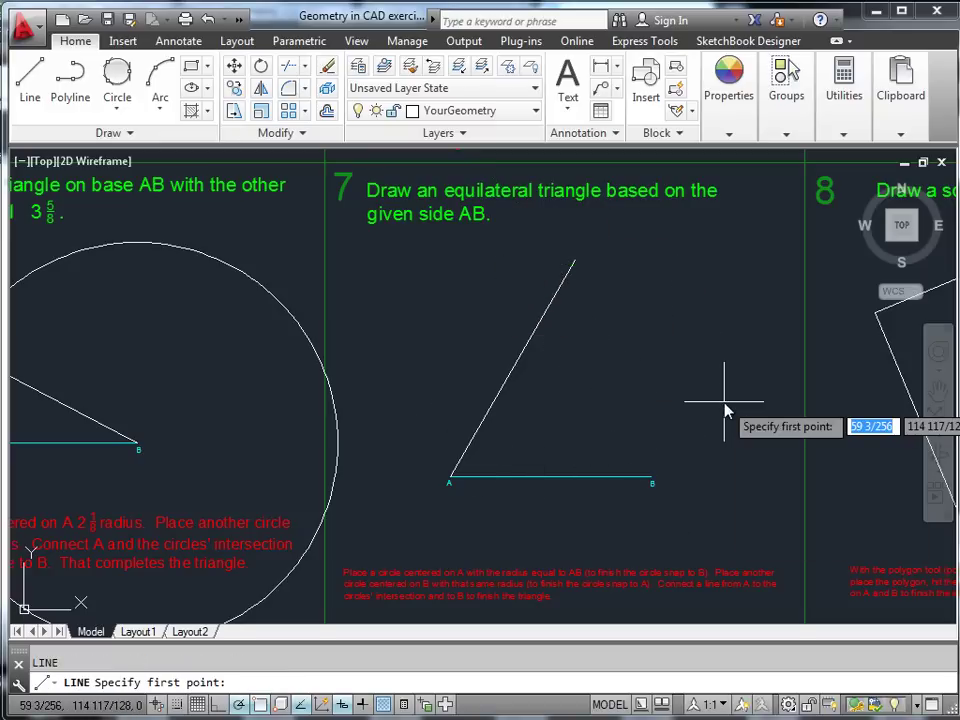
{"action": "left_click", "coordinate": [650, 478]}
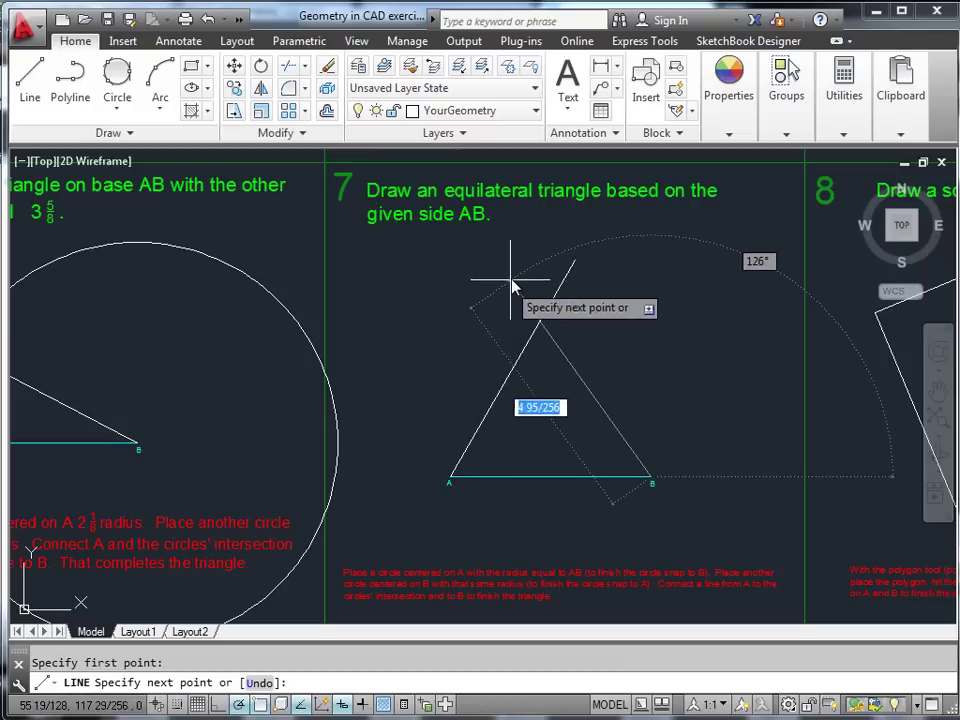
{"action": "key", "text": "Tab"}
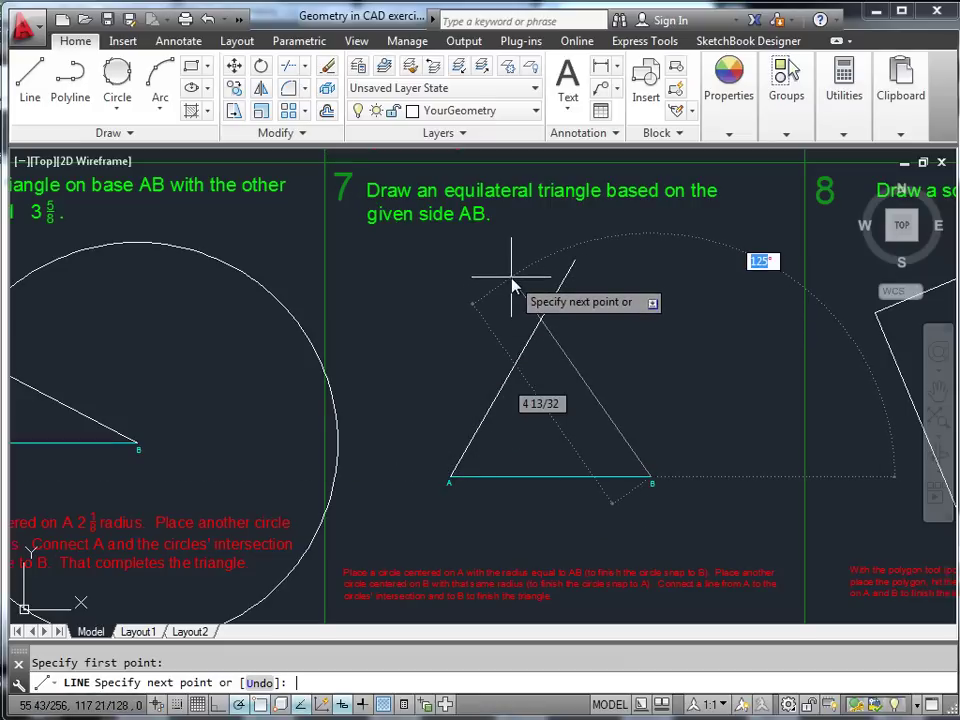
{"action": "type", "text": "120"}
{"action": "key", "text": "Return"}
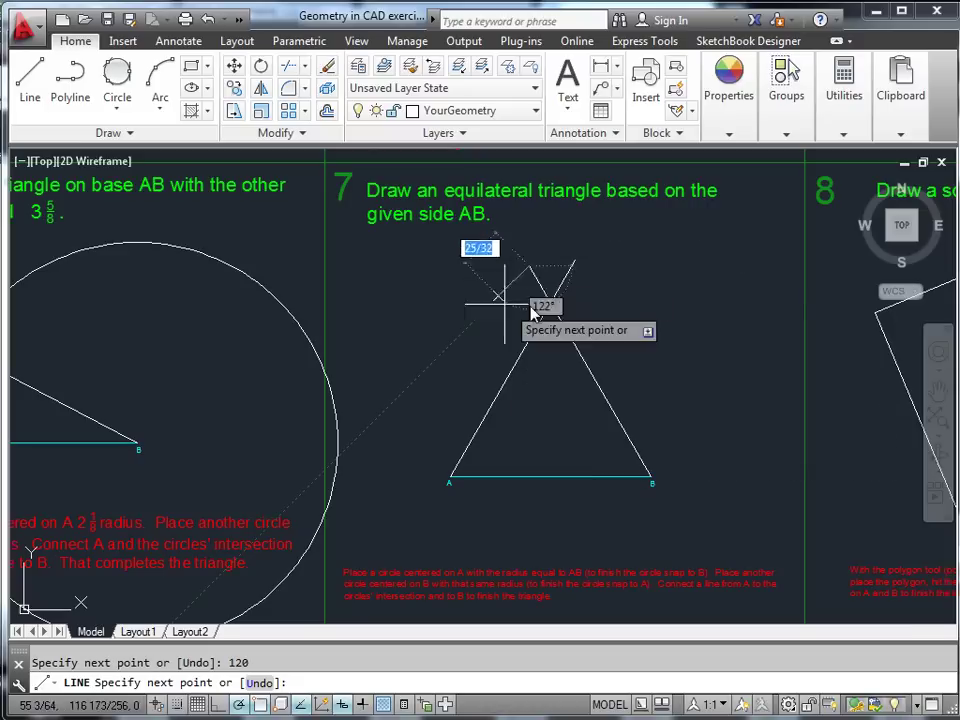
{"action": "key", "text": "Escape"}
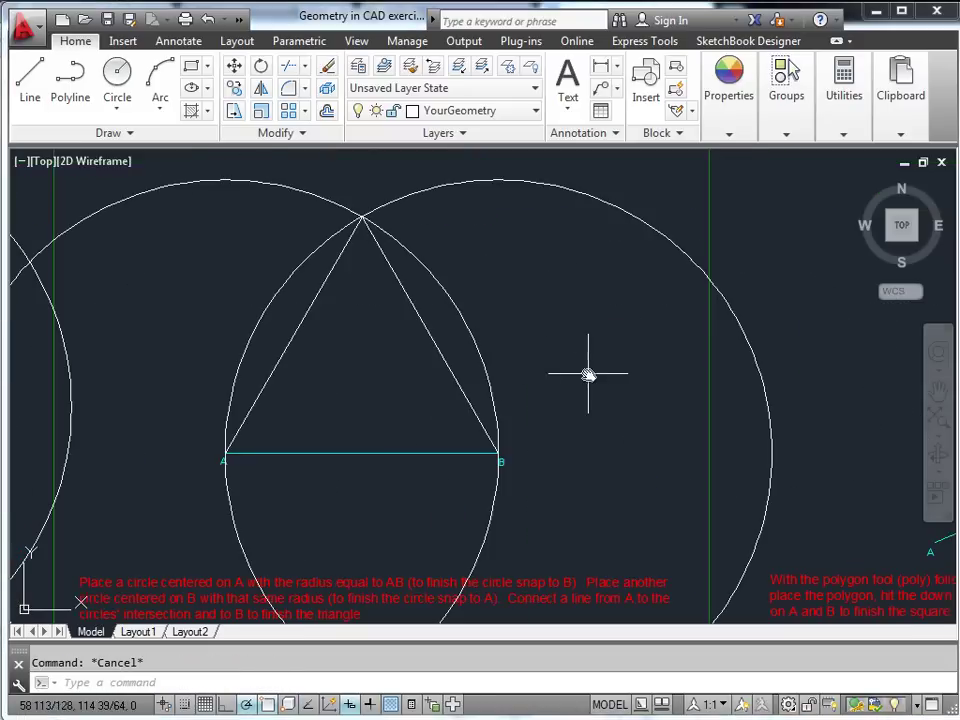
Draw a 4-sided polygon in exercise 8 with the Edge option, using given side AB from A to B as its edge.
{"action": "scroll", "coordinate": [589, 375], "scroll_direction": "down", "scroll_amount": 3}
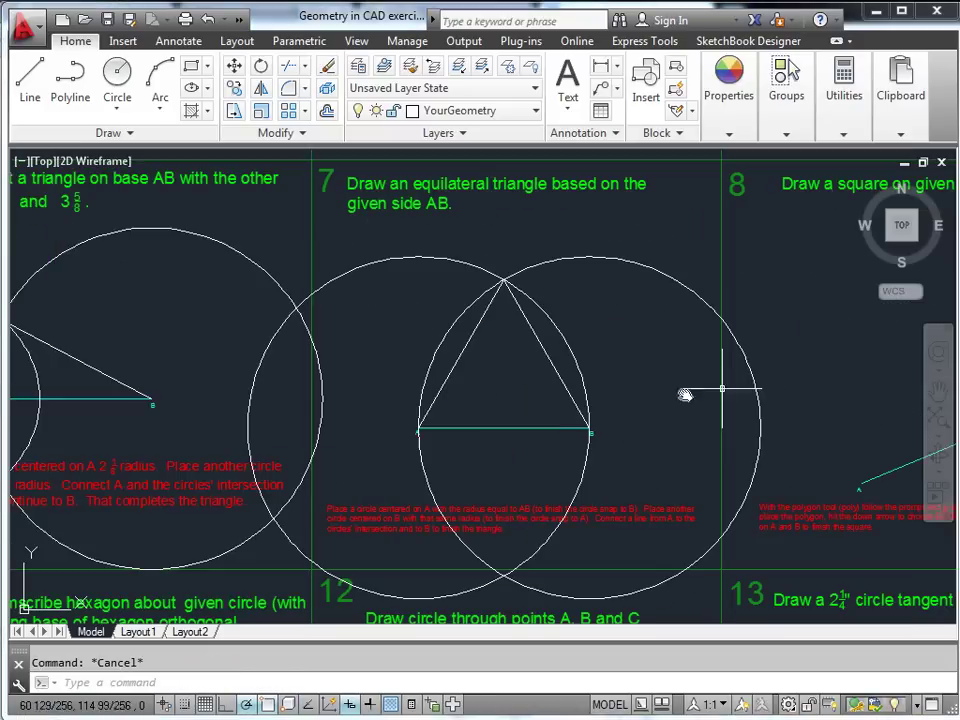
{"action": "middle_click_drag", "start_coordinate": [660, 400], "coordinate": [395, 408]}
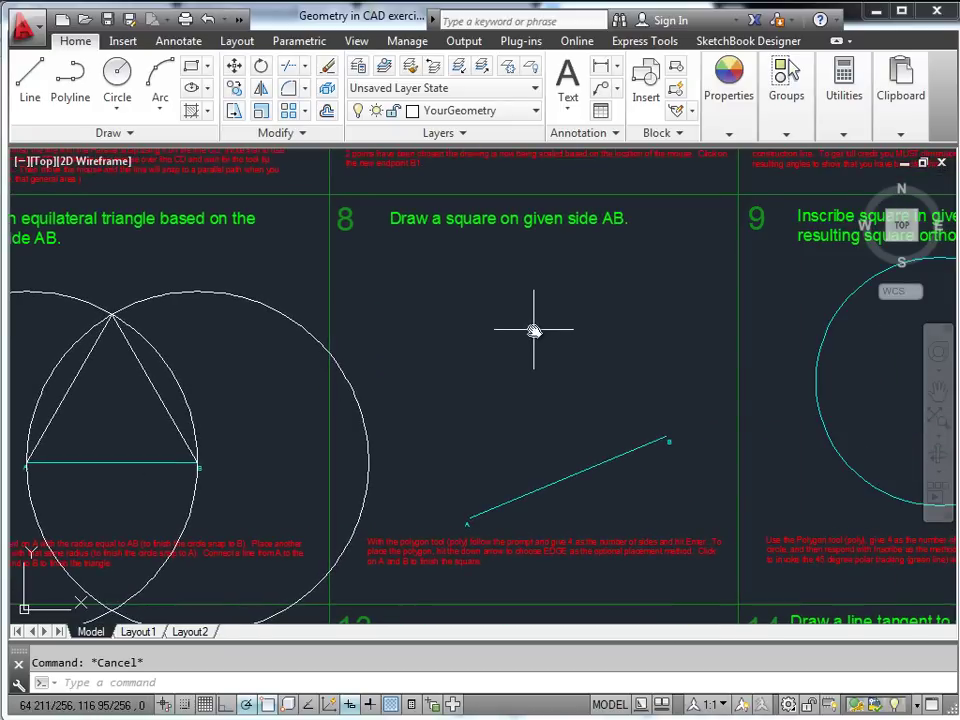
{"action": "middle_click_drag", "start_coordinate": [534, 328], "coordinate": [585, 321]}
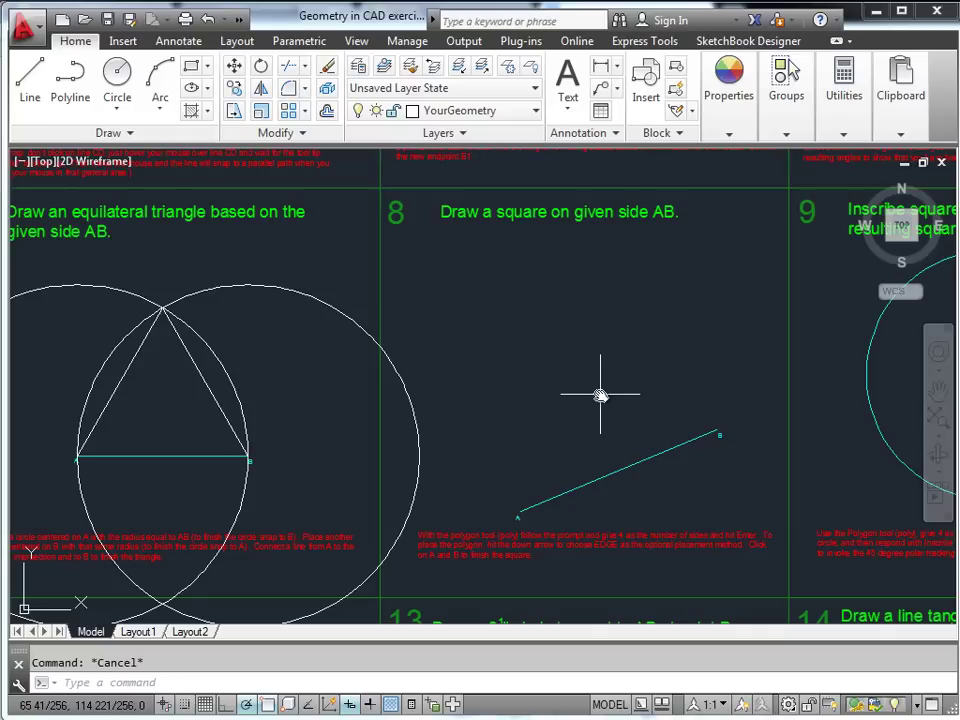
{"action": "type", "text": "YGON"}
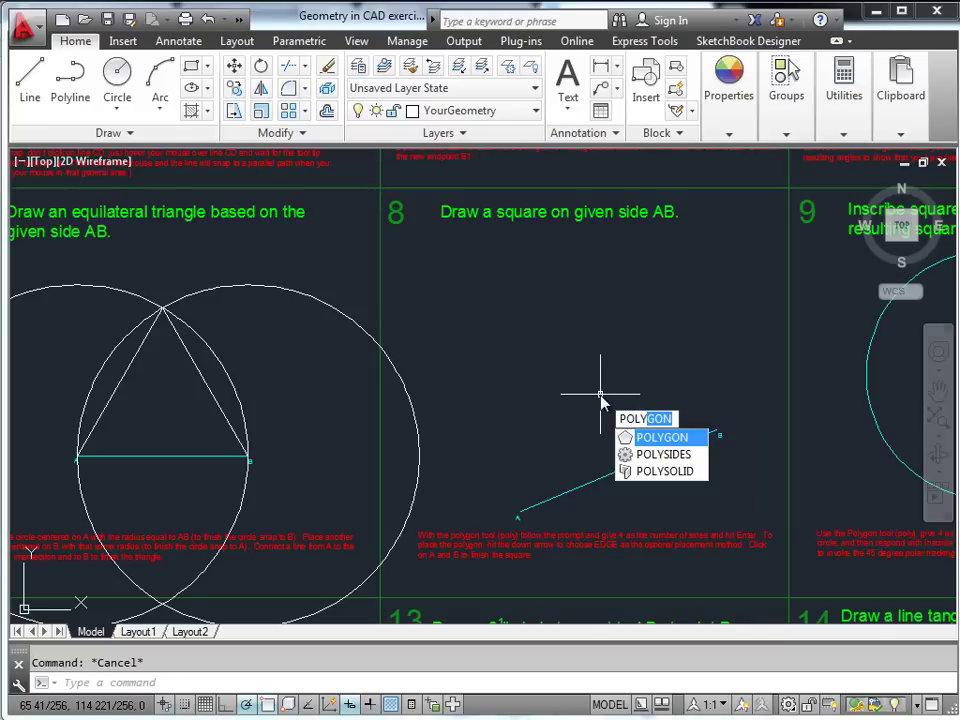
{"action": "key", "text": "Return"}
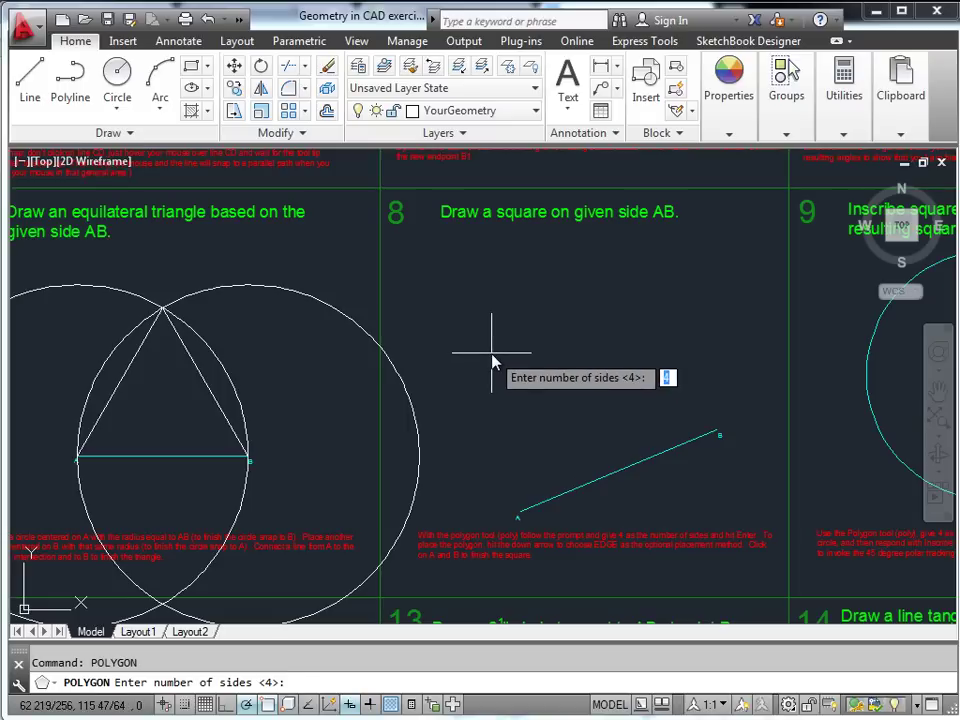
{"action": "scroll", "coordinate": [491, 360], "scroll_direction": "up", "scroll_amount": 3}
{"action": "scroll", "coordinate": [503, 364], "scroll_direction": "down", "scroll_amount": 3}
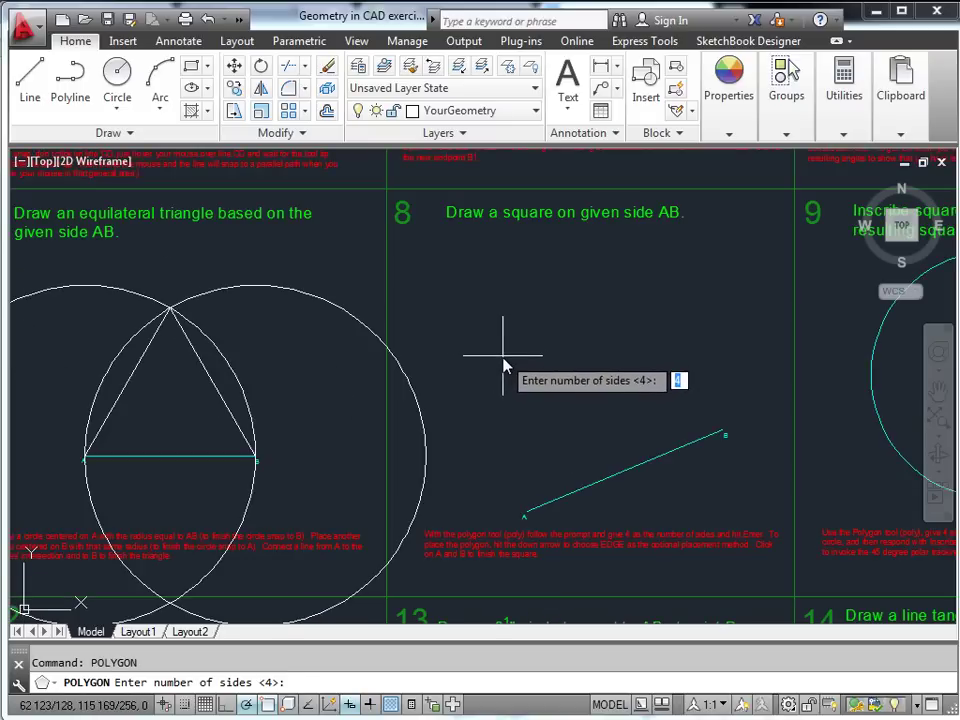
{"action": "key", "text": "Return"}
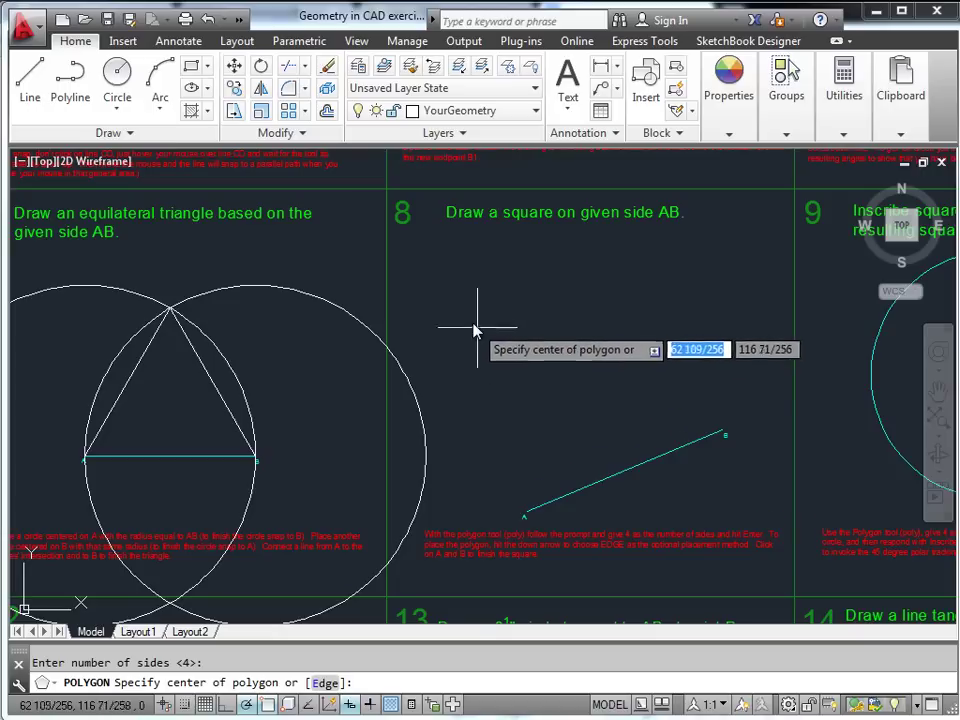
{"action": "key", "text": "Down"}
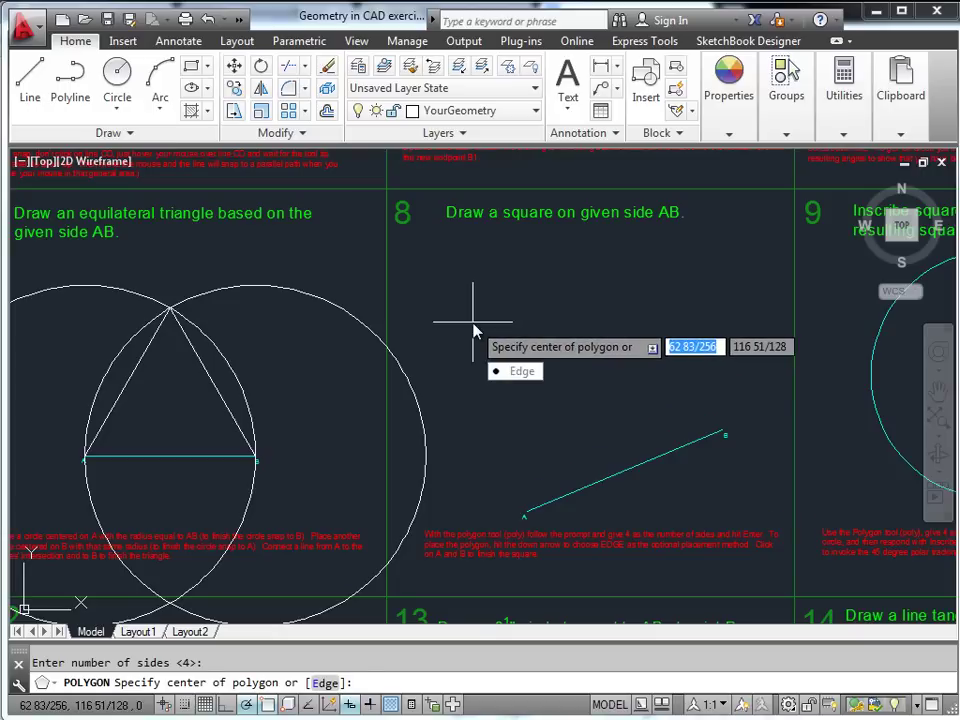
{"action": "key", "text": "Return"}
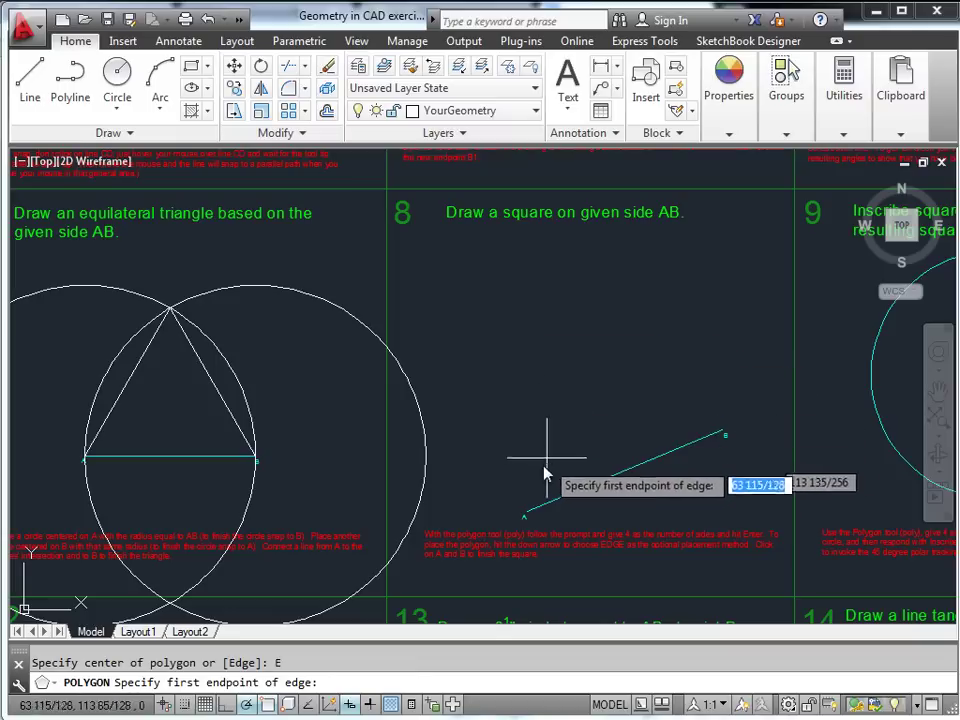
{"action": "left_click", "coordinate": [524, 513]}
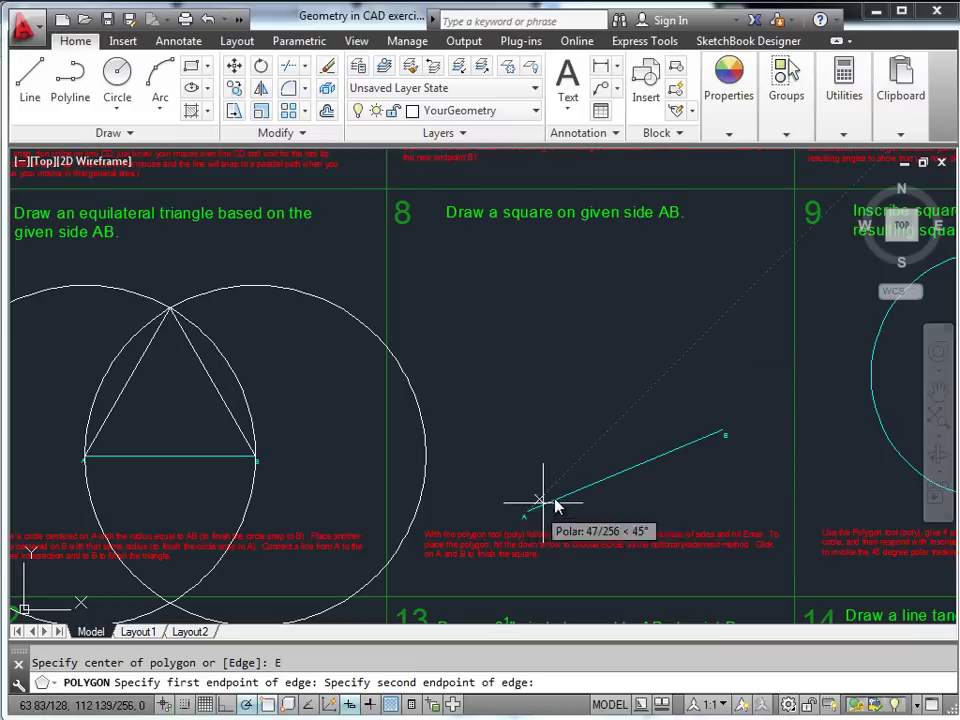
{"action": "left_click", "coordinate": [722, 432]}
{"action": "key", "text": "Escape"}
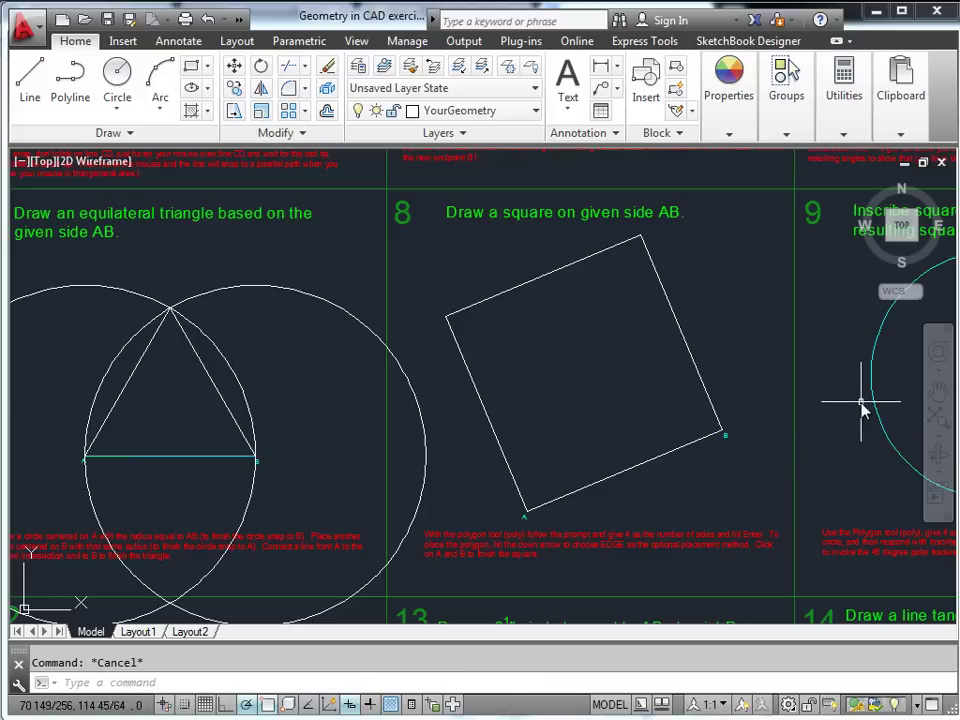
Inscribe a 4-sided polygon in the exercise 9 circle from its center, with a corner on the circle at 45 degrees.
{"action": "mouse_move", "coordinate": [860, 405]}
{"action": "middle_mouse_down"}
{"action": "mouse_move", "coordinate": [456, 437]}
{"action": "mouse_move", "coordinate": [467, 368]}
{"action": "middle_mouse_up"}
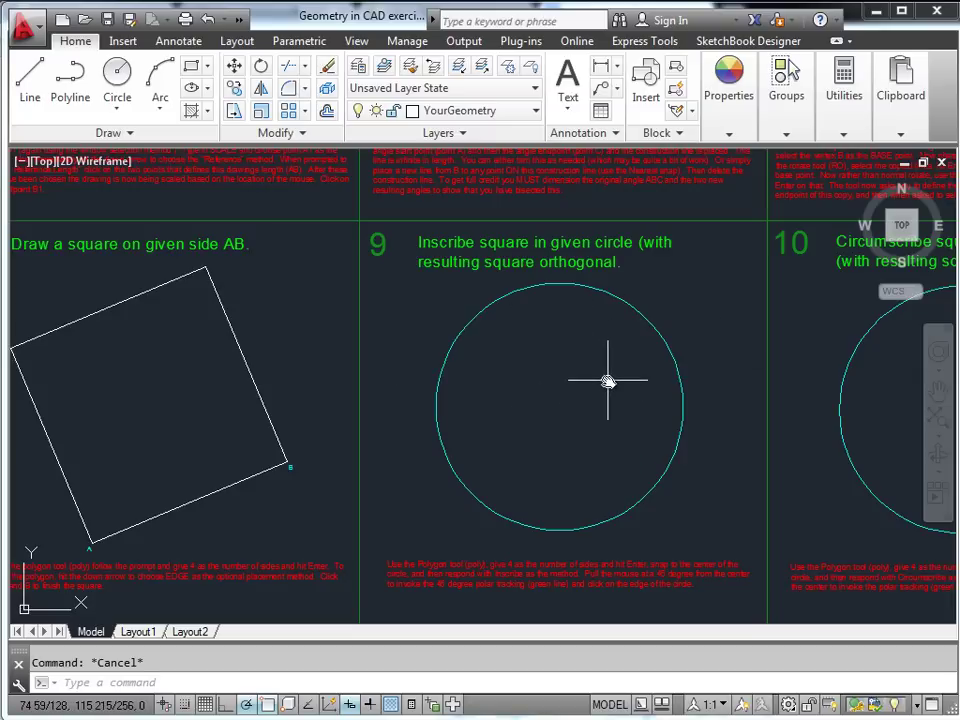
{"action": "key", "text": "Delete"}
{"action": "type", "text": "POLYGON"}
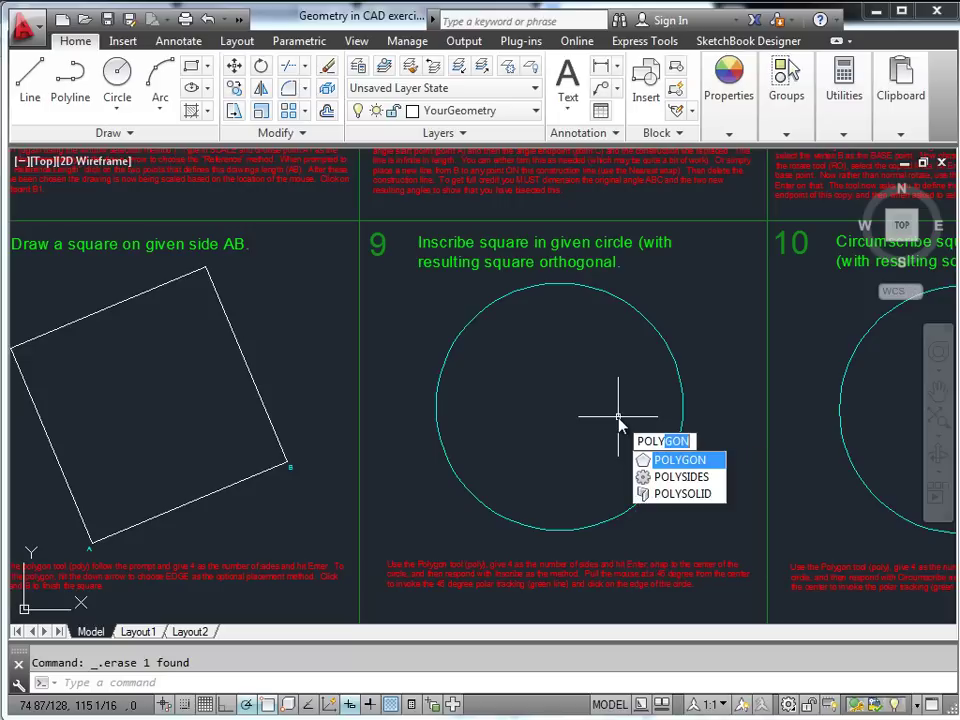
{"action": "key", "text": "Return"}
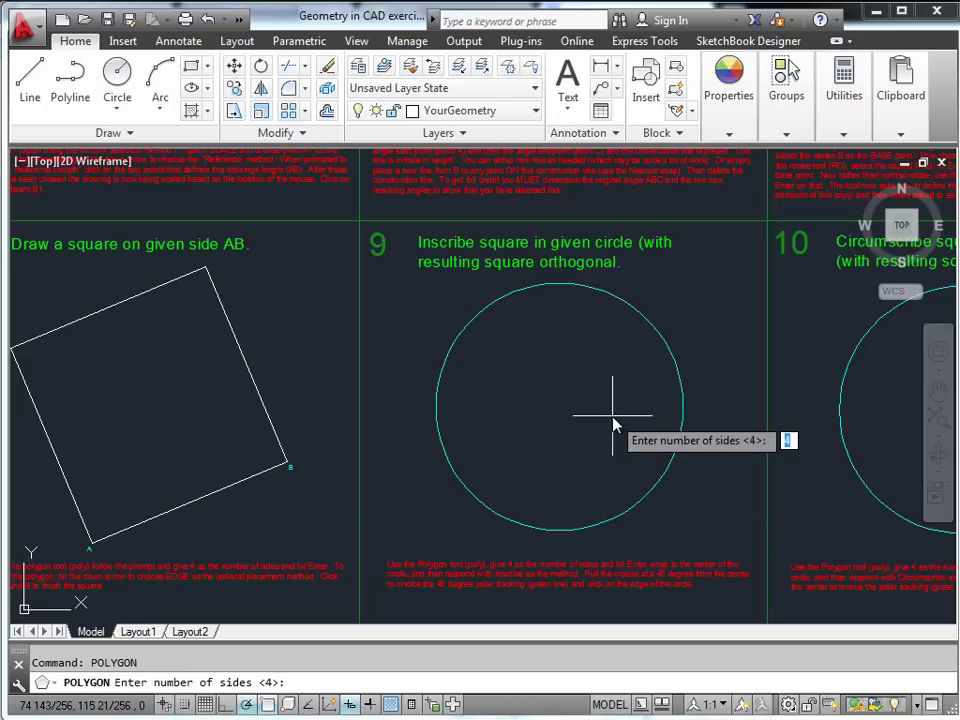
{"action": "key", "text": "Return"}
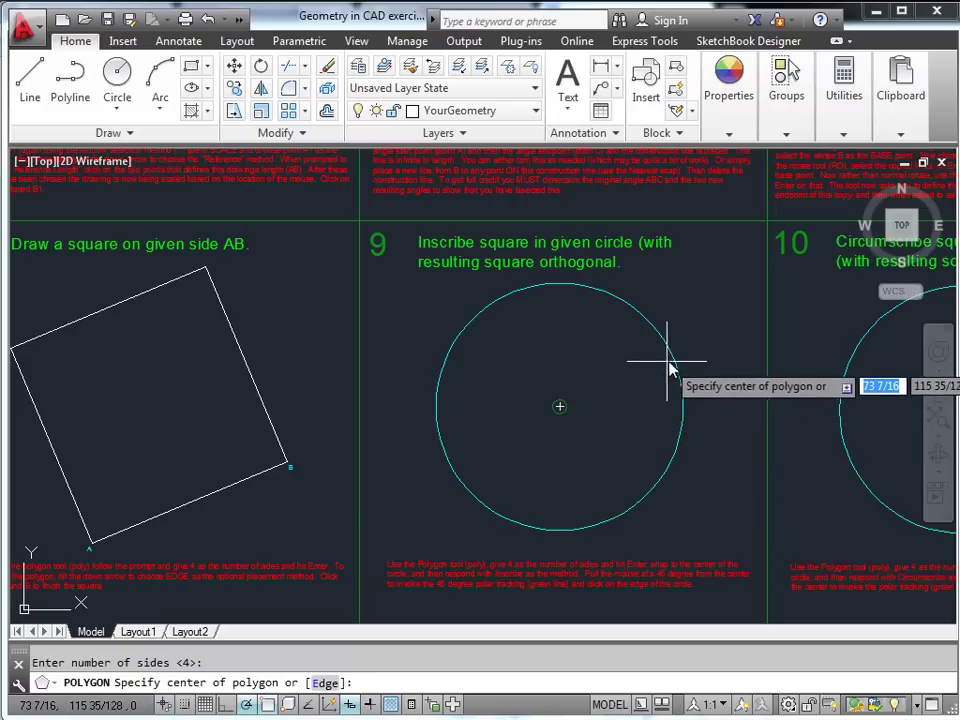
{"action": "left_click", "coordinate": [669, 380]}
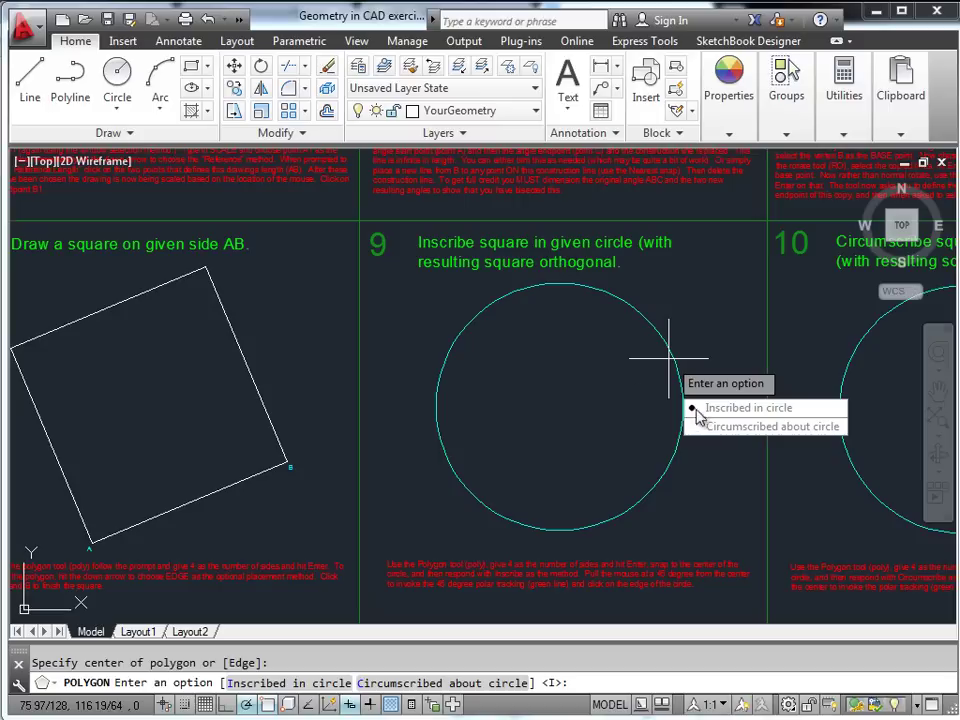
{"action": "type", "text": "I"}
{"action": "key", "text": "Return"}
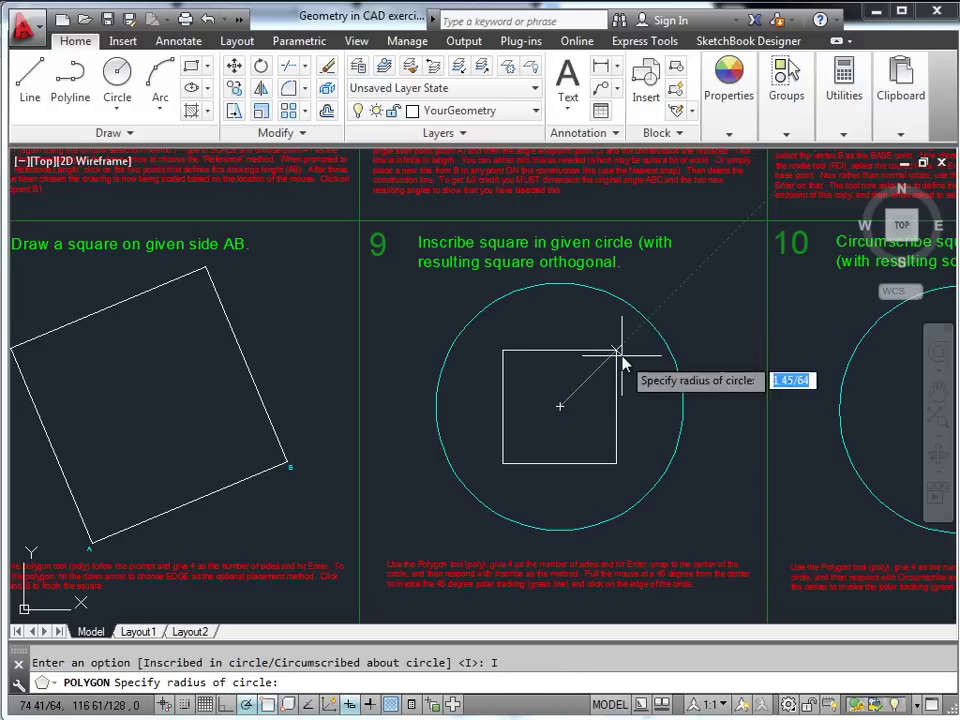
{"action": "left_click", "coordinate": [648, 319]}
Circumscribe a 4-sided polygon about the exercise 10 circle from its center, setting the radius at the circle's edge straight up at 90 degrees.
{"action": "scroll", "coordinate": [447, 360], "scroll_direction": "down", "scroll_amount": 2}
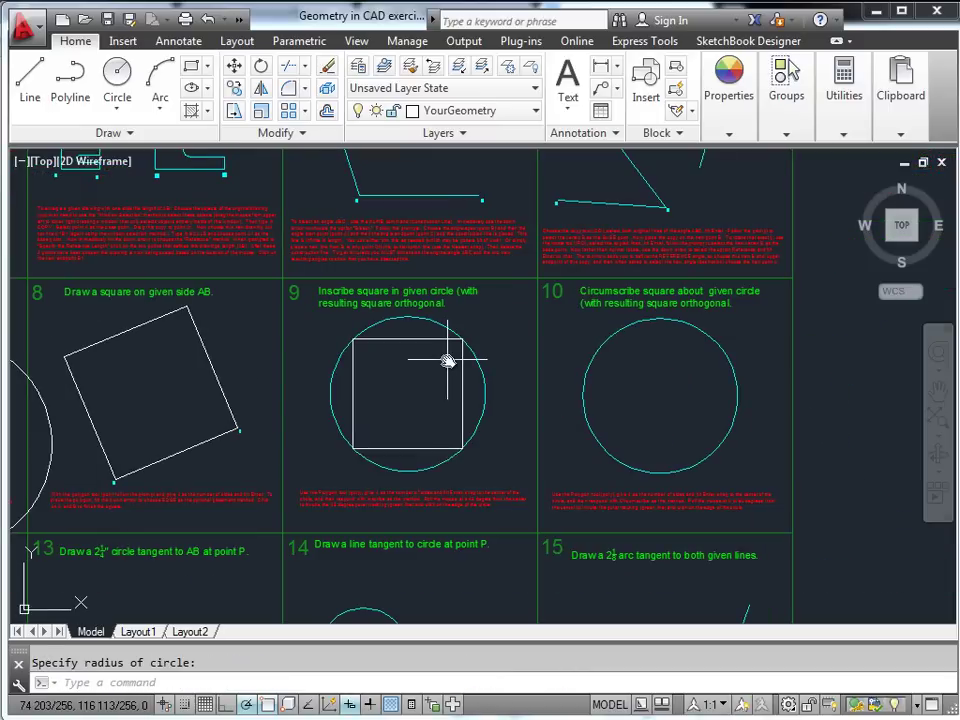
{"action": "scroll", "coordinate": [652, 340], "scroll_direction": "up", "scroll_amount": 4}
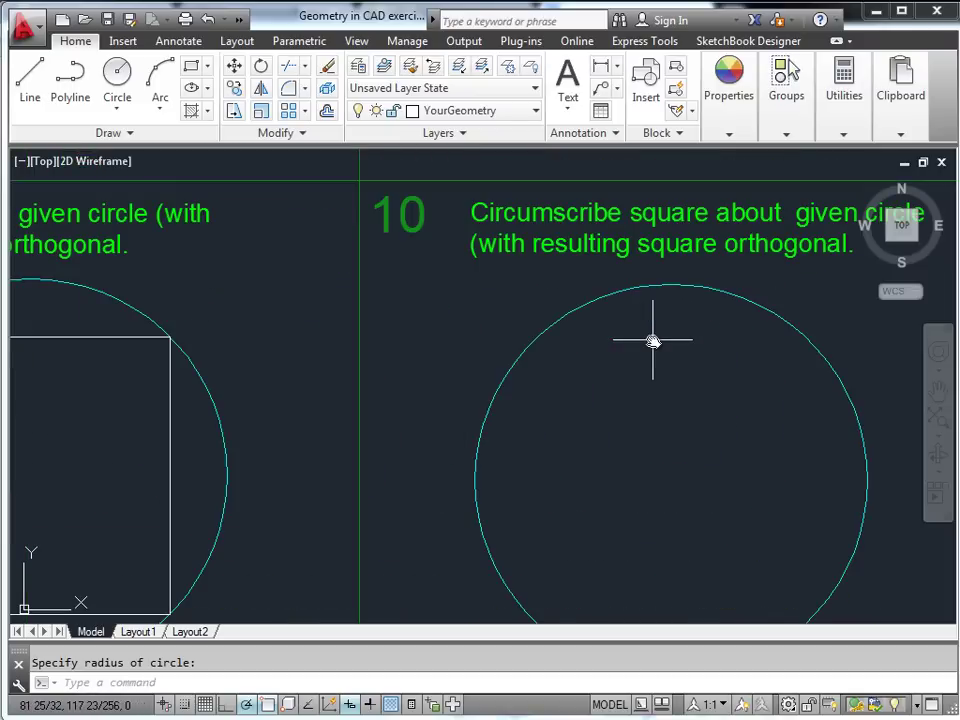
{"action": "mouse_move", "coordinate": [652, 341]}
{"action": "middle_mouse_down"}
{"action": "mouse_move", "coordinate": [593, 318]}
{"action": "mouse_move", "coordinate": [641, 298]}
{"action": "mouse_move", "coordinate": [645, 281]}
{"action": "mouse_move", "coordinate": [634, 302]}
{"action": "middle_mouse_up"}
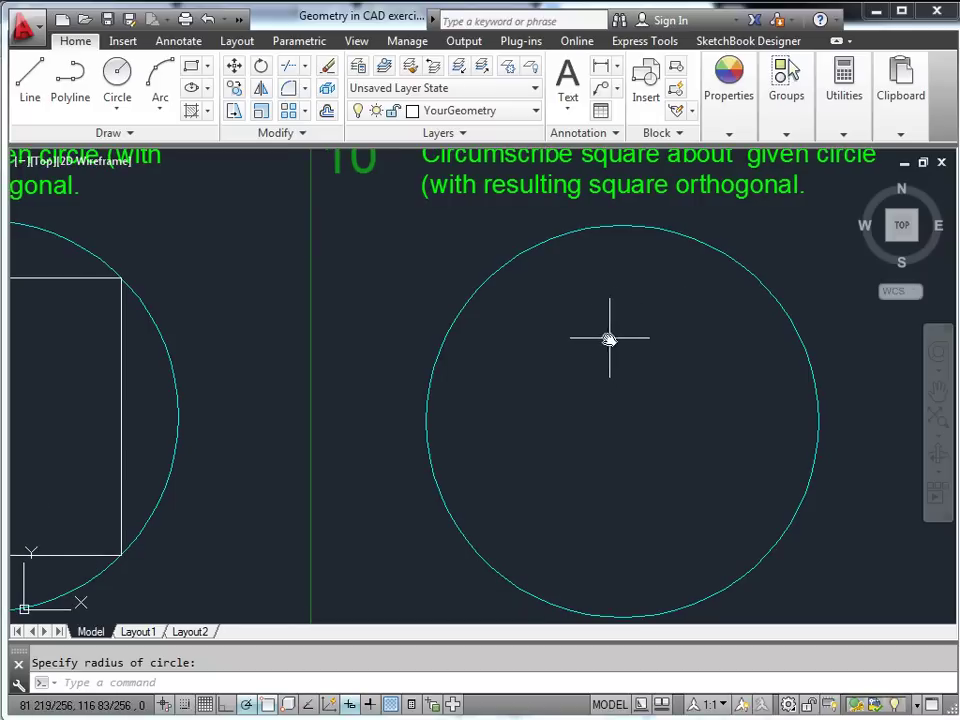
{"action": "type", "text": "L"}
{"action": "key", "text": "Return"}
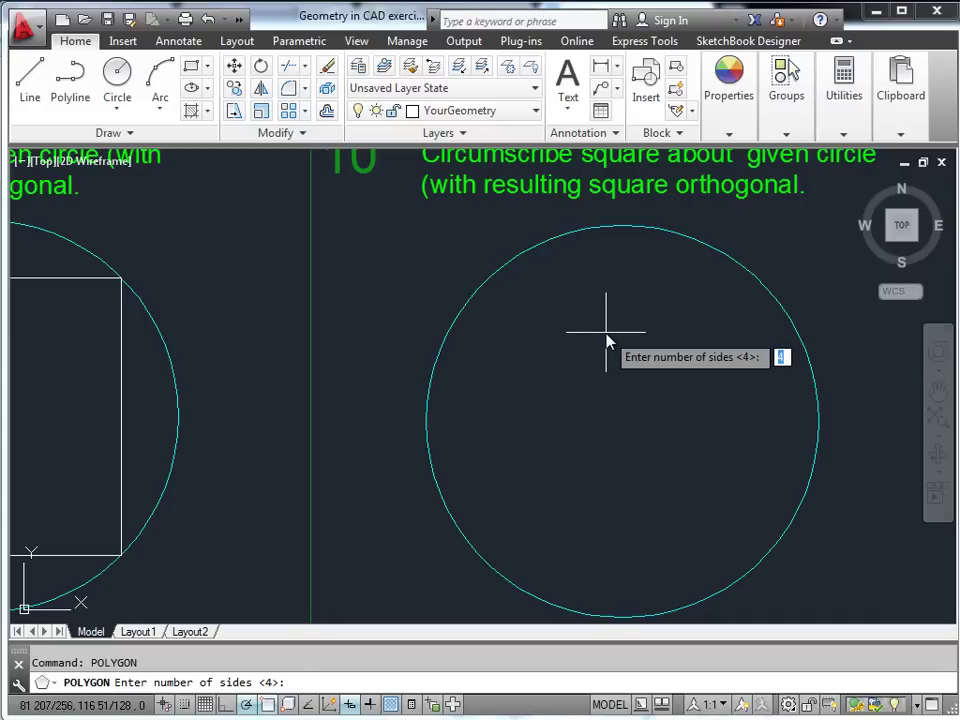
{"action": "key", "text": "Return"}
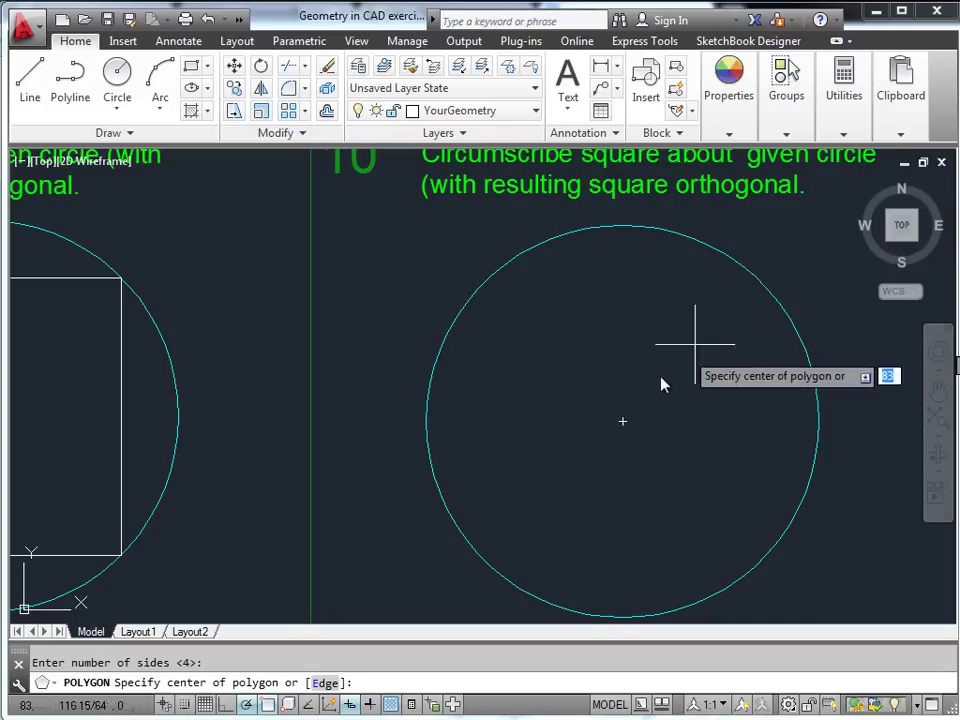
{"action": "left_click", "coordinate": [633, 427]}
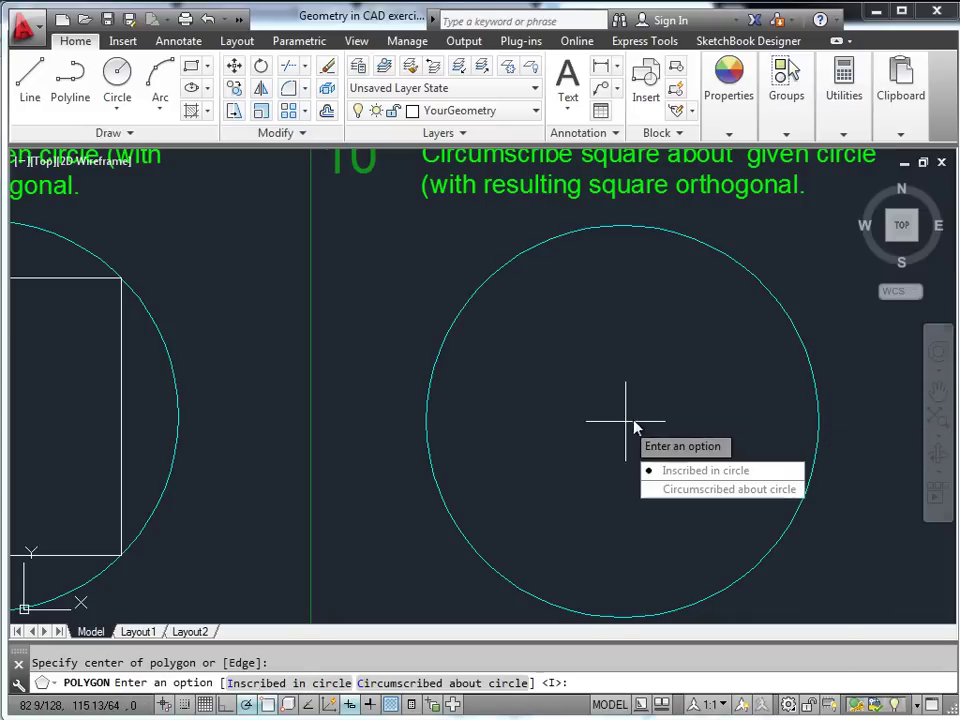
{"action": "left_click", "coordinate": [690, 490]}
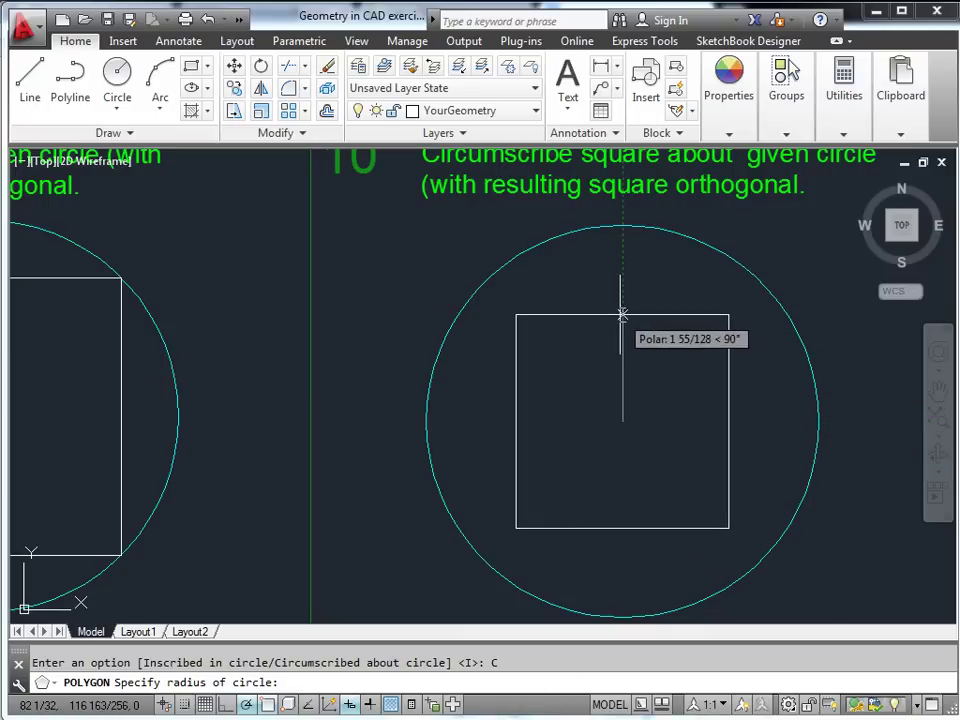
{"action": "left_click", "coordinate": [622, 226]}
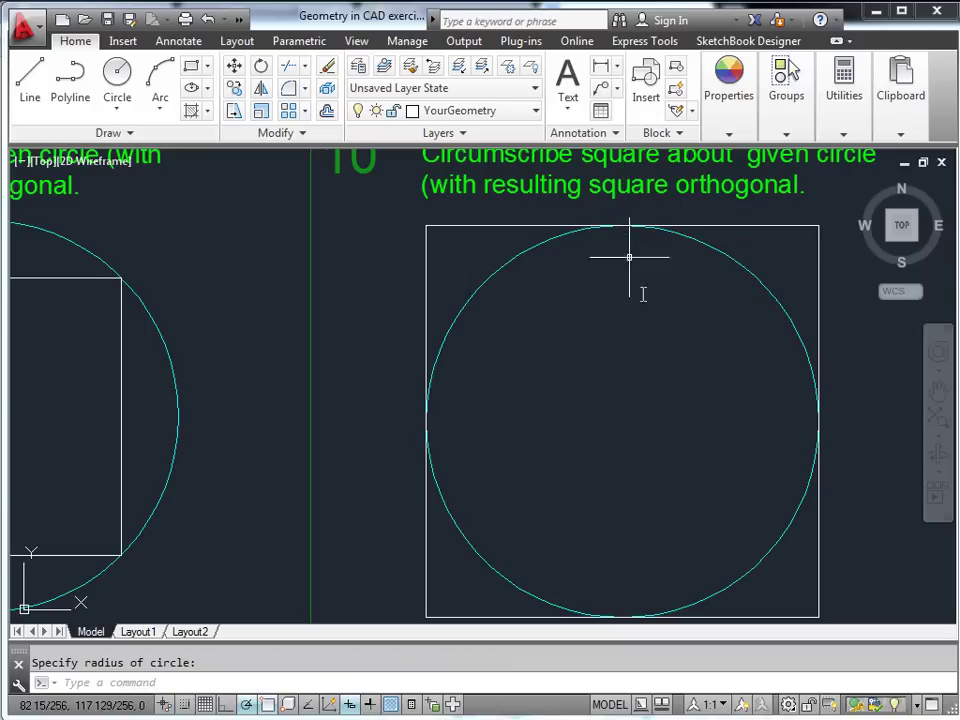
Circumscribe a 6-sided polygon about the exercise 11 circle from its center, setting the radius at the circle's edge straight up.
{"action": "scroll", "coordinate": [636, 341], "scroll_direction": "down", "scroll_amount": 3}
{"action": "scroll", "coordinate": [636, 341], "scroll_direction": "up", "scroll_amount": 2}
{"action": "middle_click_drag", "start_coordinate": [636, 341], "coordinate": [579, 212]}
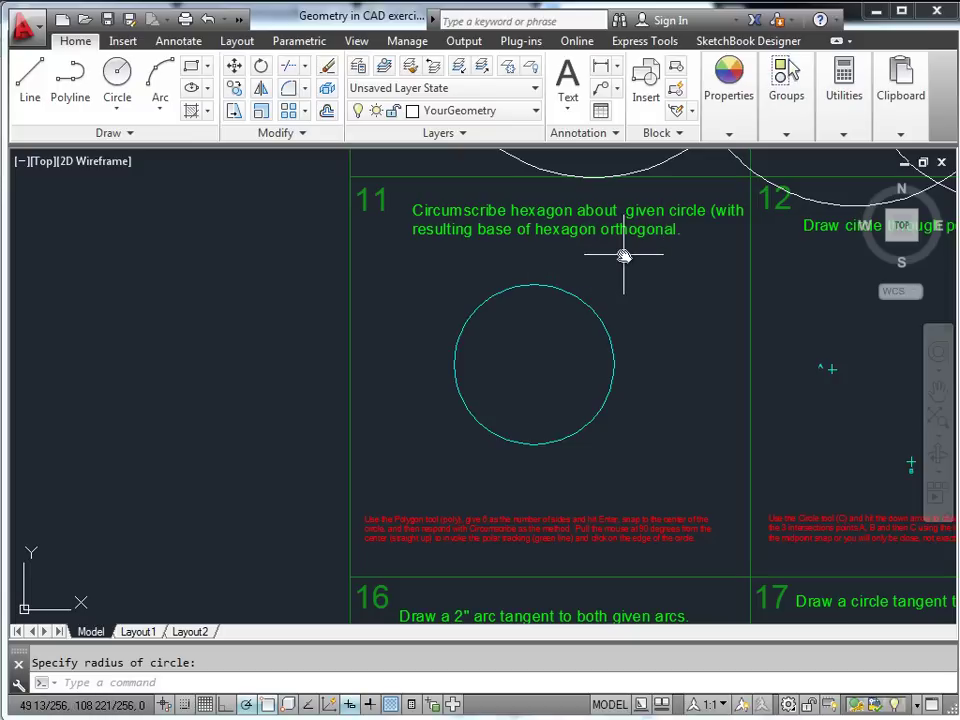
{"action": "type", "text": "YGON"}
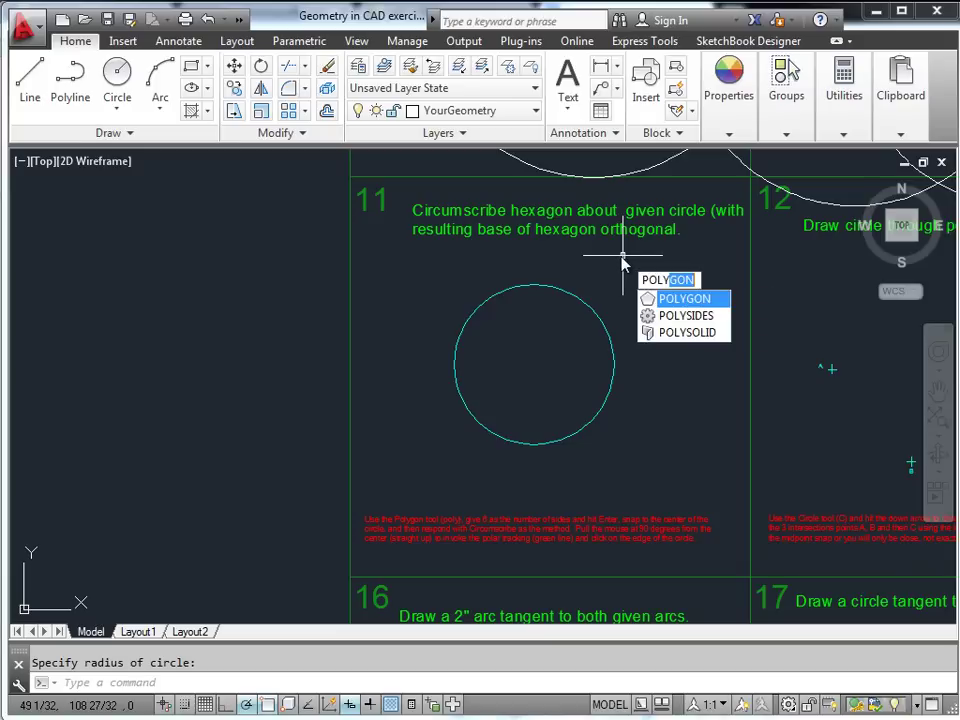
{"action": "key", "text": "Return"}
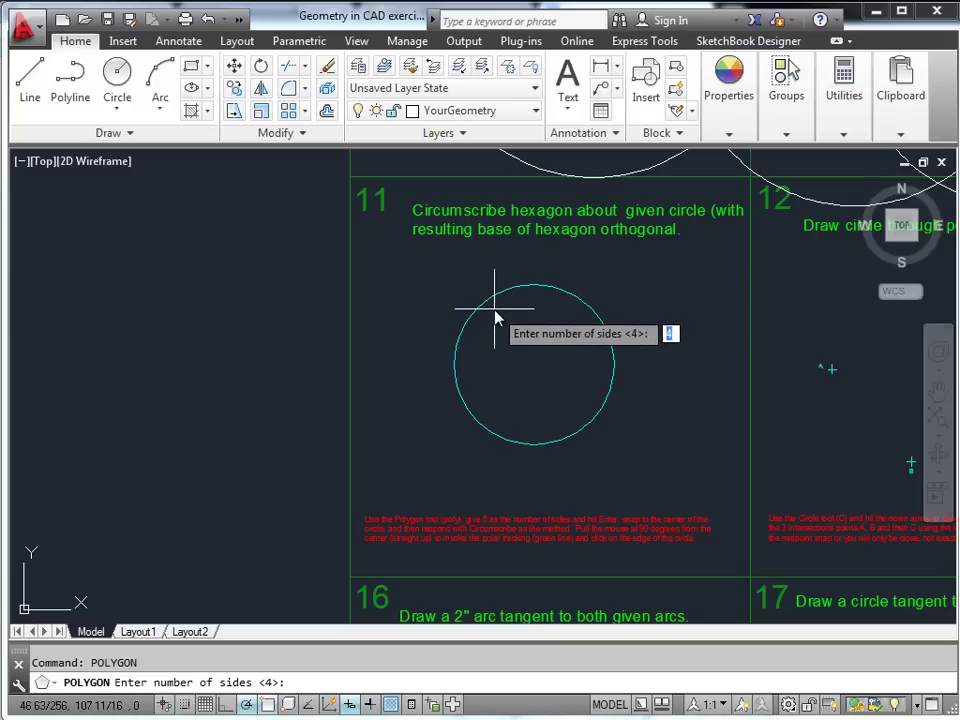
{"action": "key", "text": "Return"}
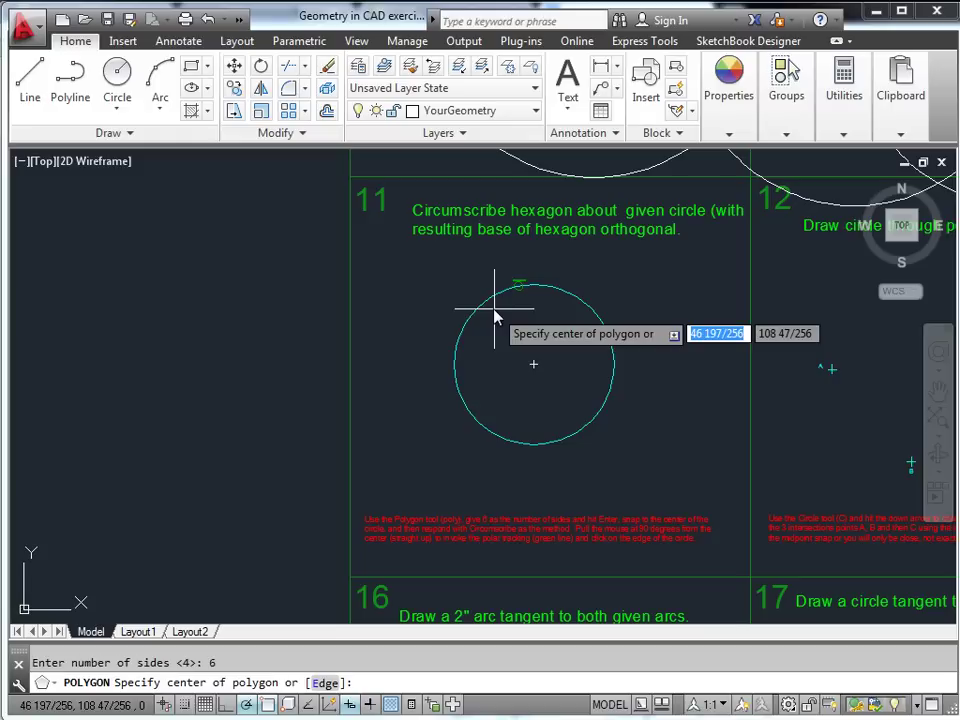
{"action": "left_click", "coordinate": [535, 368]}
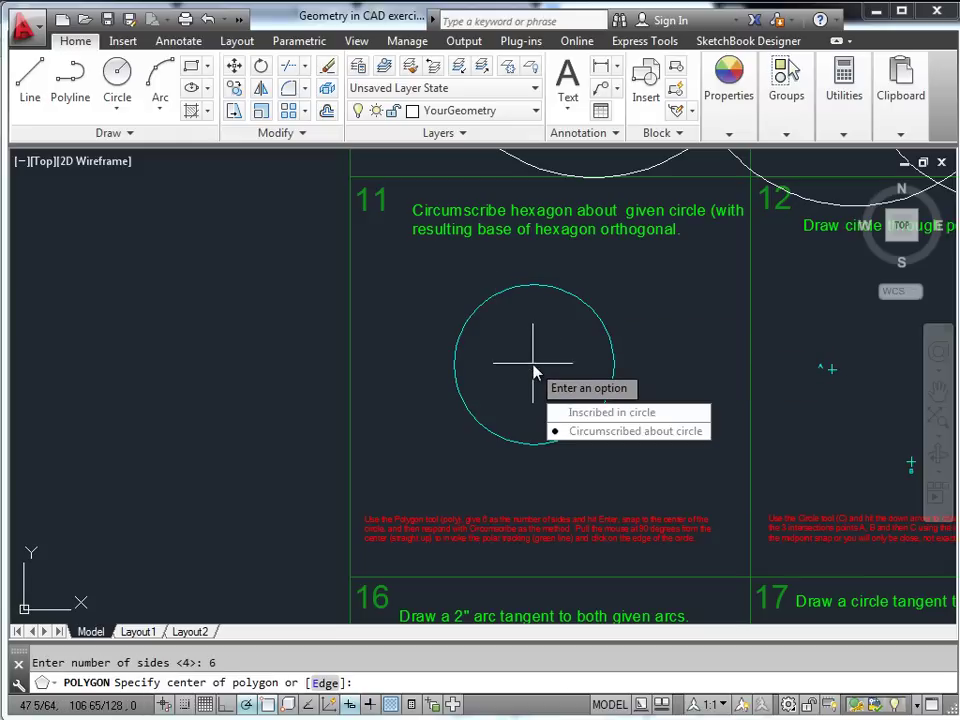
{"action": "left_click", "coordinate": [594, 432]}
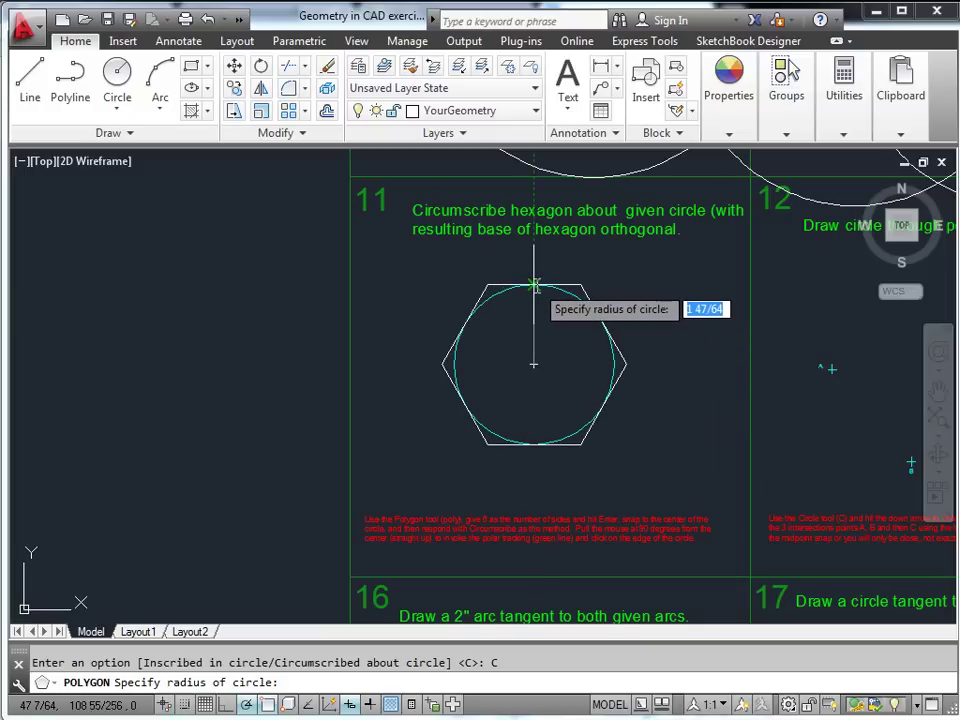
{"action": "left_click", "coordinate": [535, 286]}
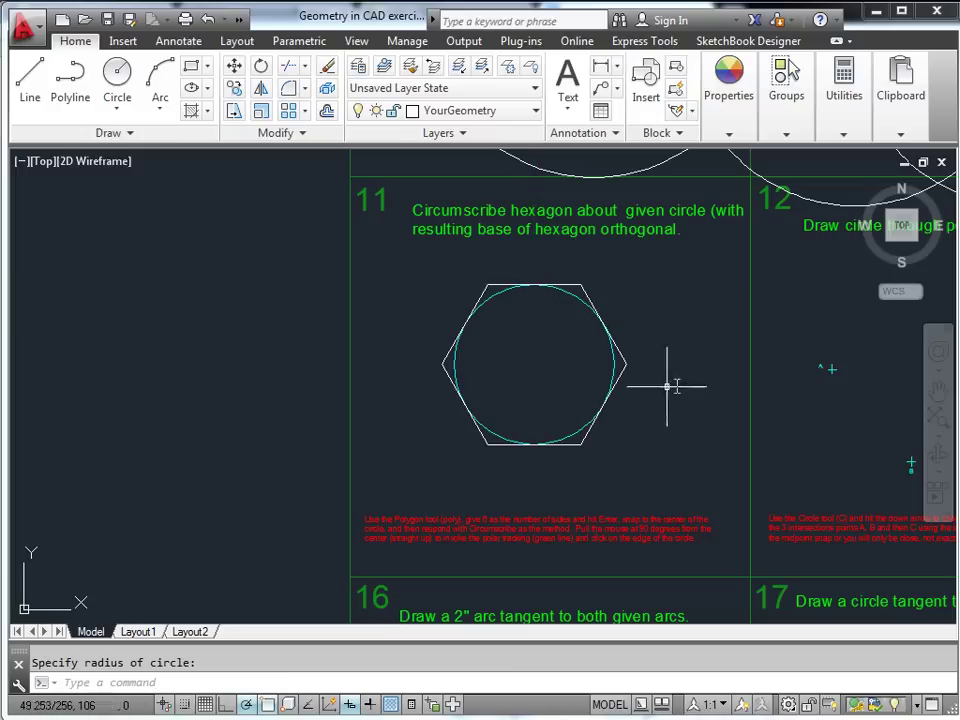
Draw a 3-point circle in exercise 12 through the cross intersections at points A, C and B.
{"action": "mouse_move", "coordinate": [686, 381]}
{"action": "middle_mouse_down"}
{"action": "mouse_move", "coordinate": [440, 389]}
{"action": "mouse_move", "coordinate": [489, 381]}
{"action": "middle_mouse_up"}
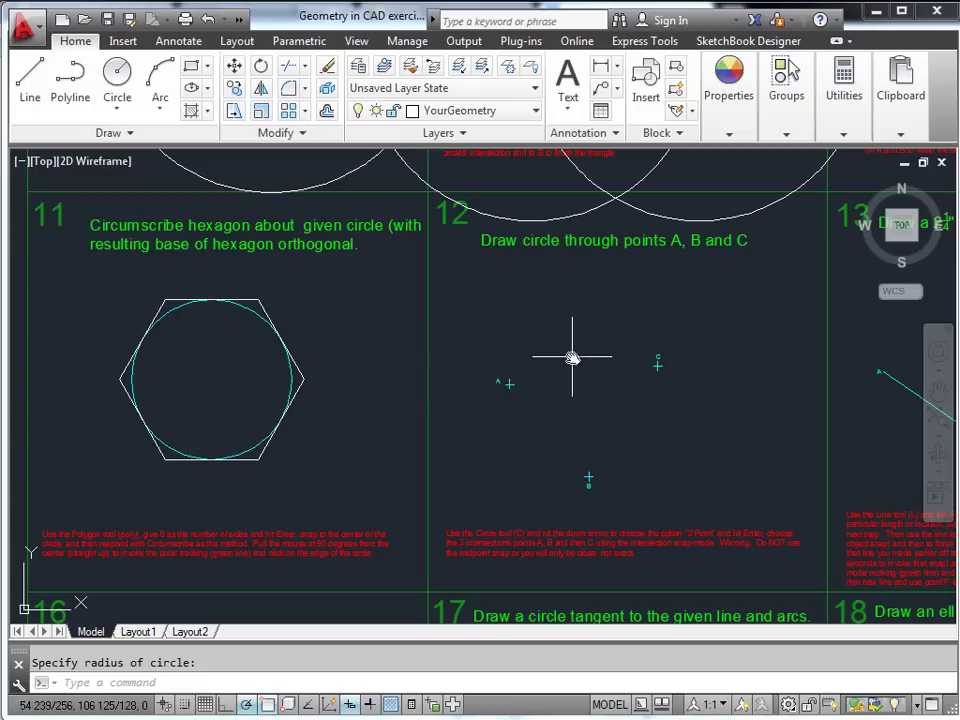
{"action": "scroll", "coordinate": [572, 358], "scroll_direction": "up", "scroll_amount": 3}
{"action": "mouse_move", "coordinate": [572, 358]}
{"action": "middle_mouse_down"}
{"action": "mouse_move", "coordinate": [583, 358]}
{"action": "mouse_move", "coordinate": [566, 363]}
{"action": "middle_mouse_up"}
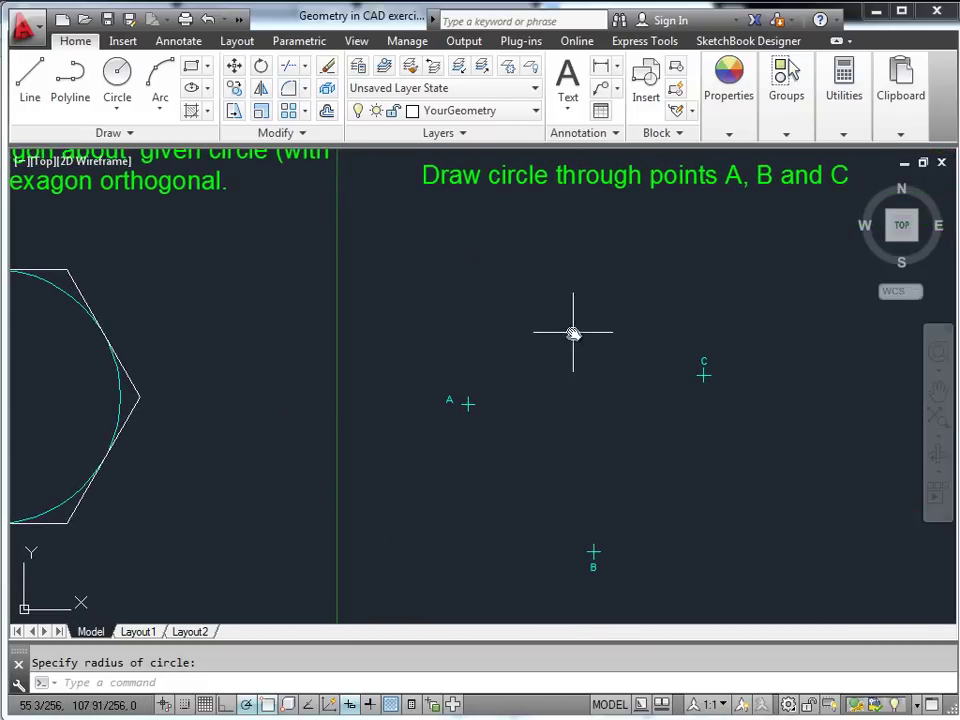
{"action": "type", "text": "c"}
{"action": "key", "text": "Return"}
{"action": "key", "text": "Down"}
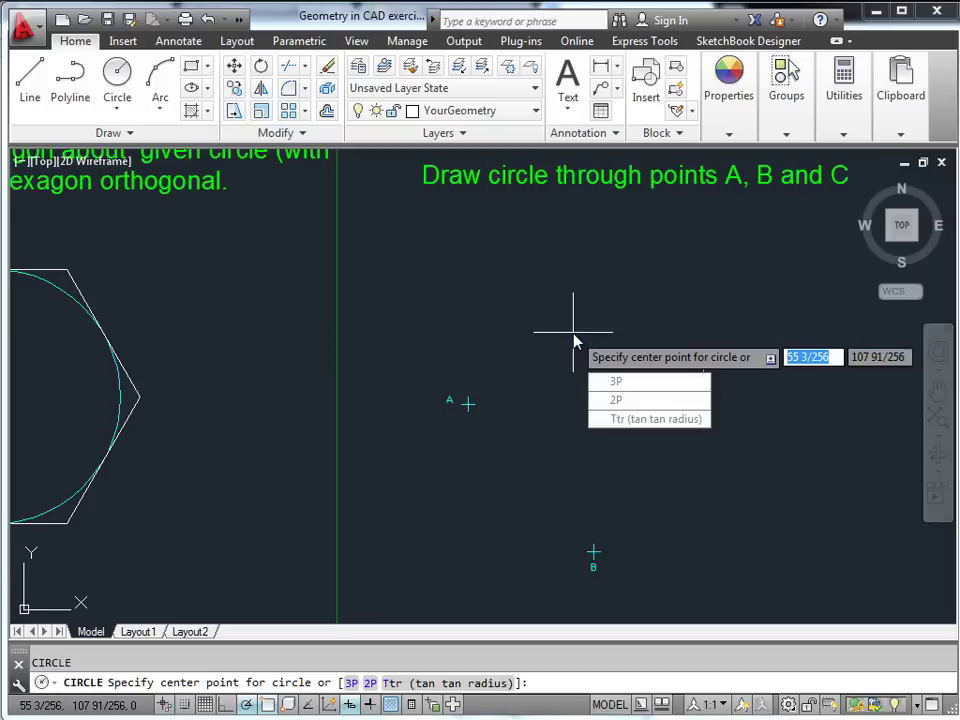
{"action": "key", "text": "Down"}
{"action": "key", "text": "Return"}
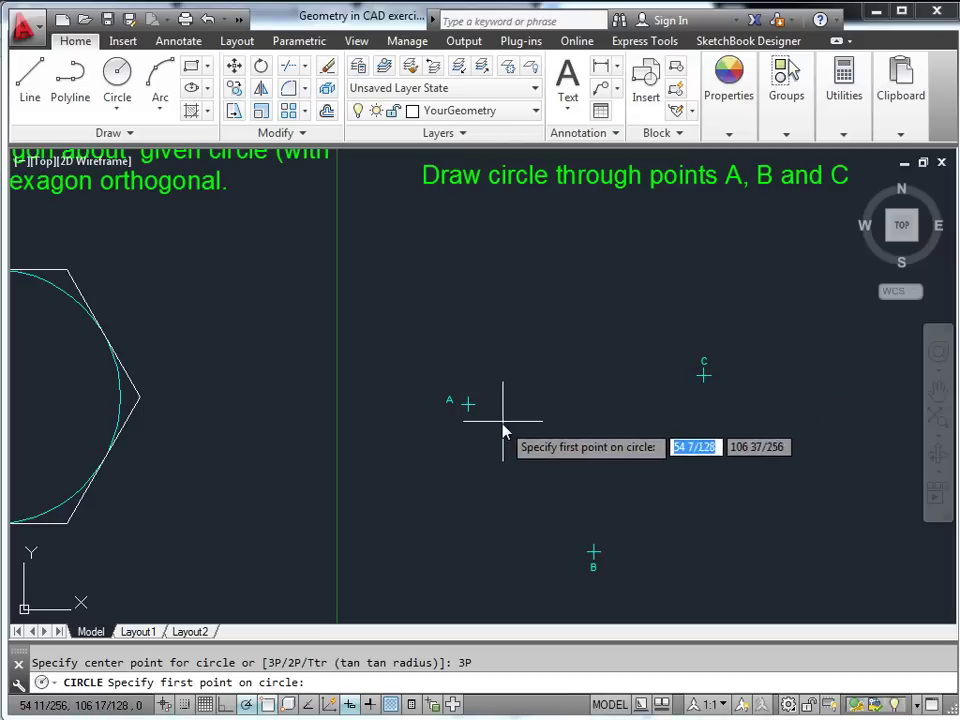
{"action": "scroll", "coordinate": [455, 392], "scroll_direction": "up", "scroll_amount": 6}
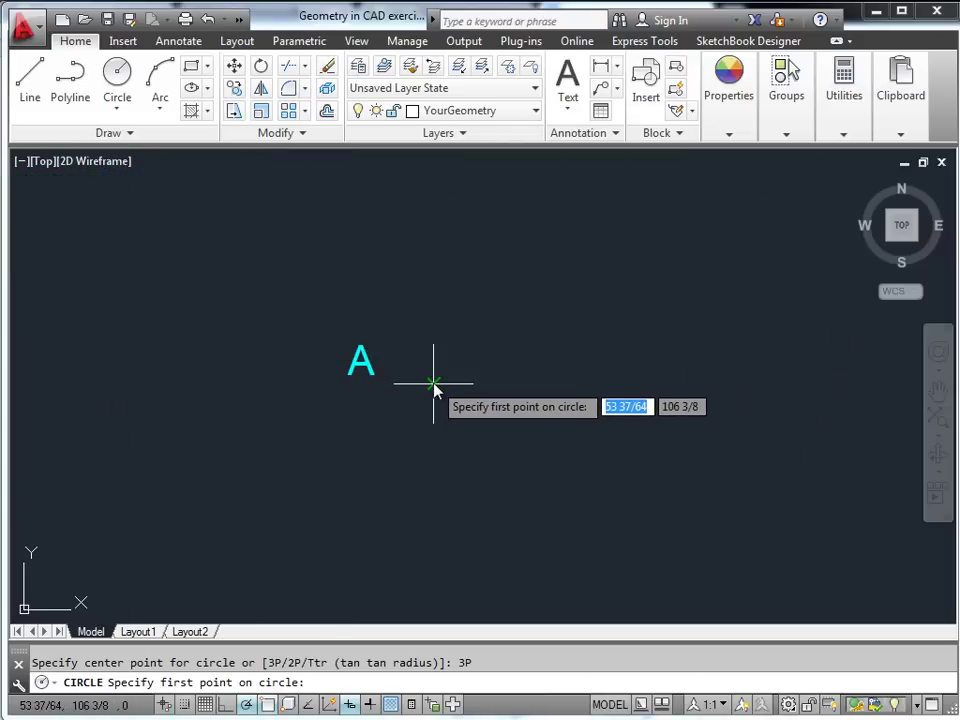
{"action": "left_click", "coordinate": [434, 384]}
{"action": "scroll", "coordinate": [640, 395], "scroll_direction": "down", "scroll_amount": 5}
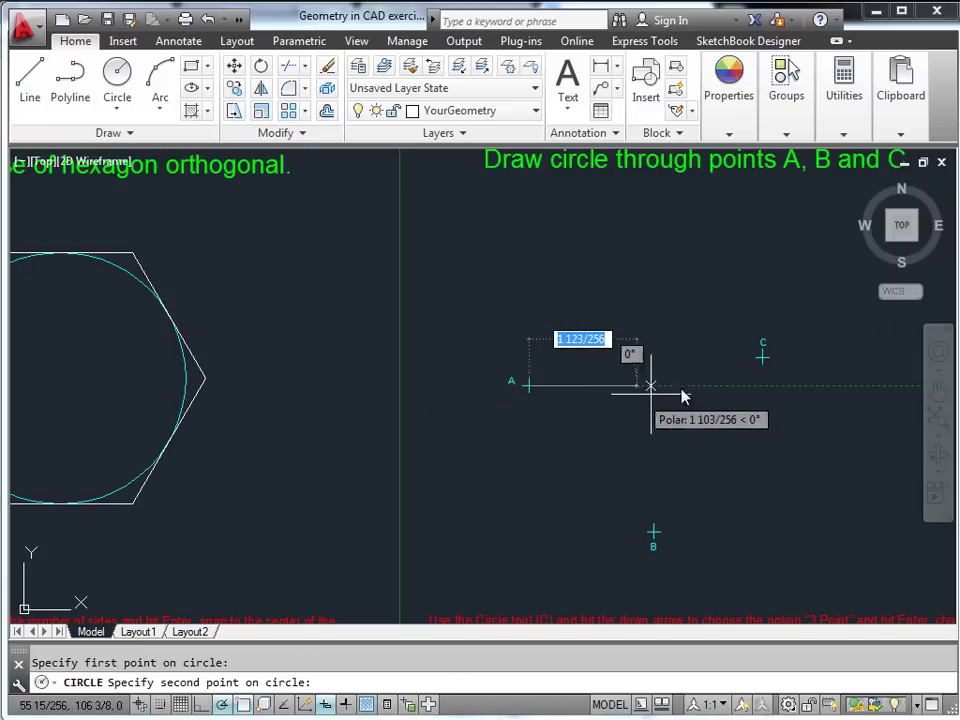
{"action": "scroll", "coordinate": [762, 370], "scroll_direction": "up", "scroll_amount": 4}
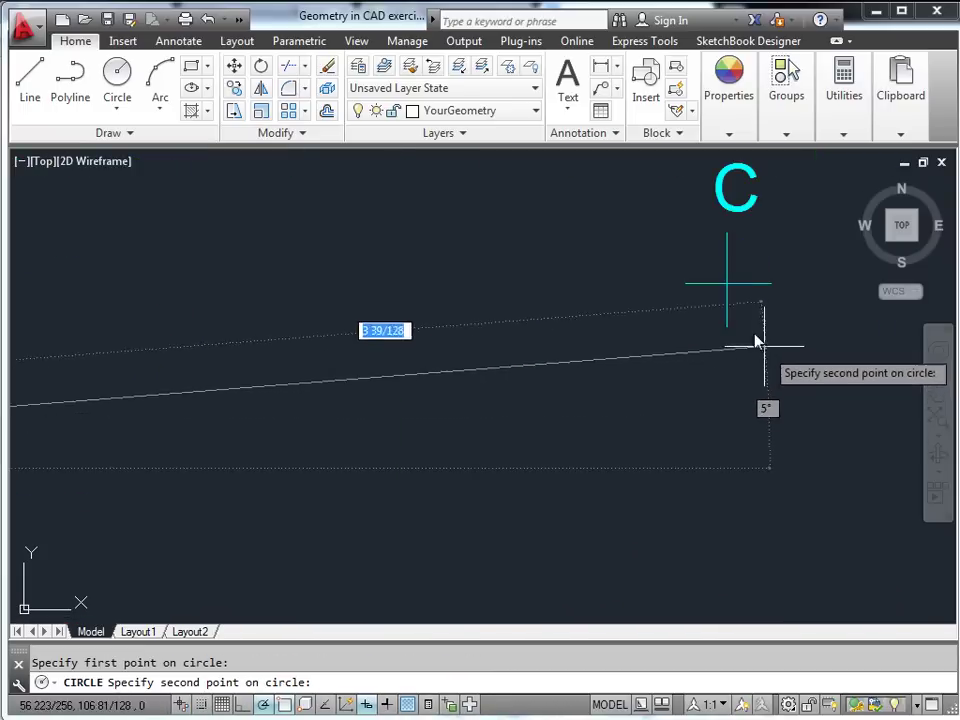
{"action": "left_click", "coordinate": [726, 288]}
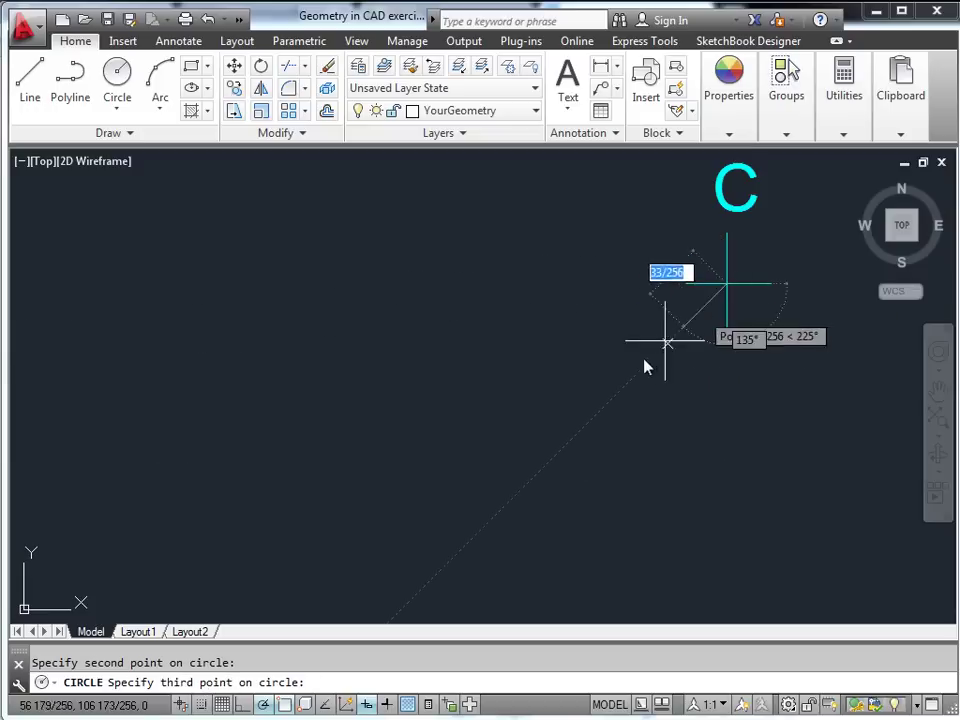
{"action": "scroll", "coordinate": [645, 364], "scroll_direction": "down", "scroll_amount": 3}
{"action": "scroll", "coordinate": [581, 470], "scroll_direction": "up", "scroll_amount": 4}
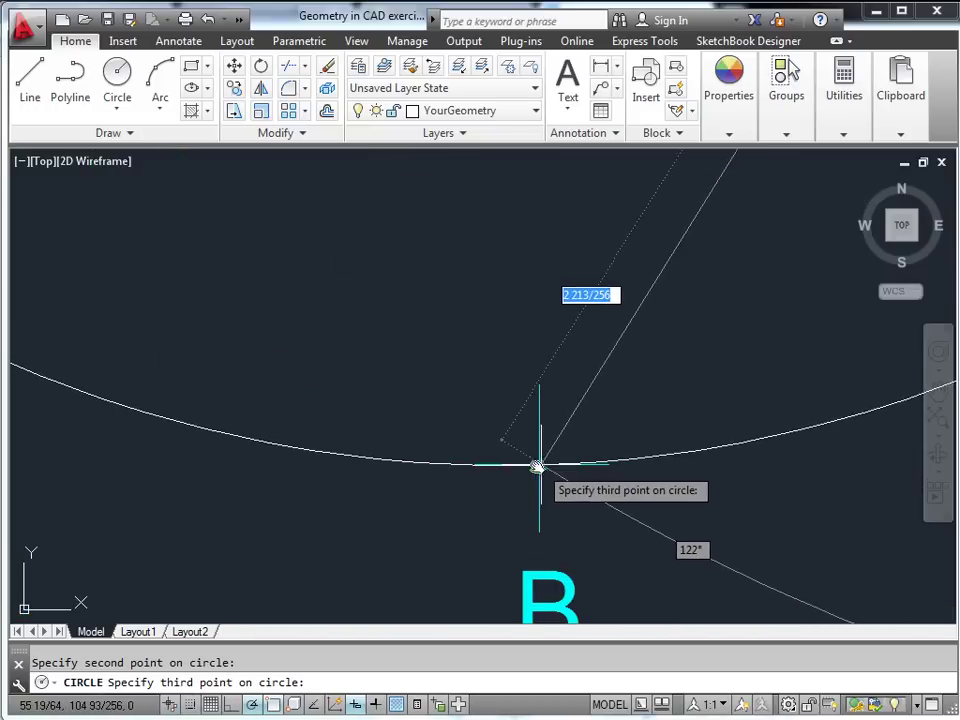
{"action": "left_click", "coordinate": [540, 464]}
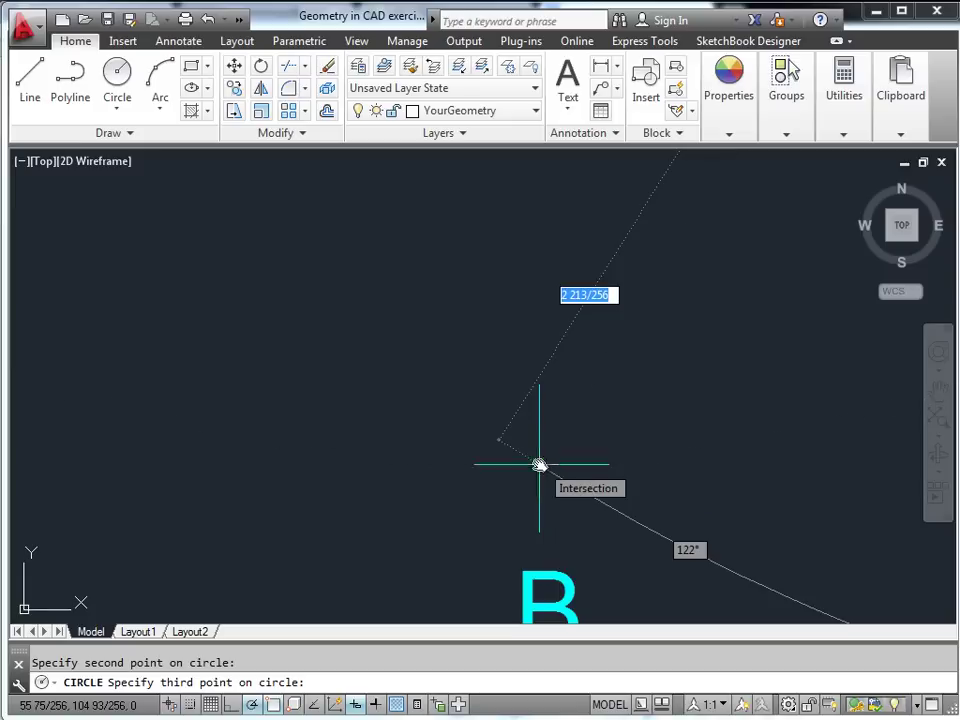
{"action": "scroll", "coordinate": [550, 420], "scroll_direction": "down", "scroll_amount": 5}
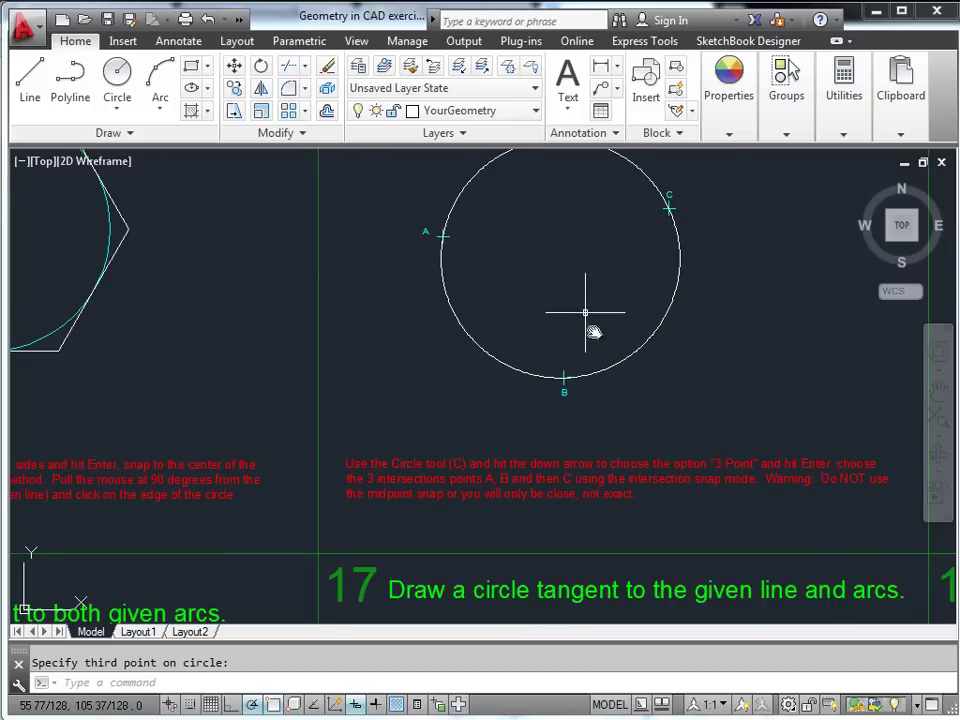
Draw a helper line of arbitrary length in exercise 13, perpendicular to line AB near end B and extending up past it.
{"action": "middle_click_drag", "start_coordinate": [585, 317], "coordinate": [574, 319]}
{"action": "middle_click_drag", "start_coordinate": [789, 377], "coordinate": [339, 399]}
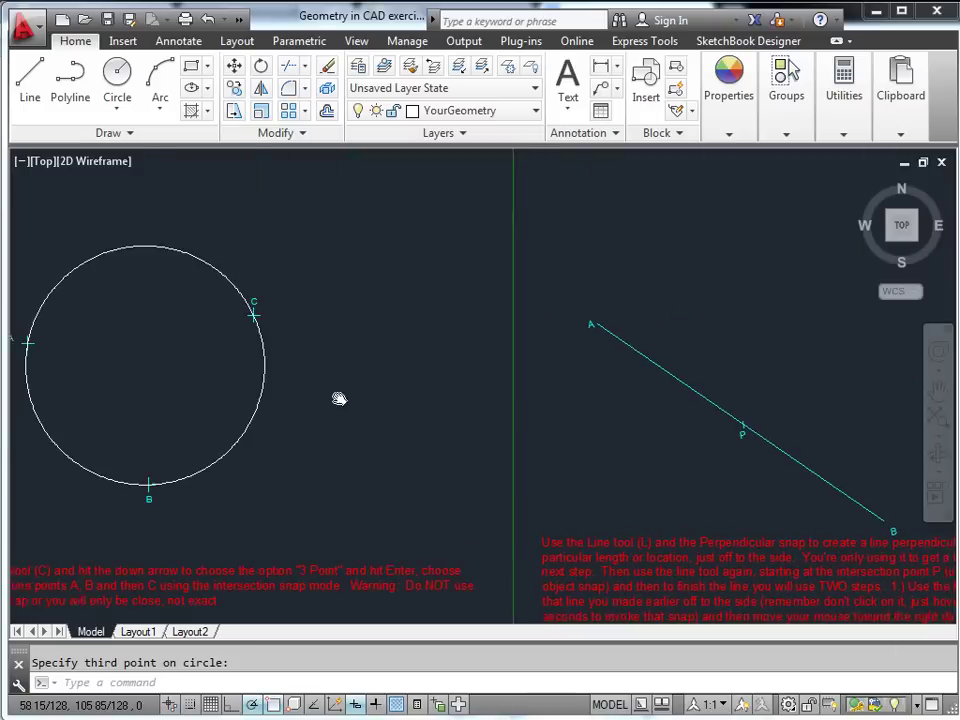
{"action": "mouse_move", "coordinate": [724, 377]}
{"action": "middle_mouse_down"}
{"action": "mouse_move", "coordinate": [475, 397]}
{"action": "mouse_move", "coordinate": [529, 424]}
{"action": "middle_mouse_up"}
{"action": "scroll", "coordinate": [600, 345], "scroll_direction": "down", "scroll_amount": 2}
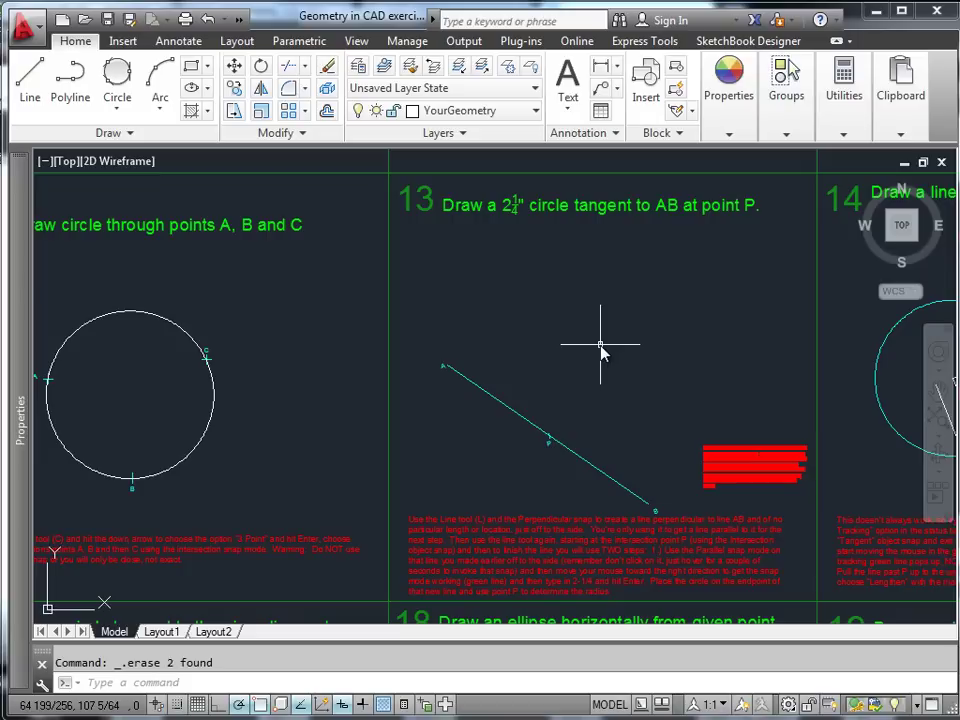
{"action": "type", "text": "l"}
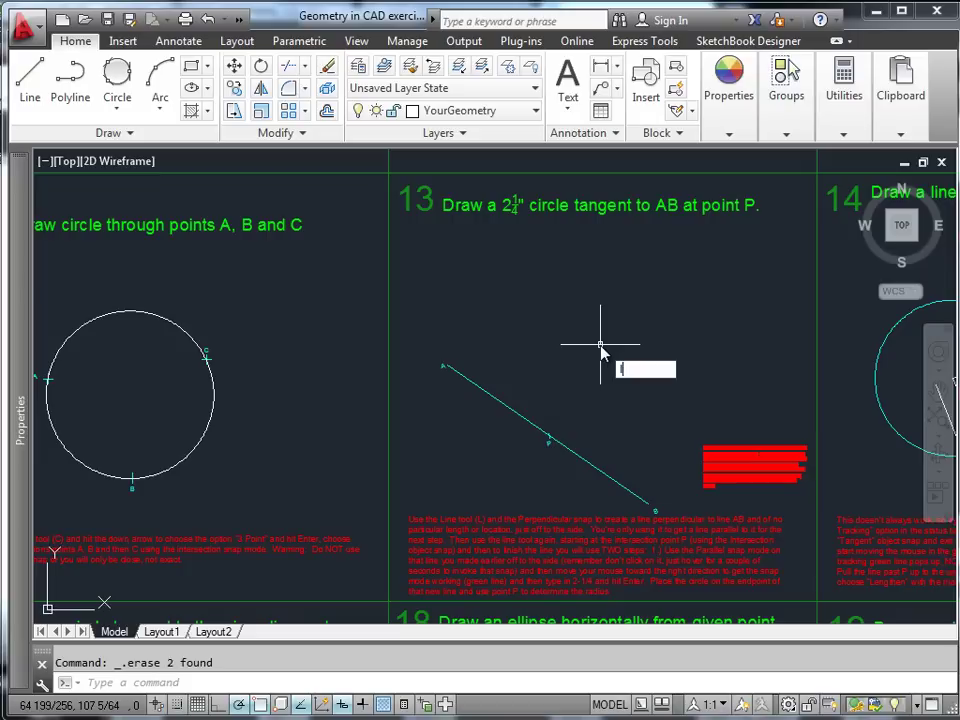
{"action": "key", "text": "Return"}
{"action": "right_click", "coordinate": [617, 390], "text": "shift"}
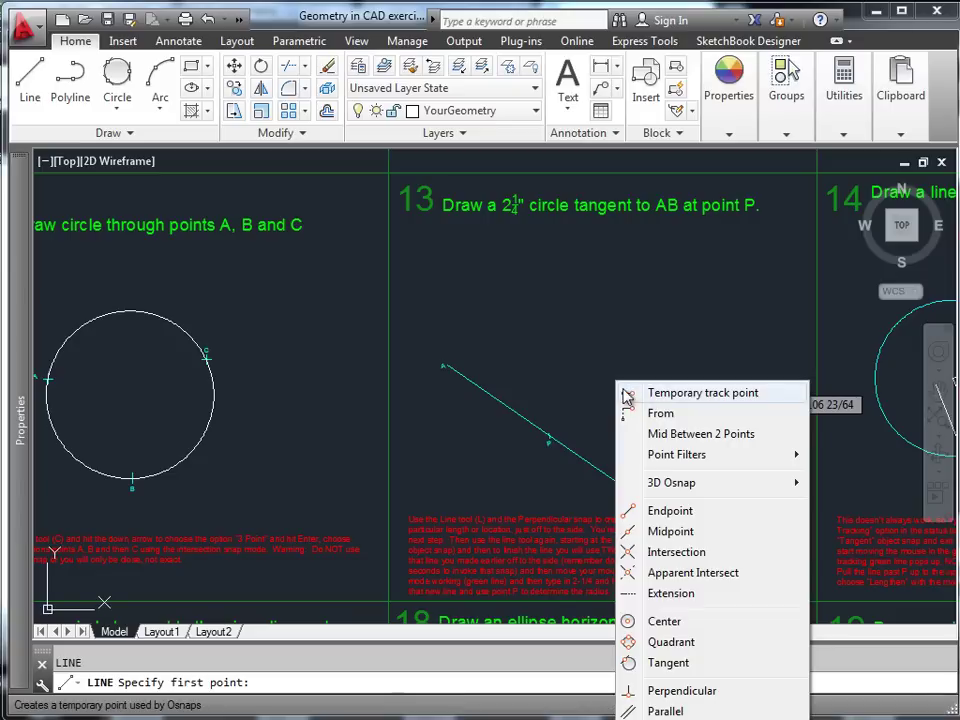
{"action": "left_click", "coordinate": [643, 690]}
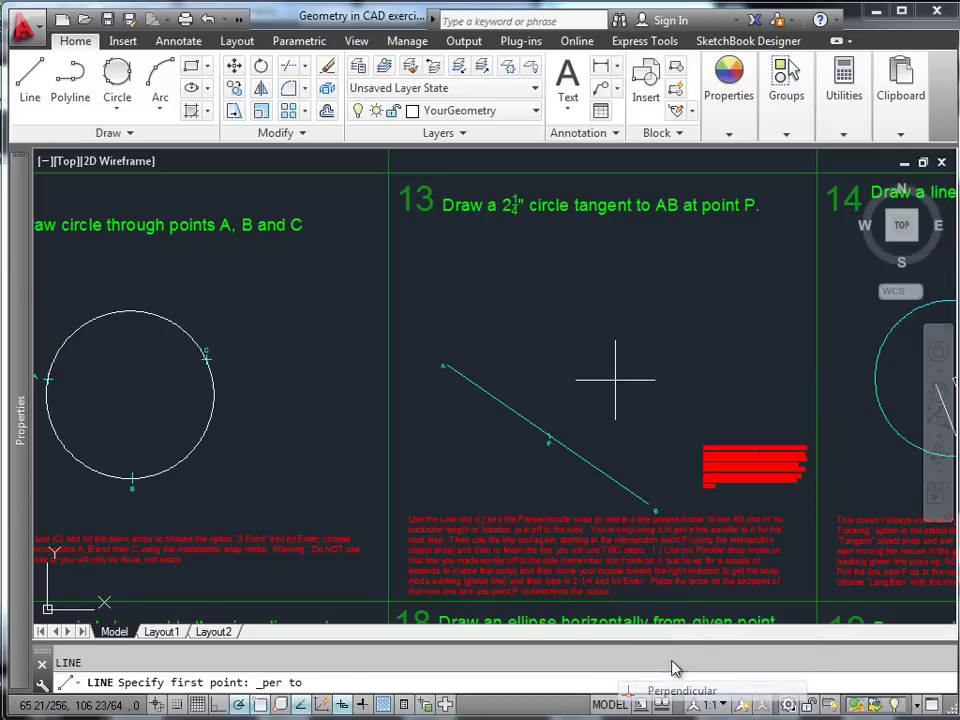
{"action": "left_click", "coordinate": [620, 490]}
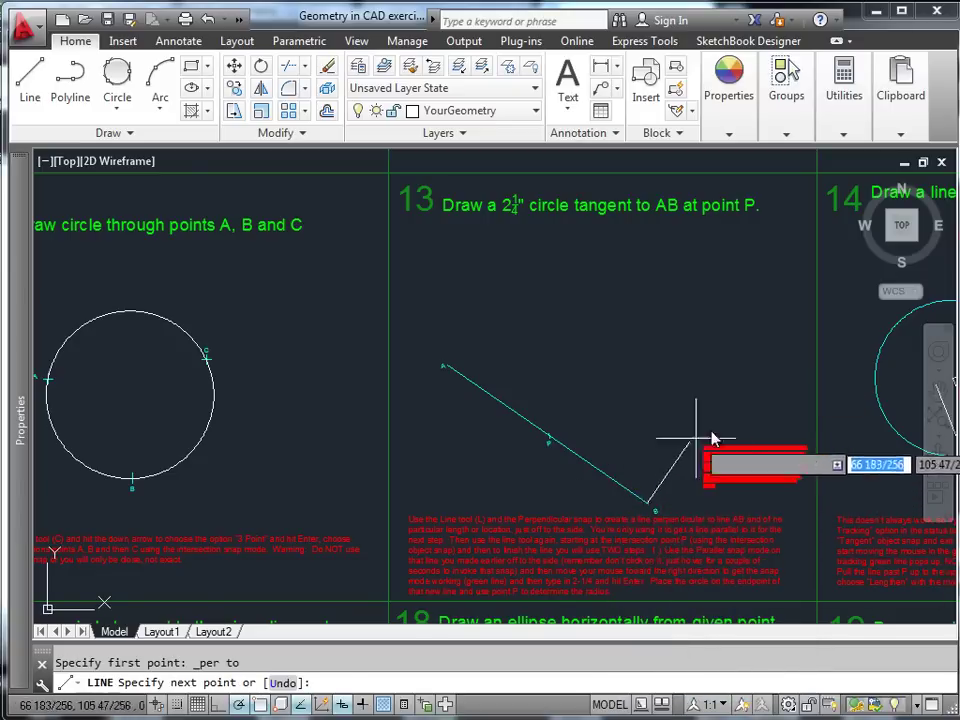
{"action": "left_click", "coordinate": [781, 310]}
{"action": "key", "text": "Escape"}
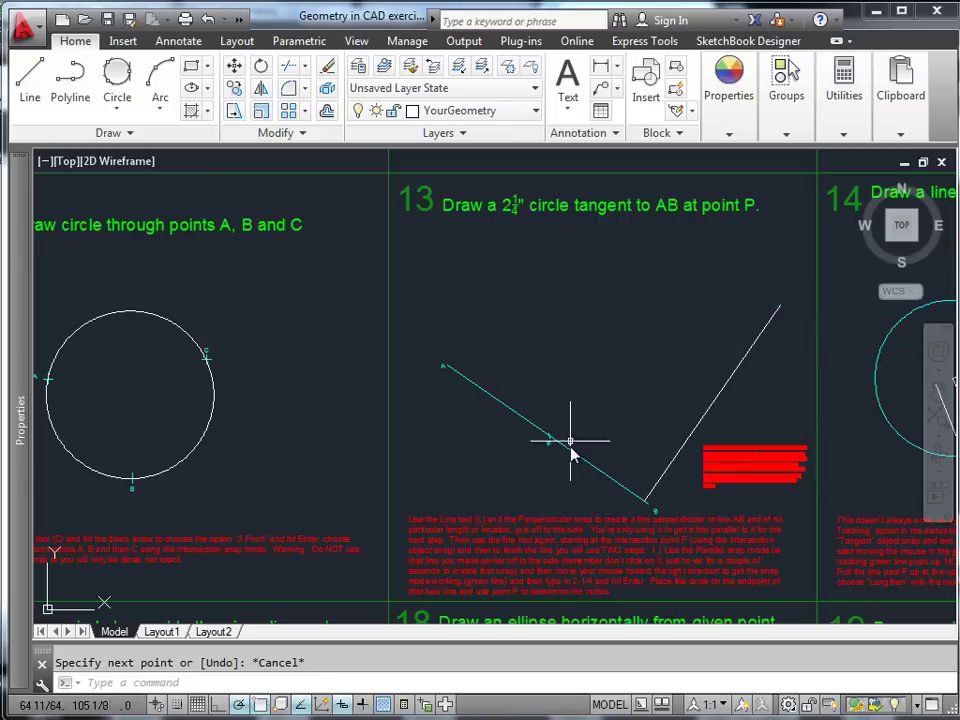
Draw a 2-1/4 line upward from the intersection at point P, using the Parallel snap to follow the perpendicular helper line.
{"action": "type", "text": "l"}
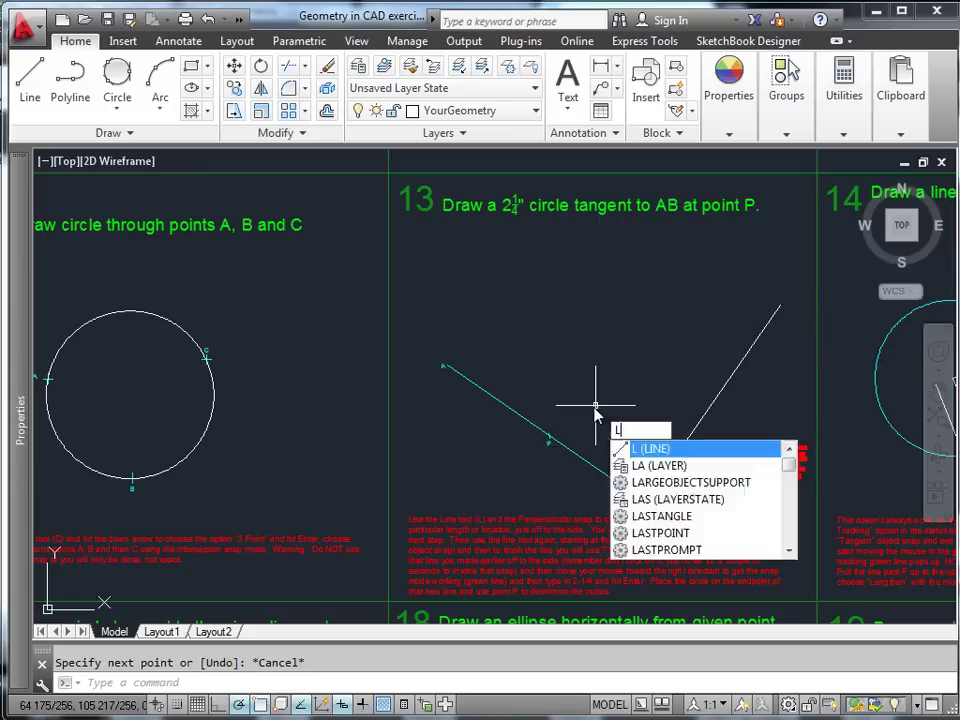
{"action": "key", "text": "Return"}
{"action": "right_click", "coordinate": [625, 393], "text": "shift"}
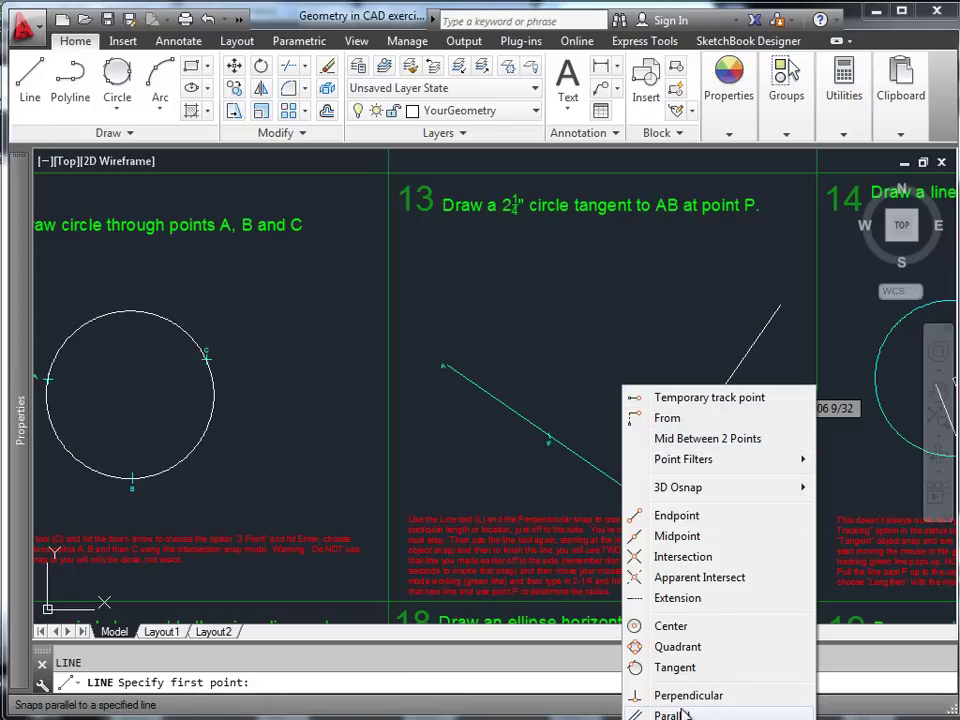
{"action": "left_click", "coordinate": [683, 556]}
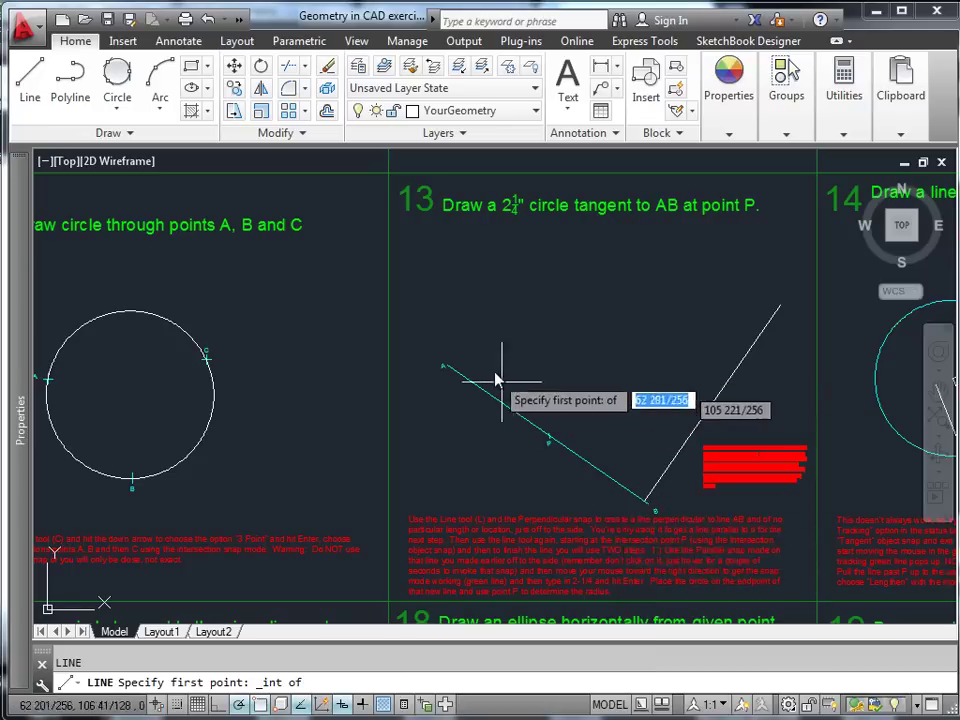
{"action": "scroll", "coordinate": [497, 377], "scroll_direction": "up", "scroll_amount": 5}
{"action": "middle_click_drag", "start_coordinate": [521, 396], "coordinate": [539, 207]}
{"action": "scroll", "coordinate": [578, 332], "scroll_direction": "down", "scroll_amount": 3}
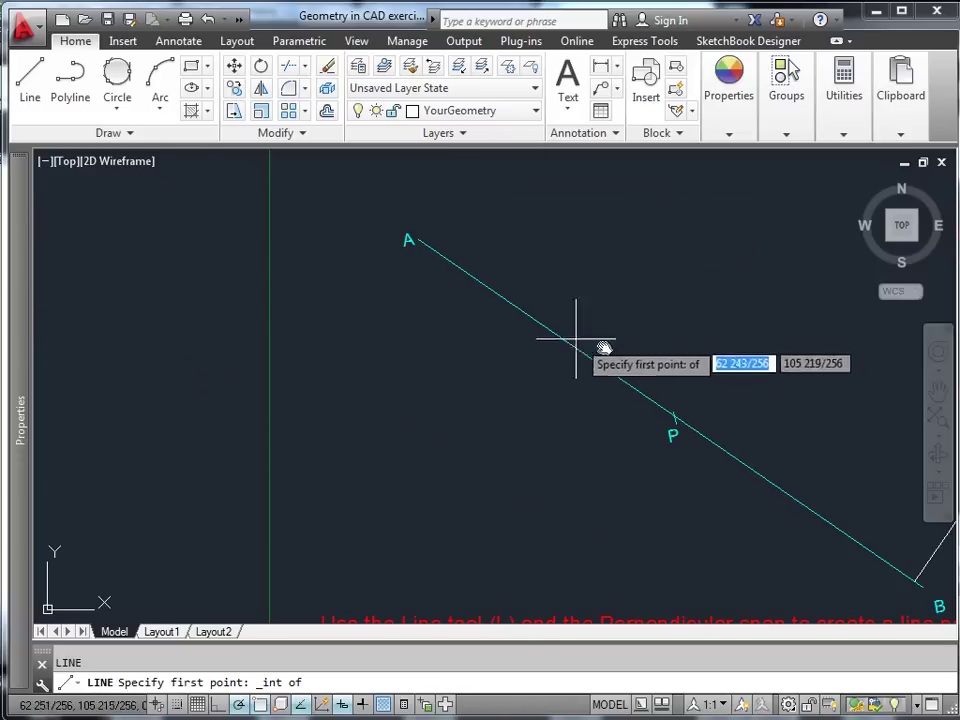
{"action": "mouse_move", "coordinate": [606, 347]}
{"action": "middle_mouse_down"}
{"action": "mouse_move", "coordinate": [619, 298]}
{"action": "mouse_move", "coordinate": [614, 312]}
{"action": "middle_mouse_up"}
{"action": "scroll", "coordinate": [619, 298], "scroll_direction": "up", "scroll_amount": 4}
{"action": "scroll", "coordinate": [614, 312], "scroll_direction": "up", "scroll_amount": 3}
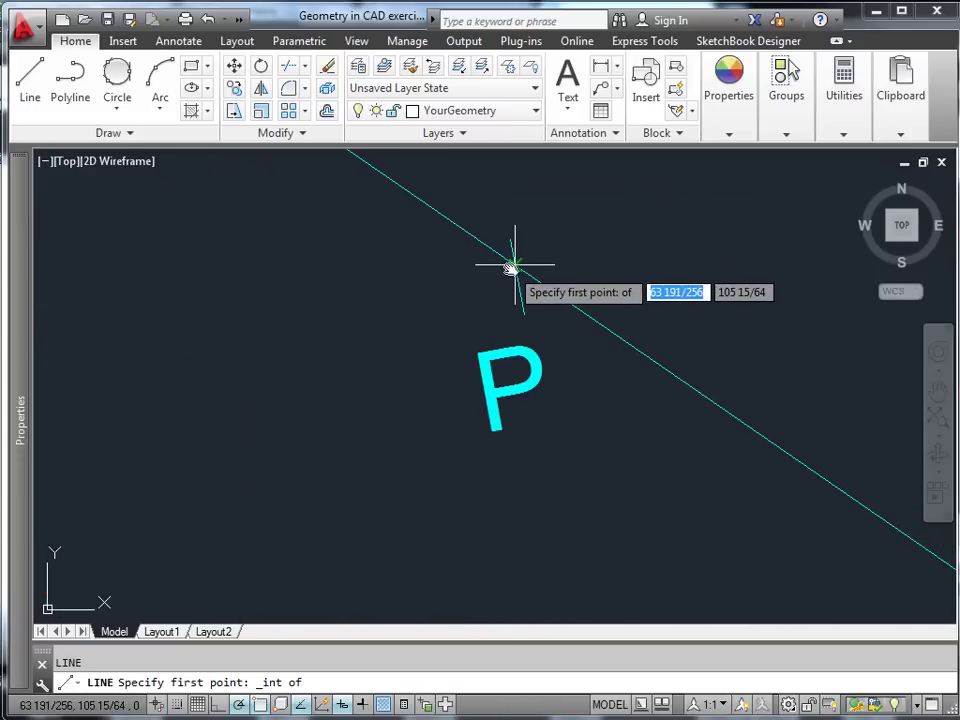
{"action": "left_click", "coordinate": [512, 266]}
{"action": "scroll", "coordinate": [600, 275], "scroll_direction": "down", "scroll_amount": 6}
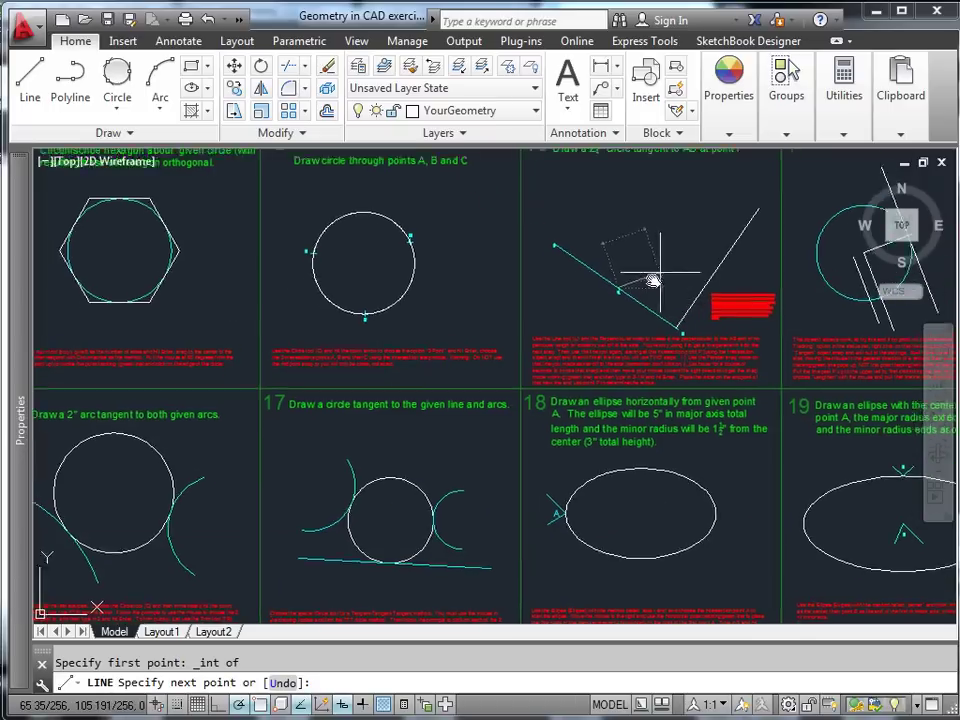
{"action": "middle_click_drag", "start_coordinate": [650, 275], "coordinate": [583, 369]}
{"action": "right_click", "coordinate": [588, 330], "text": "shift"}
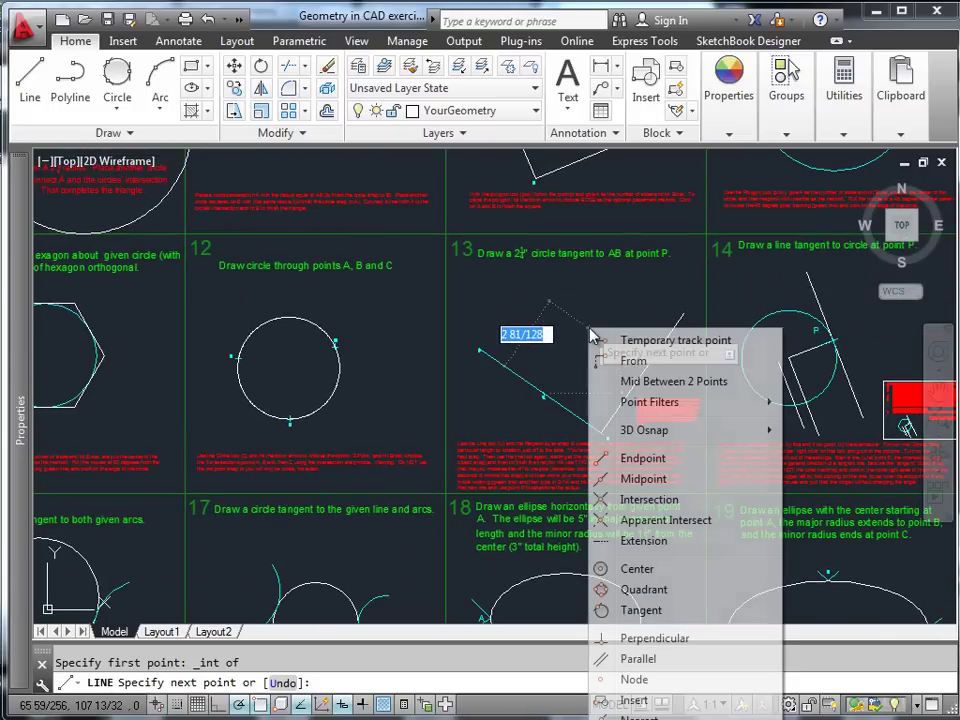
{"action": "left_click", "coordinate": [638, 659]}
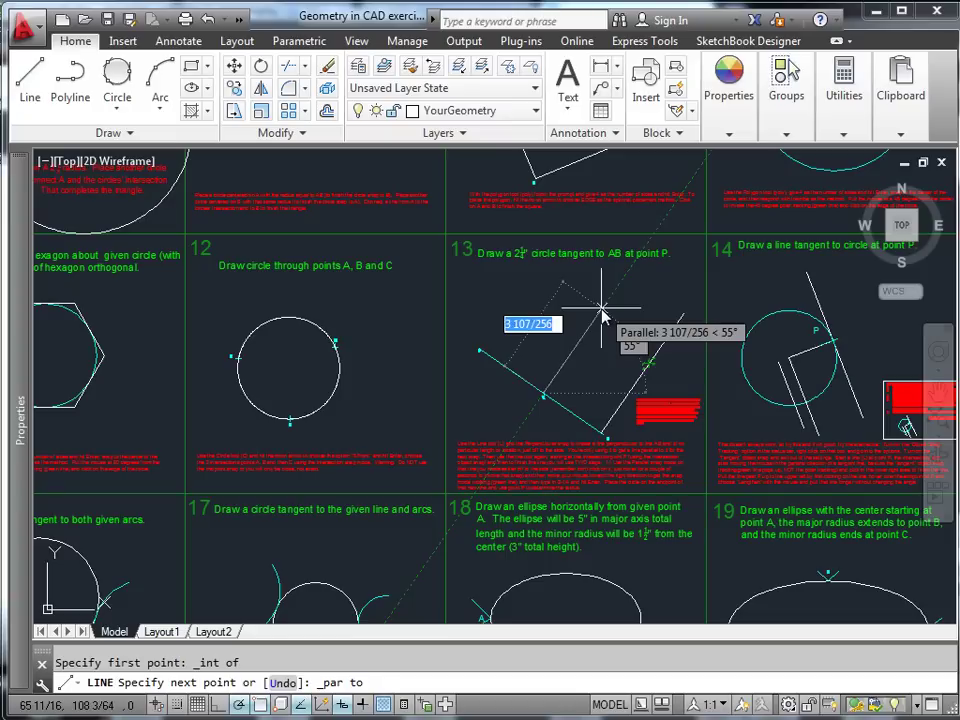
{"action": "type", "text": "2"}
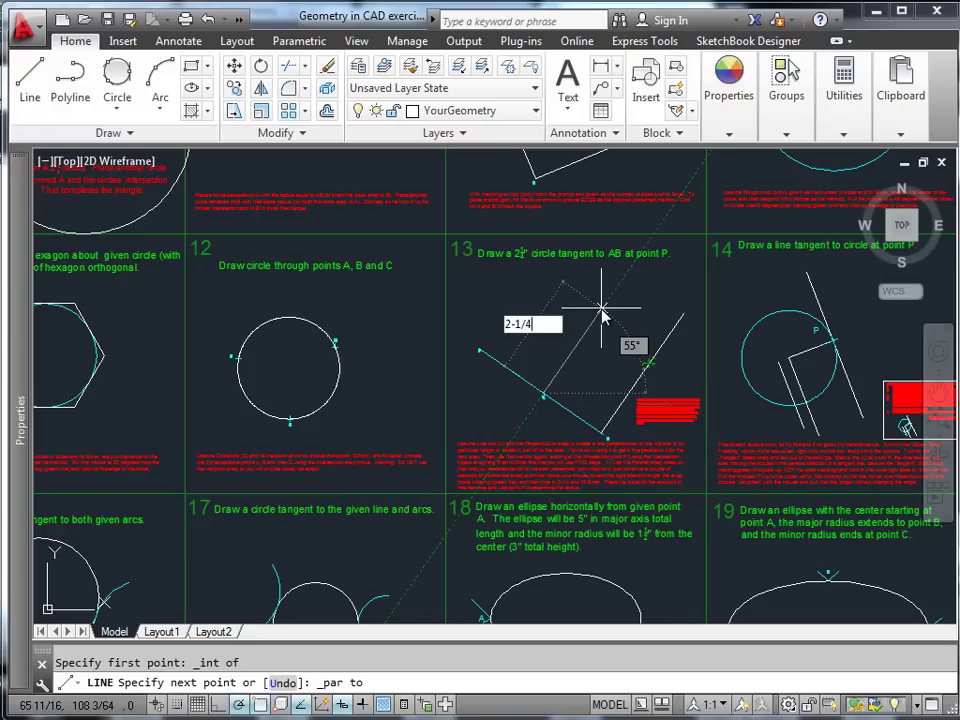
{"action": "type", "text": "-1/4"}
{"action": "key", "text": "Return"}
{"action": "scroll", "coordinate": [645, 345], "scroll_direction": "up", "scroll_amount": 2}
{"action": "key", "text": "Escape"}
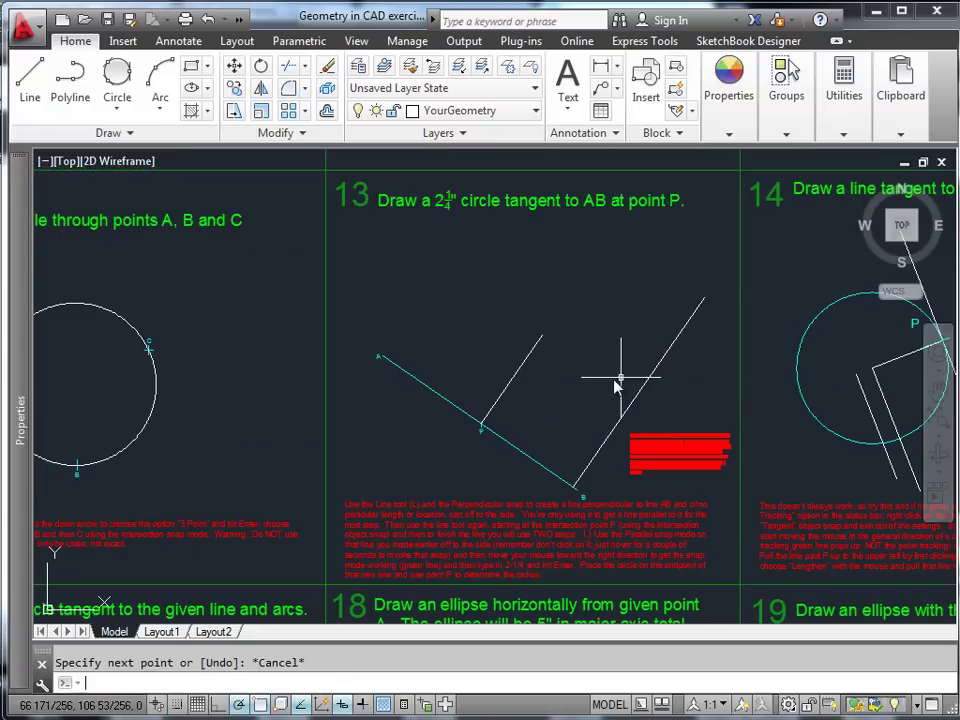
Draw a circle centered on the free upper end of the line from P, with its radius snapped to point P.
{"action": "mouse_move", "coordinate": [572, 392]}
{"action": "middle_mouse_down"}
{"action": "mouse_move", "coordinate": [621, 369]}
{"action": "mouse_move", "coordinate": [602, 378]}
{"action": "middle_mouse_up"}
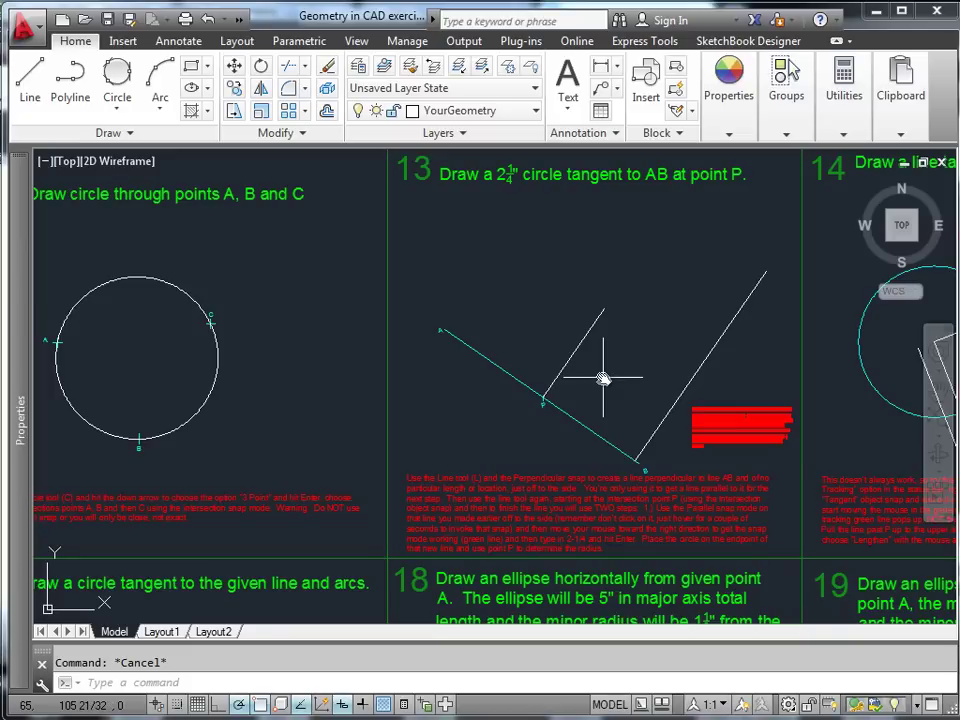
{"action": "type", "text": "c"}
{"action": "key", "text": "Return"}
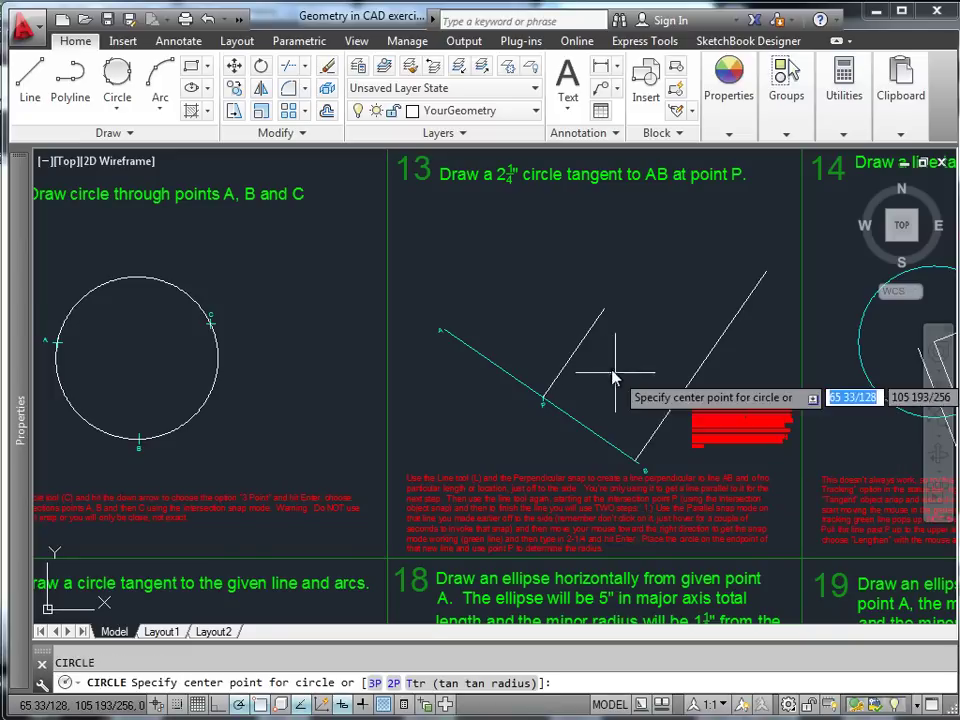
{"action": "left_click", "coordinate": [604, 312]}
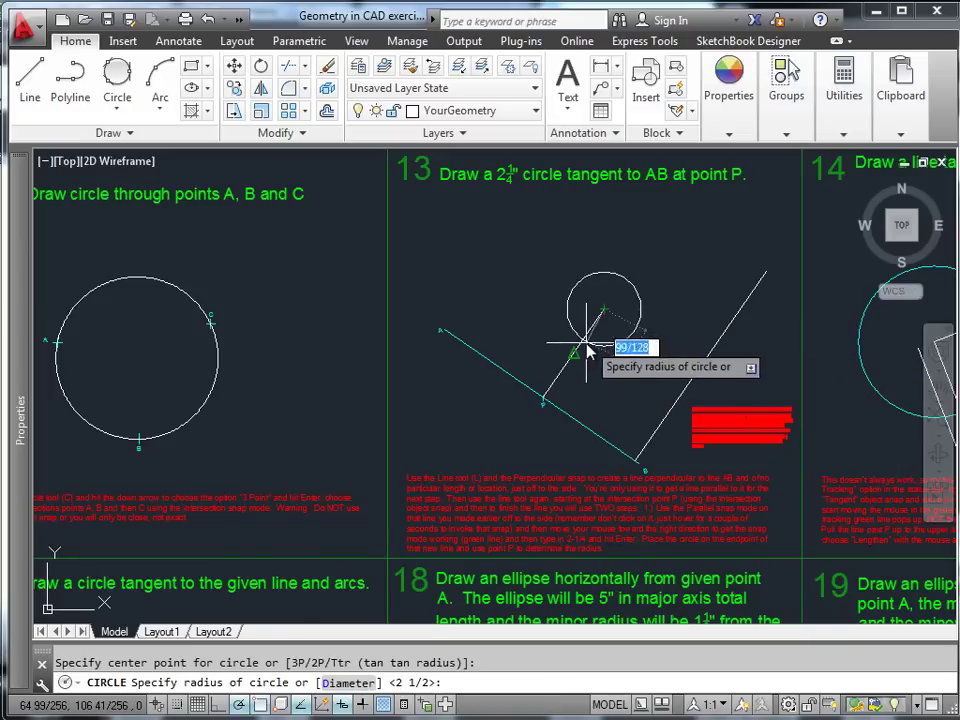
{"action": "scroll", "coordinate": [553, 397], "scroll_direction": "up", "scroll_amount": 8}
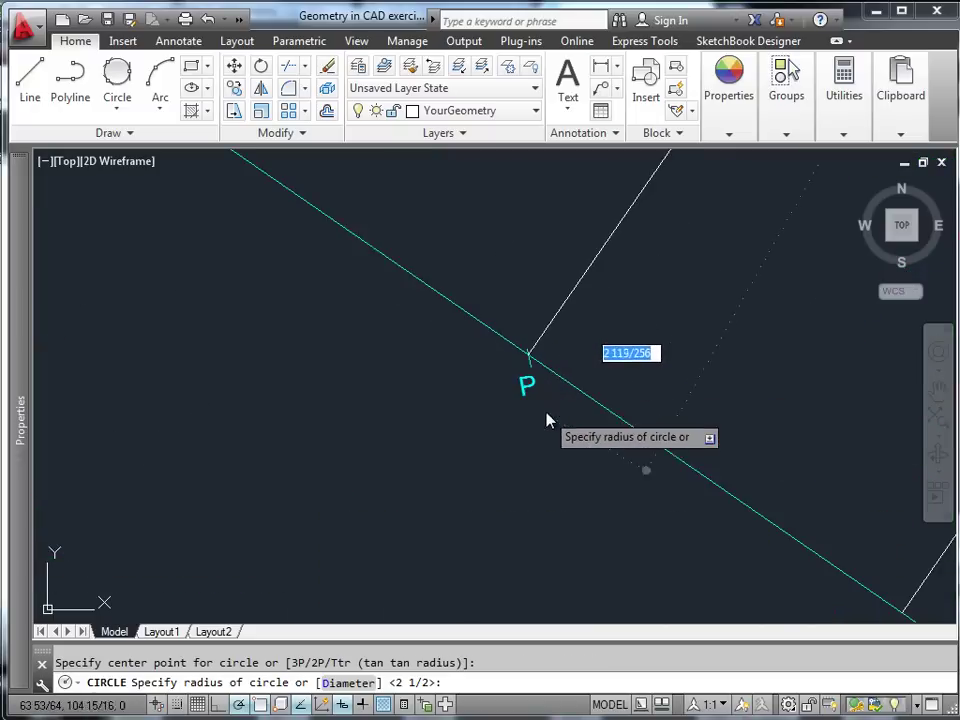
{"action": "left_click", "coordinate": [531, 357]}
{"action": "scroll", "coordinate": [585, 360], "scroll_direction": "down", "scroll_amount": 8}
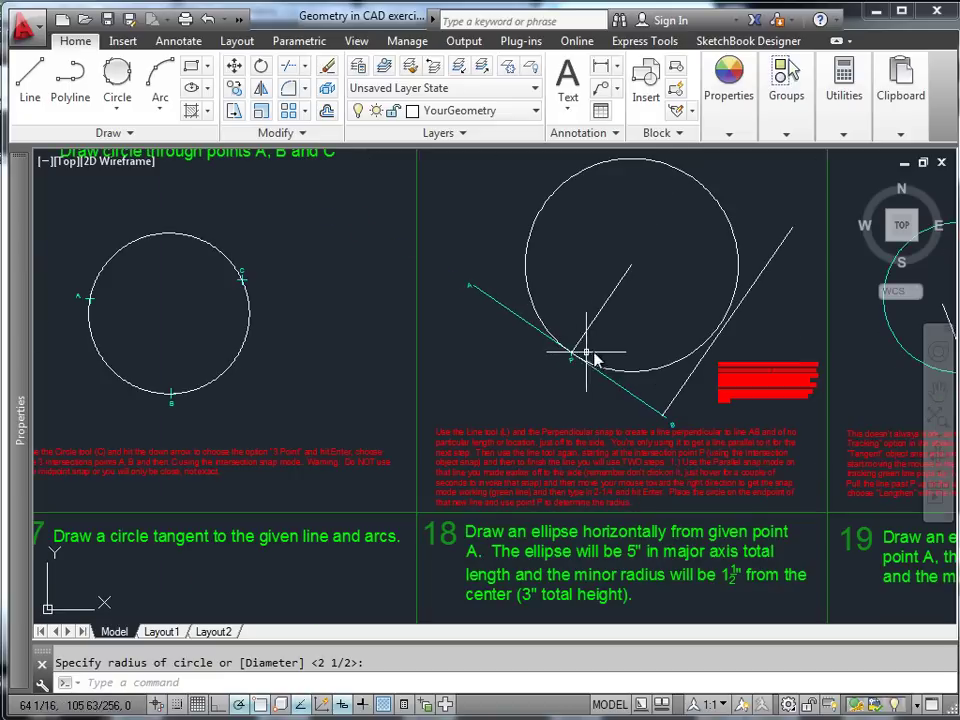
{"action": "mouse_move", "coordinate": [676, 320]}
{"action": "middle_mouse_down"}
{"action": "mouse_move", "coordinate": [642, 368]}
{"action": "mouse_move", "coordinate": [648, 375]}
{"action": "middle_mouse_up"}
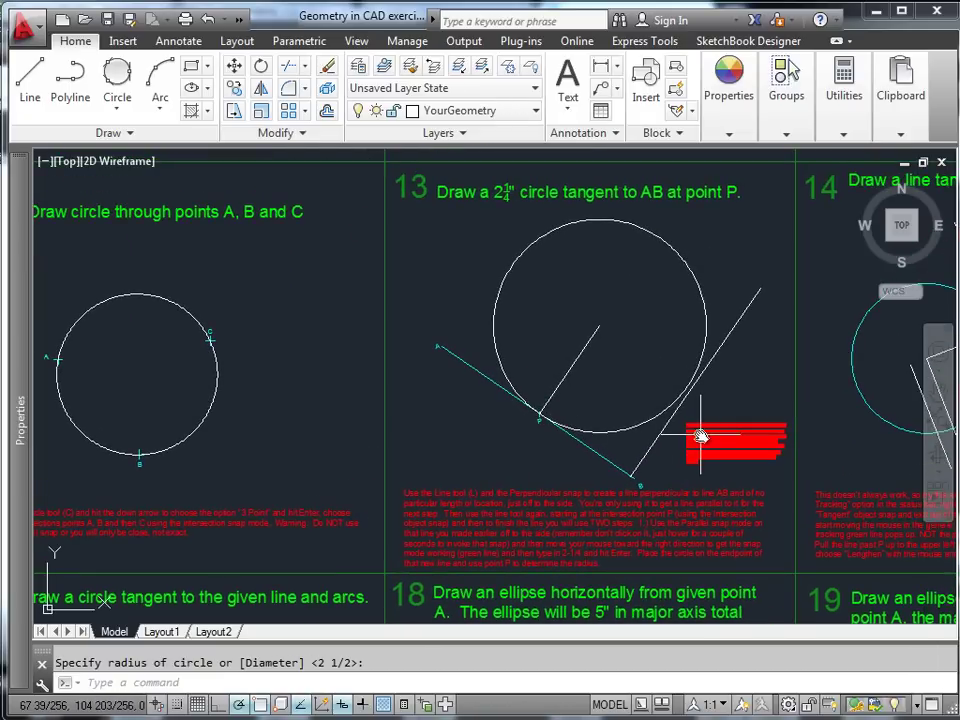
{"action": "scroll", "coordinate": [700, 437], "scroll_direction": "up", "scroll_amount": 6}
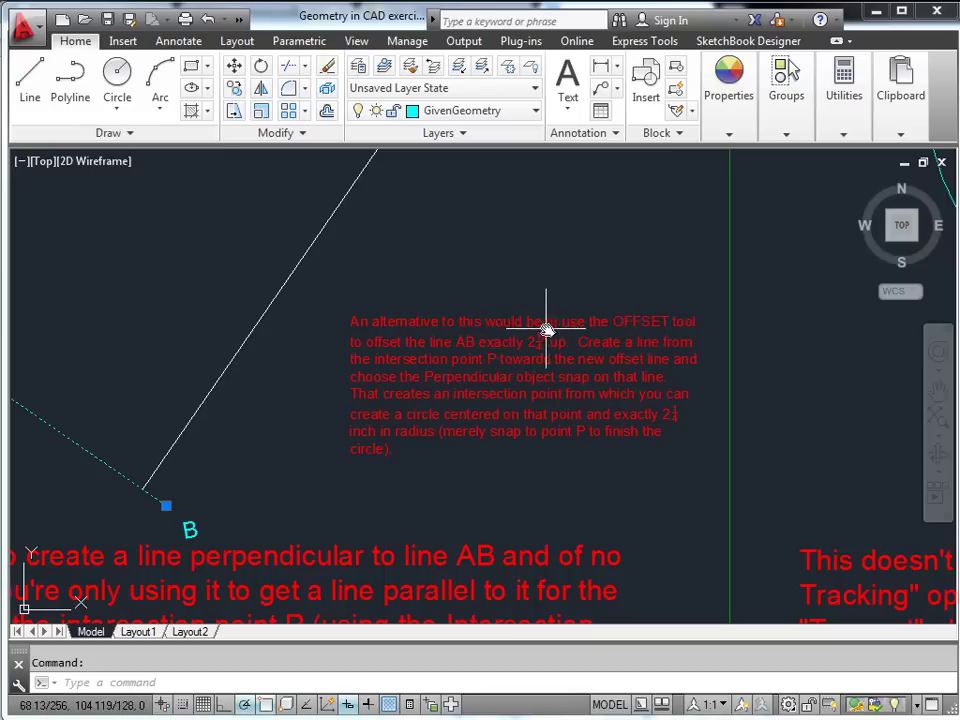
Offset line AB in exercise 13 by 2-1/4 toward its upper side.
{"action": "middle_click_drag", "start_coordinate": [295, 295], "coordinate": [537, 439]}
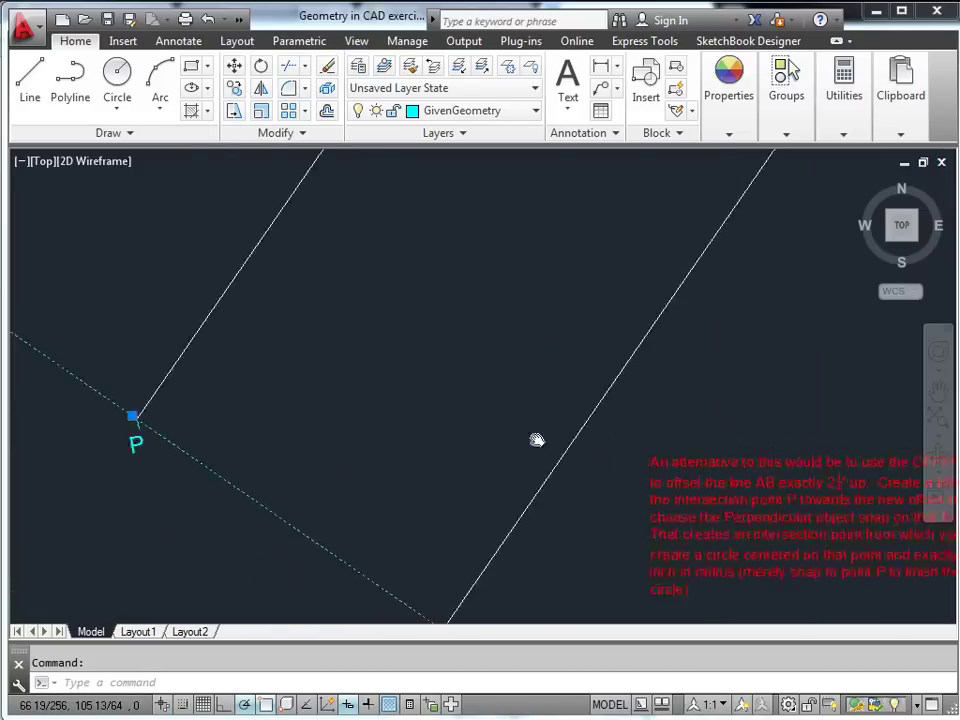
{"action": "key", "text": "Escape"}
{"action": "scroll", "coordinate": [550, 340], "scroll_direction": "up", "scroll_amount": 3}
{"action": "type", "text": "OFFSET"}
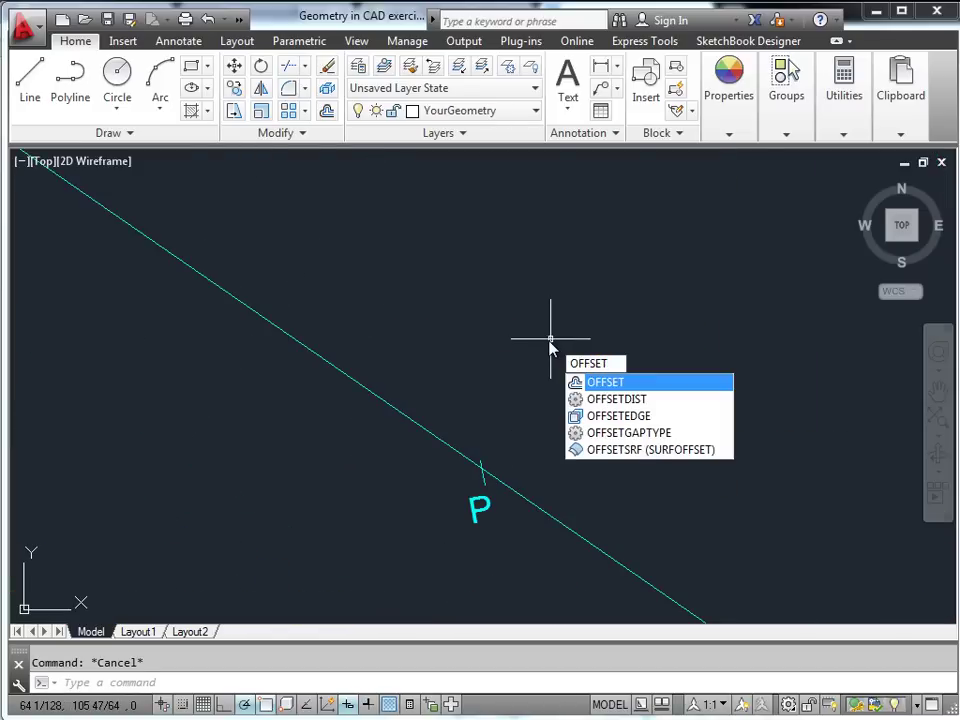
{"action": "key", "text": "Return"}
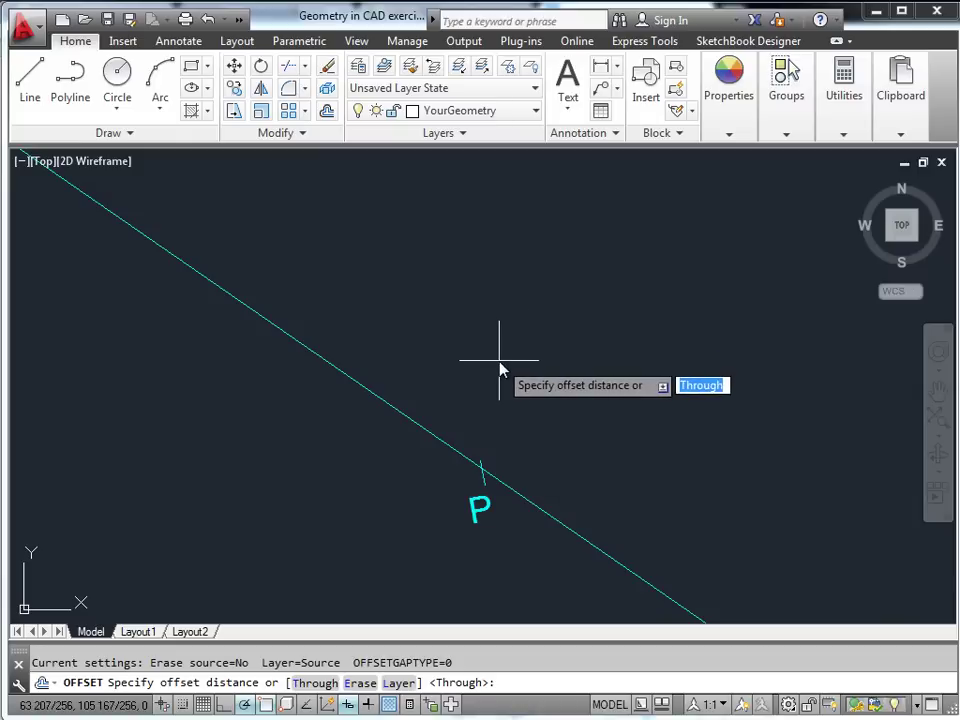
{"action": "scroll", "coordinate": [499, 362], "scroll_direction": "down", "scroll_amount": 4}
{"action": "middle_click_drag", "start_coordinate": [542, 343], "coordinate": [513, 367]}
{"action": "mouse_move", "coordinate": [540, 222]}
{"action": "middle_mouse_down"}
{"action": "mouse_move", "coordinate": [497, 274]}
{"action": "mouse_move", "coordinate": [506, 366]}
{"action": "middle_mouse_up"}
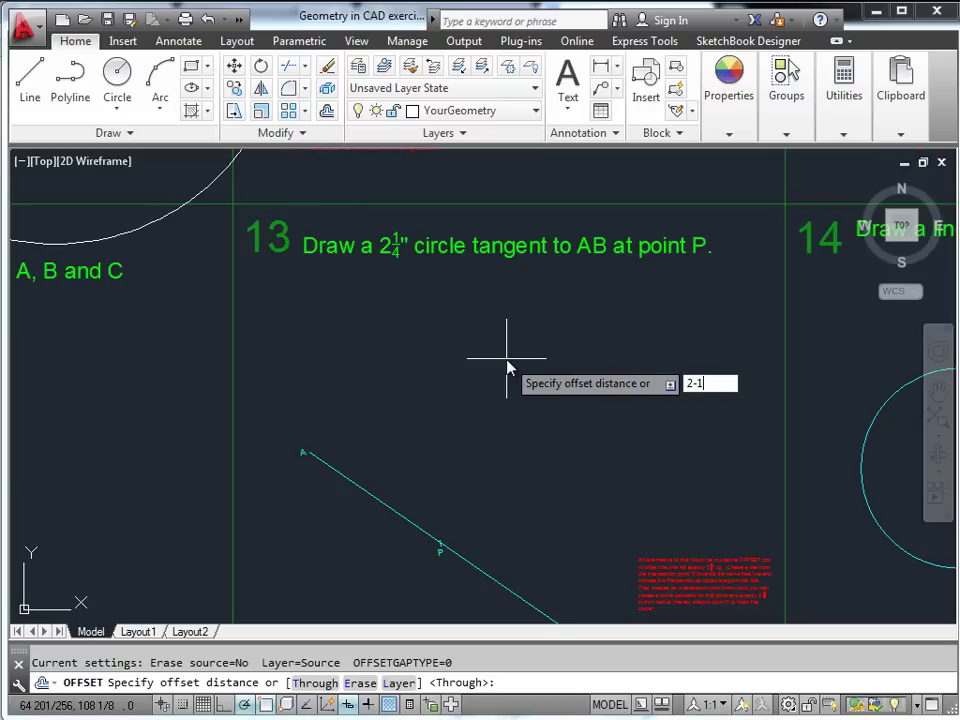
{"action": "type", "text": "2-1/4"}
{"action": "key", "text": "Return"}
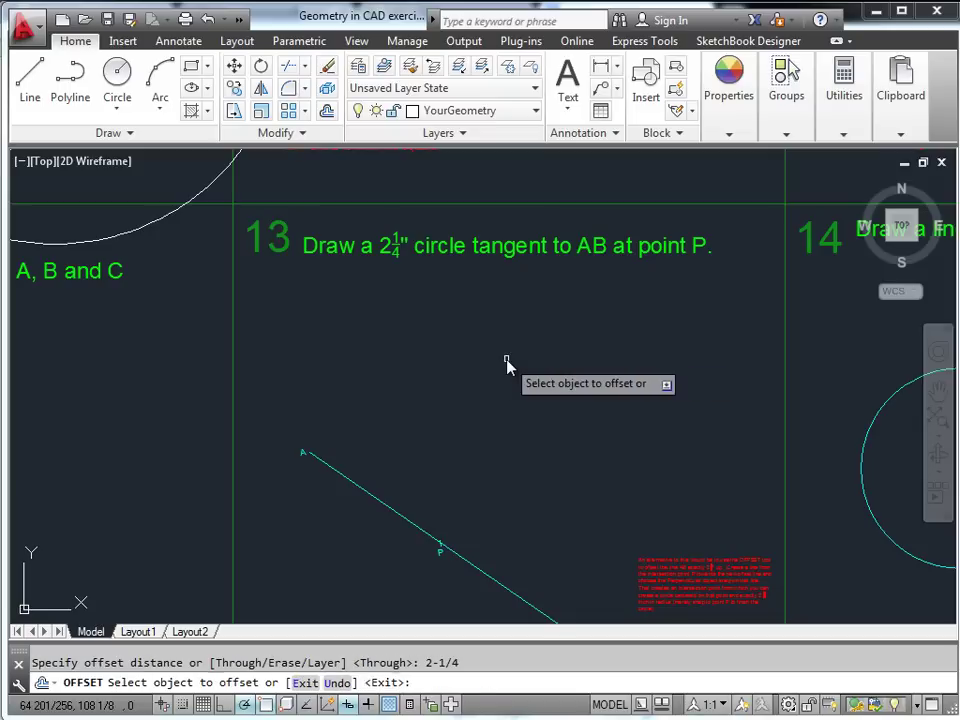
{"action": "left_click", "coordinate": [404, 520]}
{"action": "scroll", "coordinate": [404, 520], "scroll_direction": "up", "scroll_amount": 2}
{"action": "left_click", "coordinate": [528, 410]}
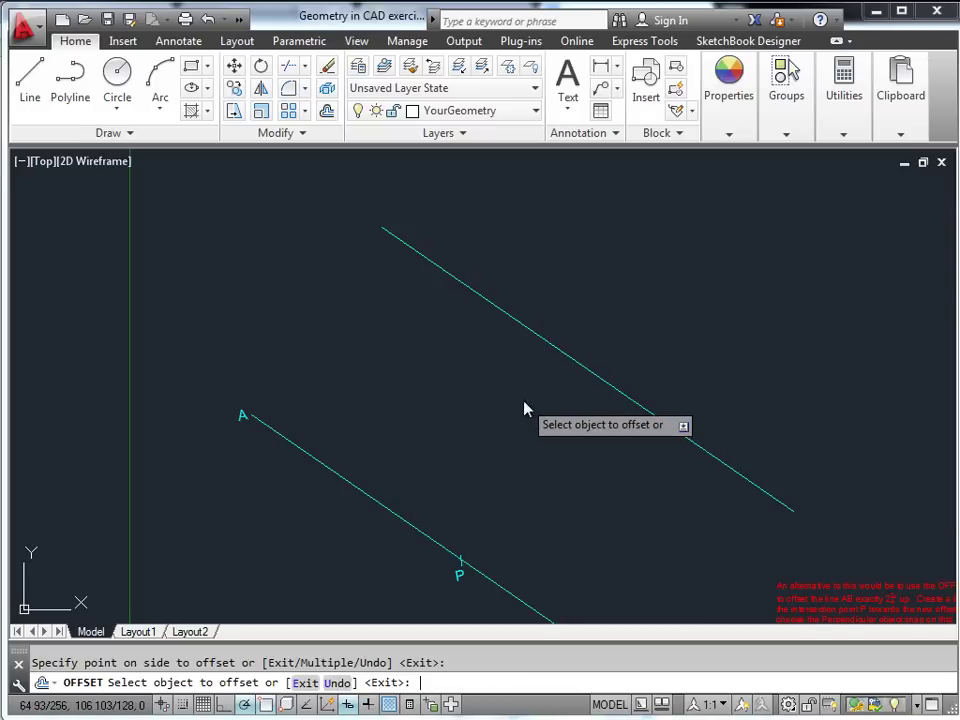
{"action": "key", "text": "Escape"}
Draw a line perpendicular to the offset line, ending at the intersection at point P on line AB.
{"action": "scroll", "coordinate": [512, 400], "scroll_direction": "down", "scroll_amount": 2}
{"action": "key", "text": "l"}
{"action": "key", "text": "Return"}
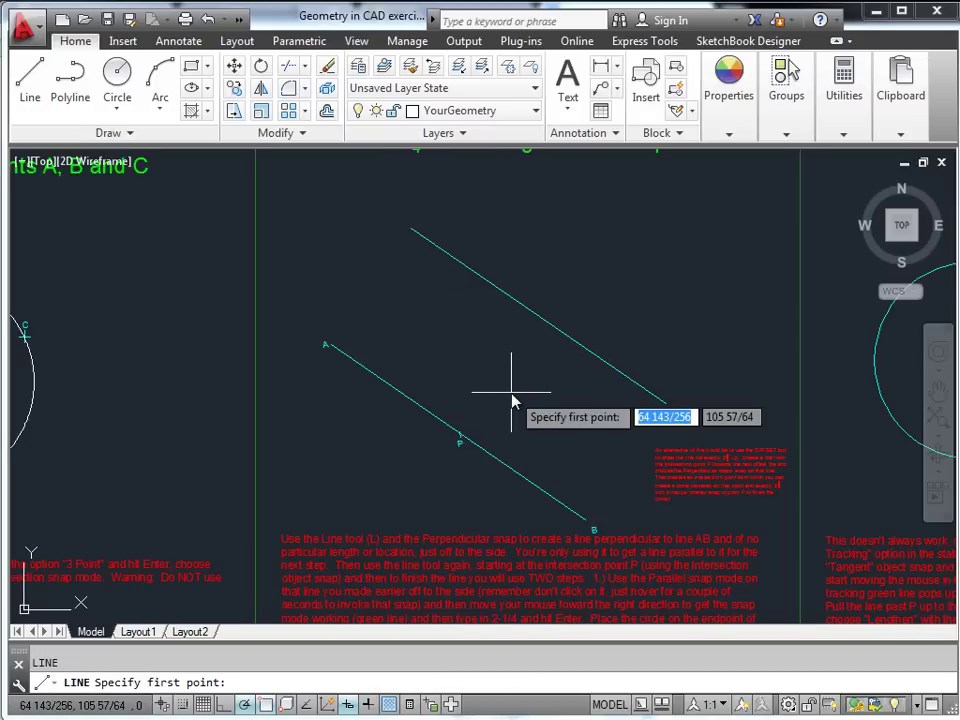
{"action": "right_click", "coordinate": [512, 393], "text": "shift"}
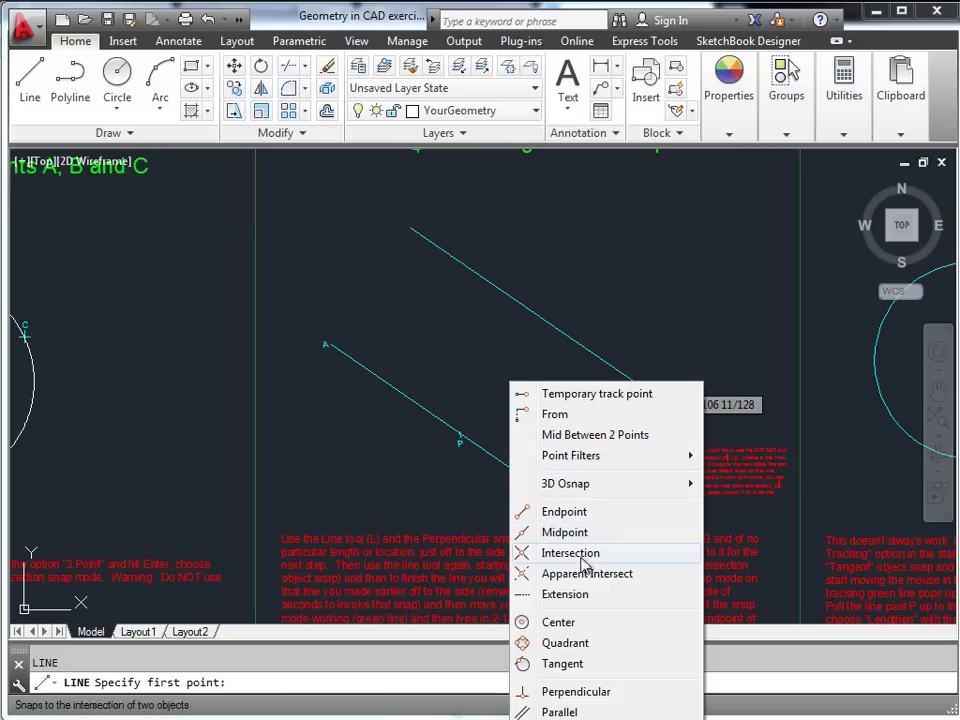
{"action": "left_click", "coordinate": [576, 691]}
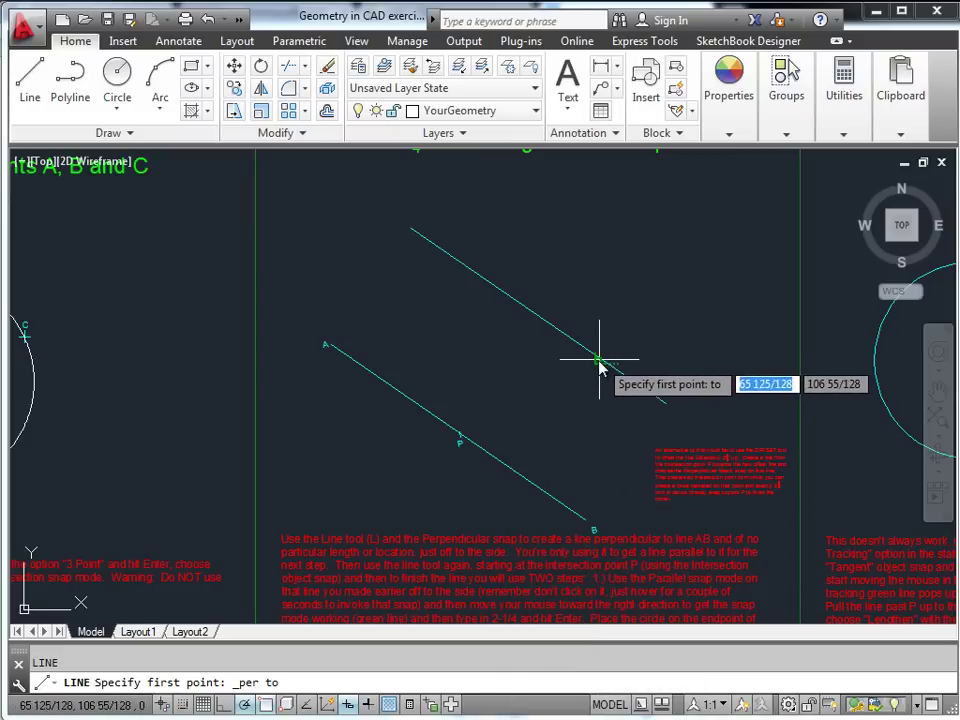
{"action": "left_click", "coordinate": [608, 362]}
{"action": "scroll", "coordinate": [475, 425], "scroll_direction": "up", "scroll_amount": 3}
{"action": "scroll", "coordinate": [470, 435], "scroll_direction": "up", "scroll_amount": 6}
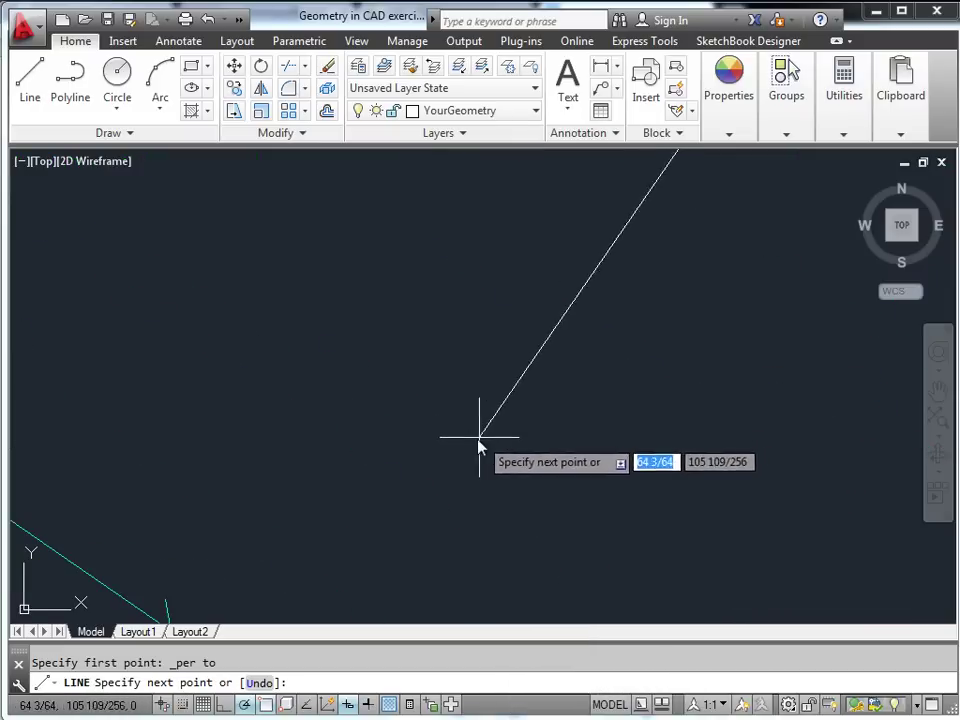
{"action": "middle_click_drag", "start_coordinate": [467, 439], "coordinate": [563, 368]}
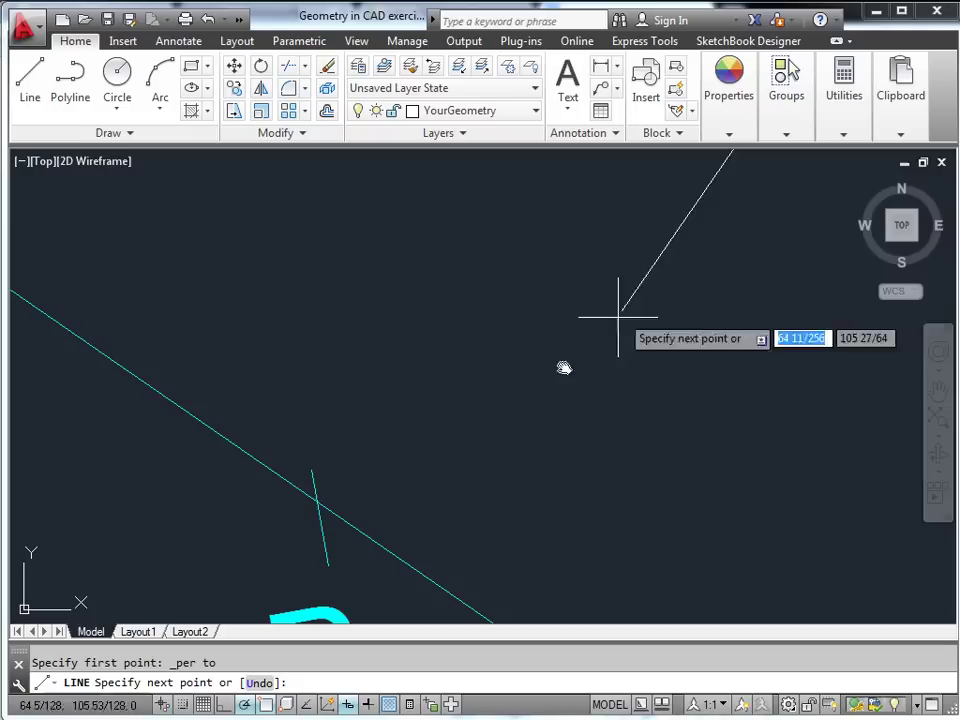
{"action": "left_click", "coordinate": [315, 505]}
{"action": "scroll", "coordinate": [424, 450], "scroll_direction": "down", "scroll_amount": 5}
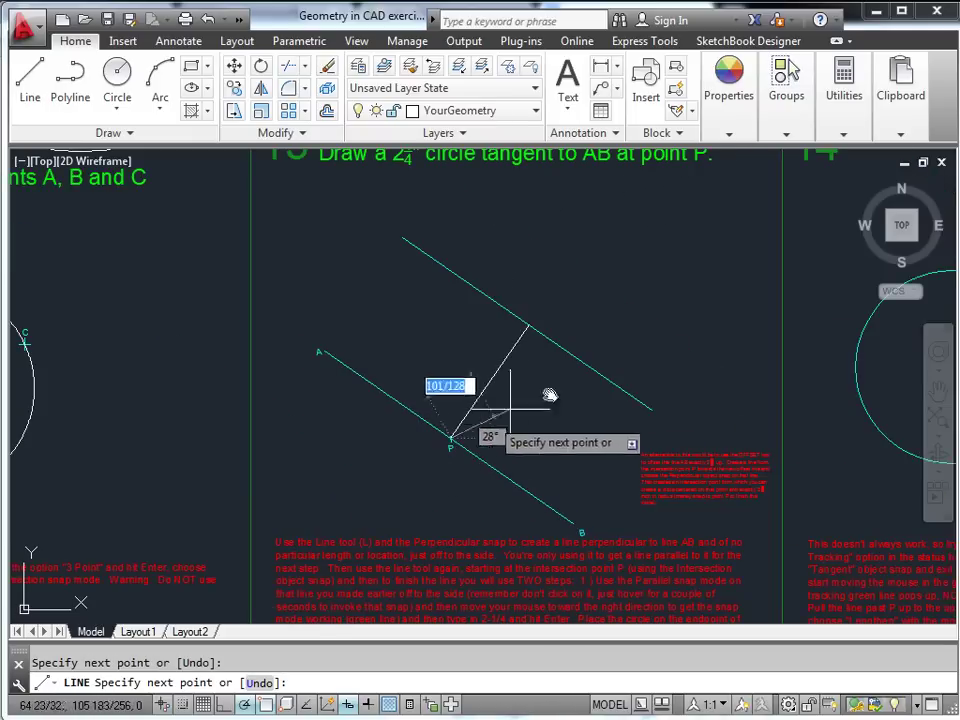
{"action": "scroll", "coordinate": [552, 370], "scroll_direction": "up", "scroll_amount": 3}
{"action": "key", "text": "Escape"}
Draw a circle centered where the perpendicular line meets the offset line, with its radius snapped to point P.
{"action": "middle_click_drag", "start_coordinate": [541, 347], "coordinate": [549, 362]}
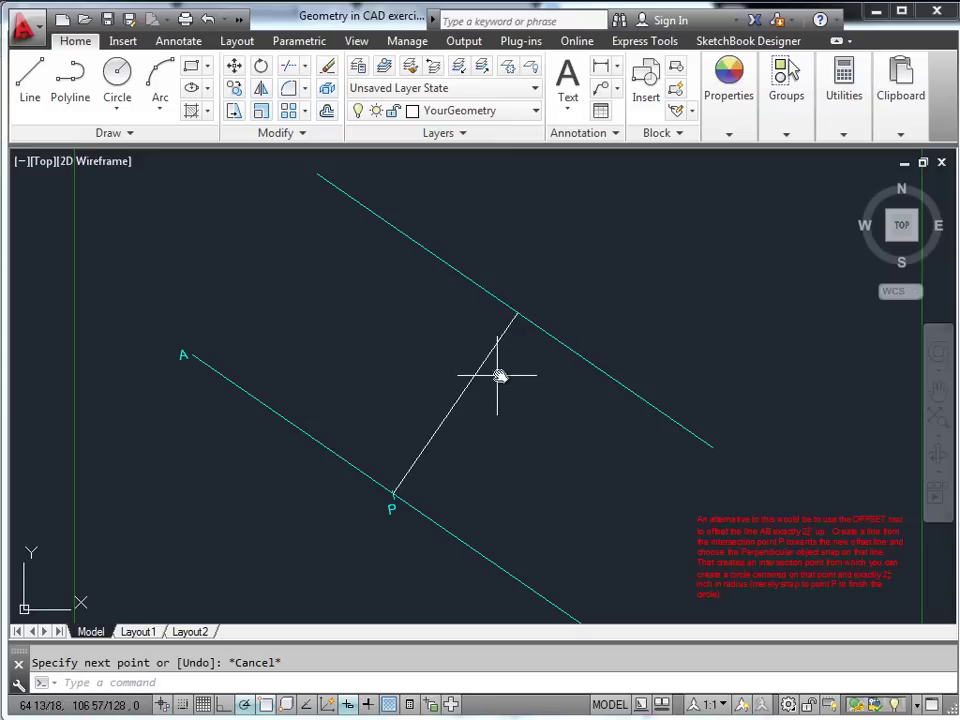
{"action": "type", "text": "c"}
{"action": "key", "text": "Return"}
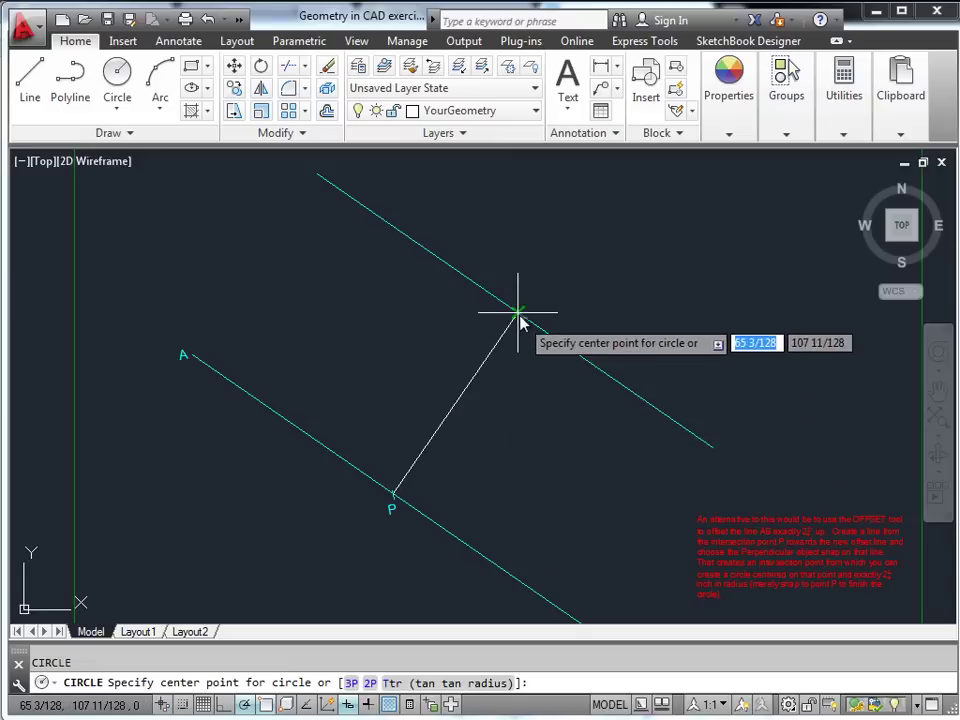
{"action": "left_click", "coordinate": [517, 313]}
{"action": "scroll", "coordinate": [405, 495], "scroll_direction": "up", "scroll_amount": 4}
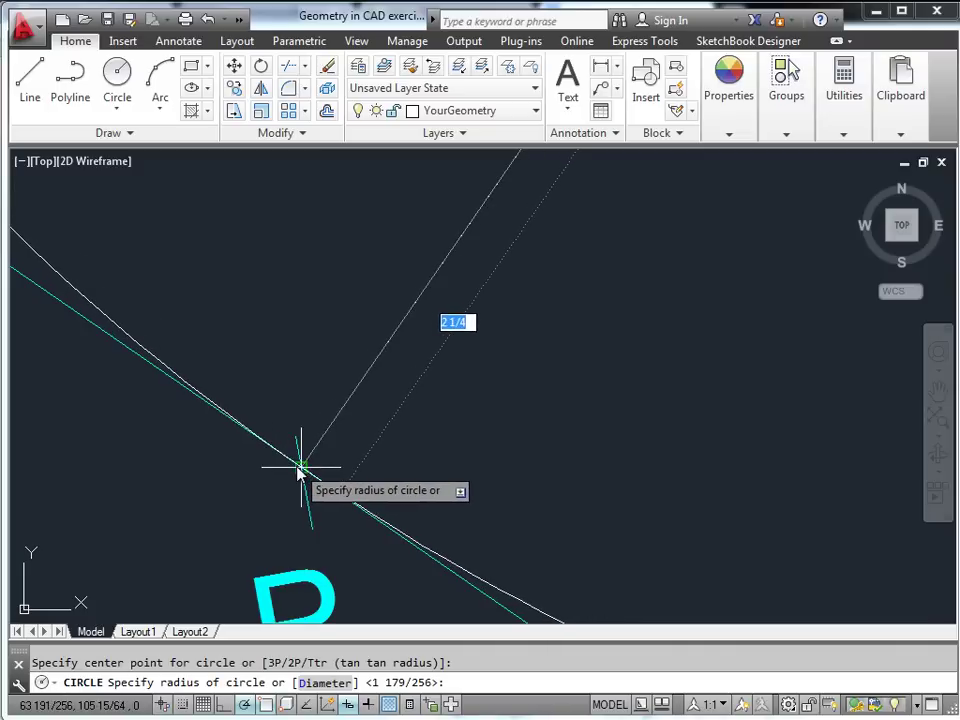
{"action": "left_click", "coordinate": [300, 470]}
{"action": "scroll", "coordinate": [420, 444], "scroll_direction": "down", "scroll_amount": 4}
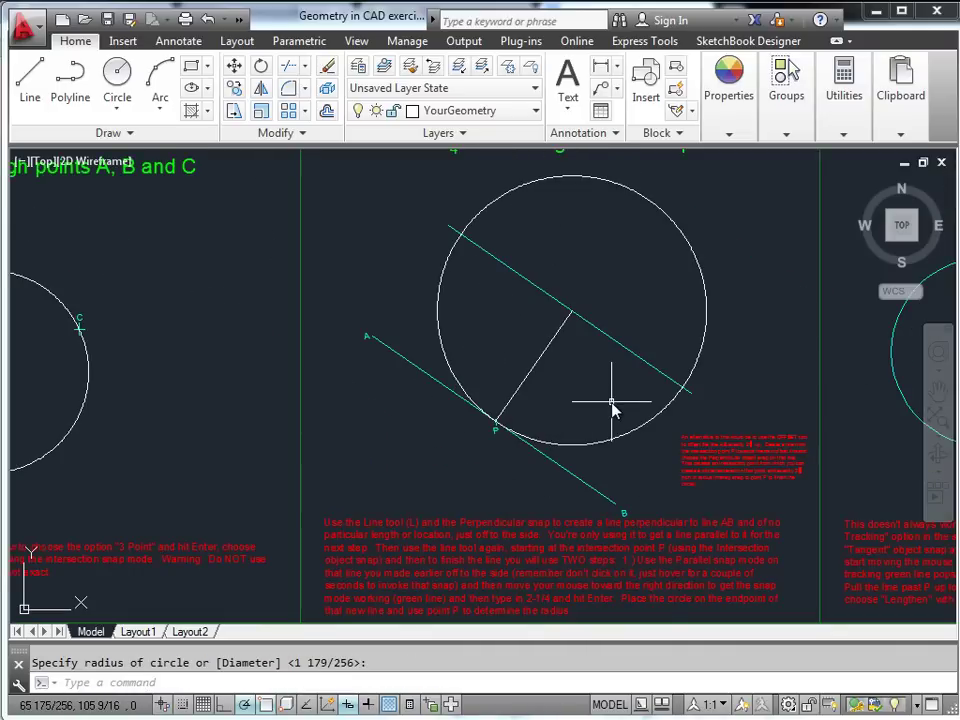
For exercise 14, apply drafting settings with Object Snap Tracking on and the Tangent object snap enabled.
{"action": "scroll", "coordinate": [612, 408], "scroll_direction": "down", "scroll_amount": 4}
{"action": "mouse_move", "coordinate": [654, 413]}
{"action": "middle_mouse_down"}
{"action": "mouse_move", "coordinate": [444, 439]}
{"action": "mouse_move", "coordinate": [479, 430]}
{"action": "middle_mouse_up"}
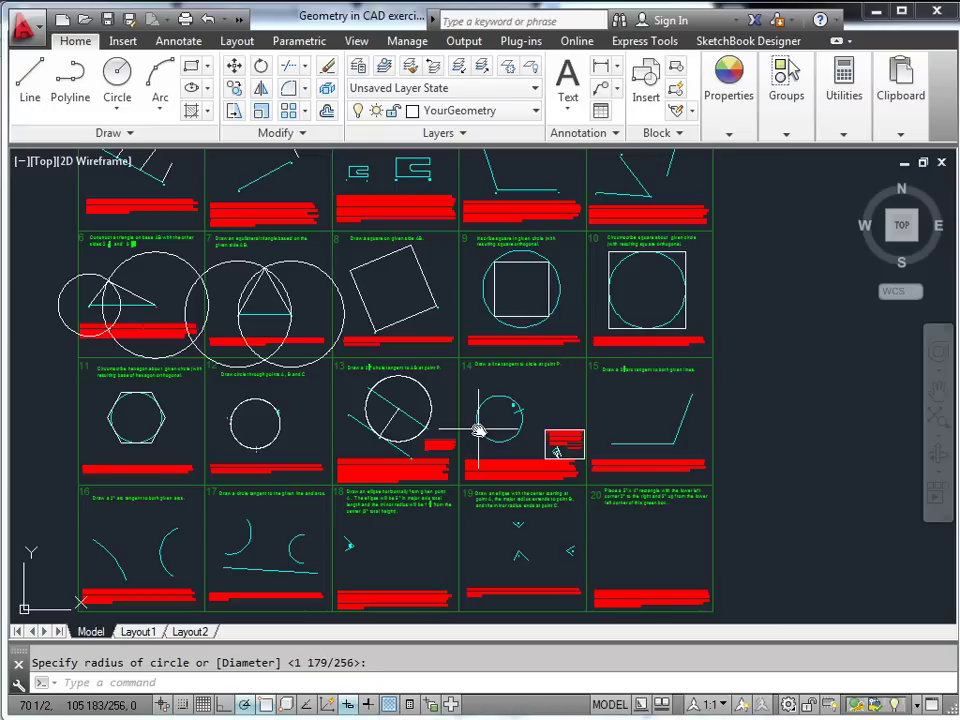
{"action": "mouse_move", "coordinate": [479, 430]}
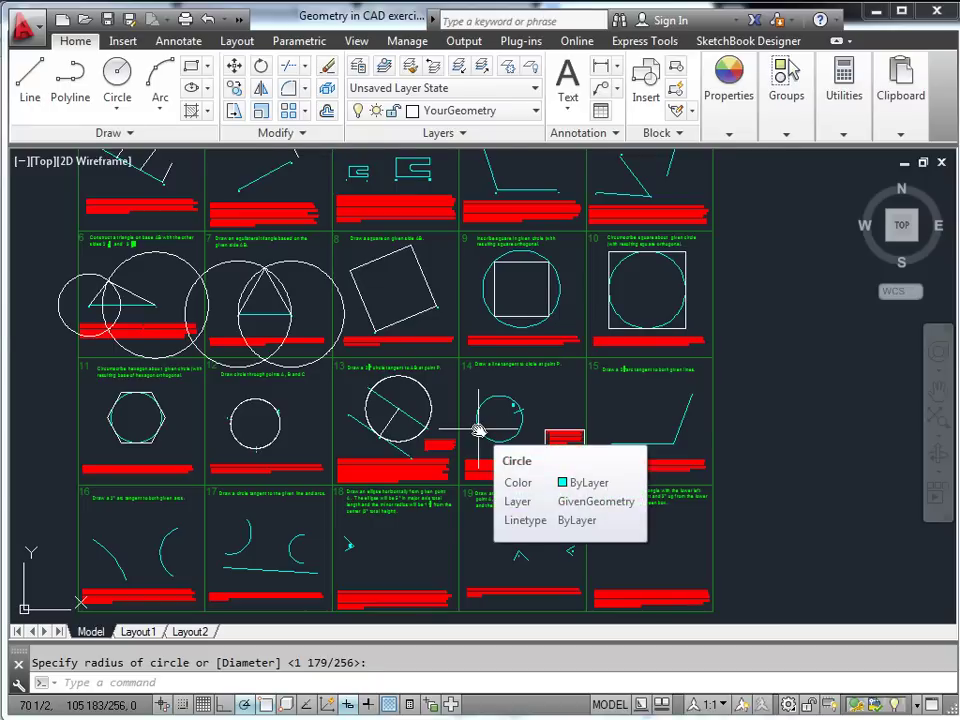
{"action": "scroll", "coordinate": [477, 429], "scroll_direction": "up", "scroll_amount": 2}
{"action": "scroll", "coordinate": [489, 424], "scroll_direction": "up", "scroll_amount": 4}
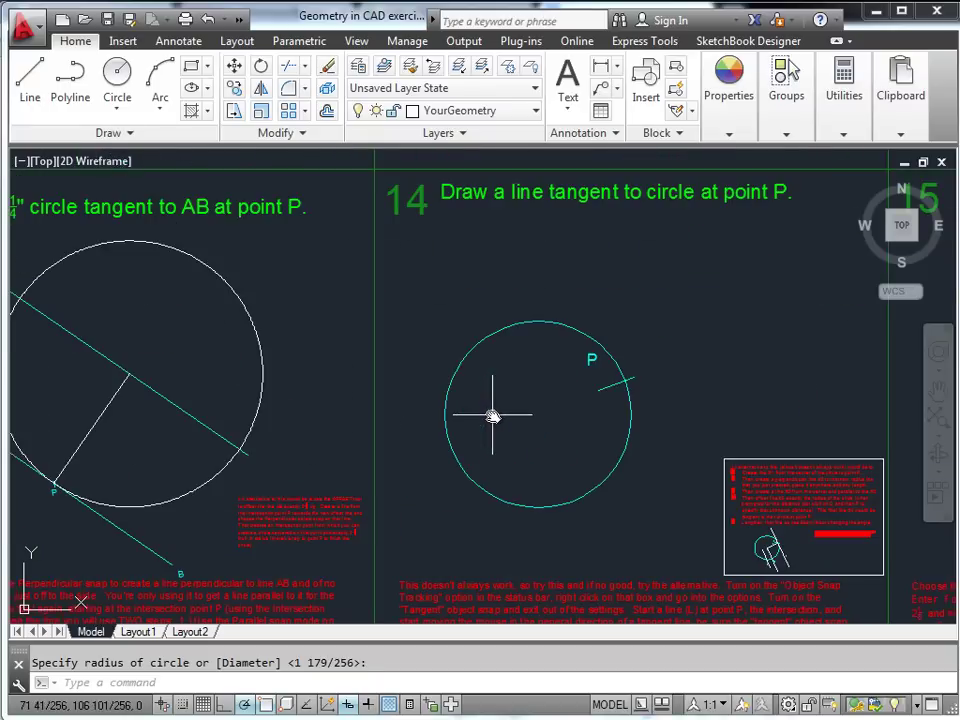
{"action": "middle_click_drag", "start_coordinate": [531, 401], "coordinate": [477, 389]}
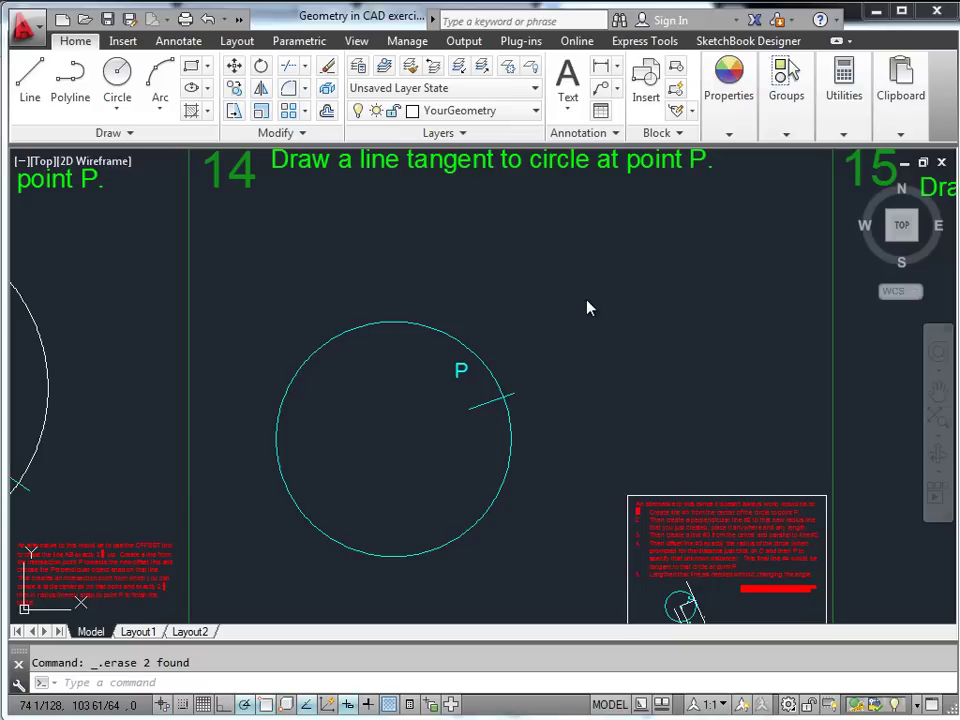
{"action": "right_click", "coordinate": [268, 705]}
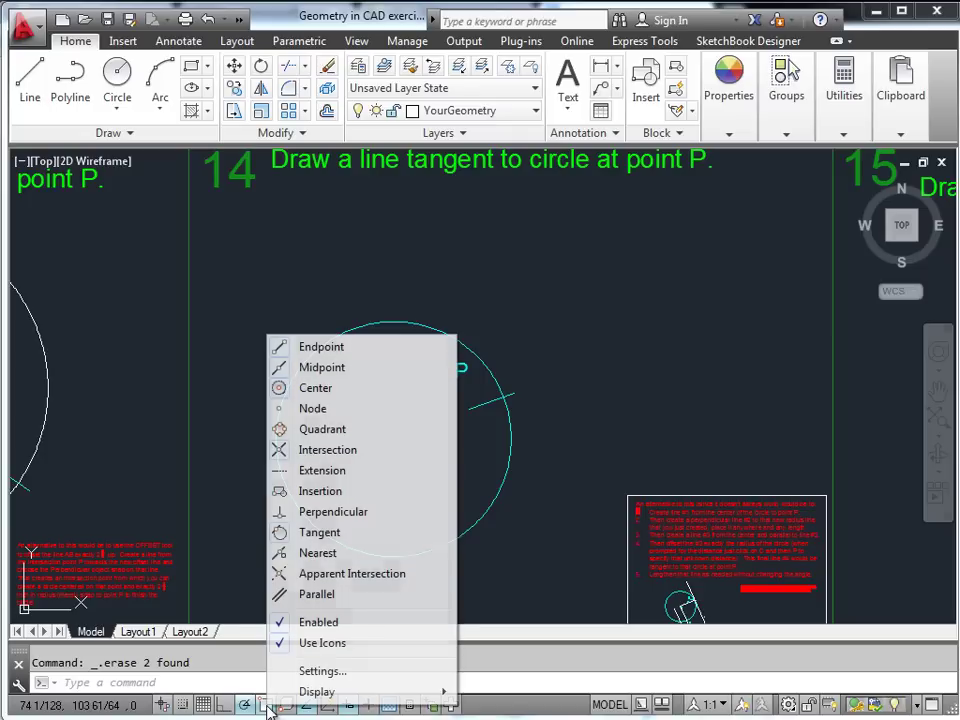
{"action": "left_click", "coordinate": [316, 672]}
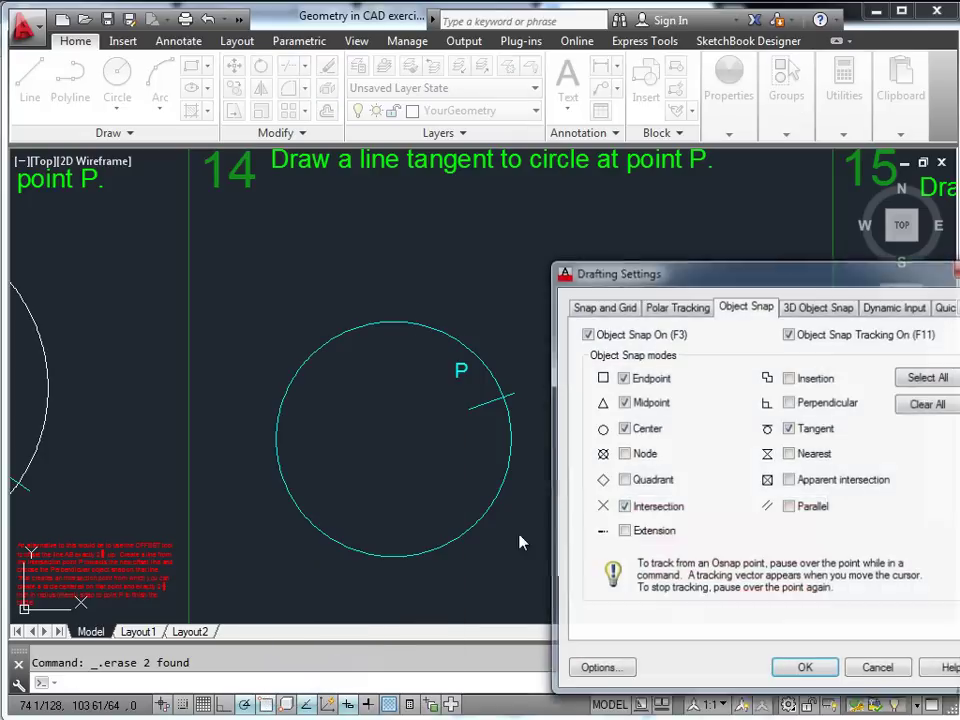
{"action": "left_click", "coordinate": [806, 670]}
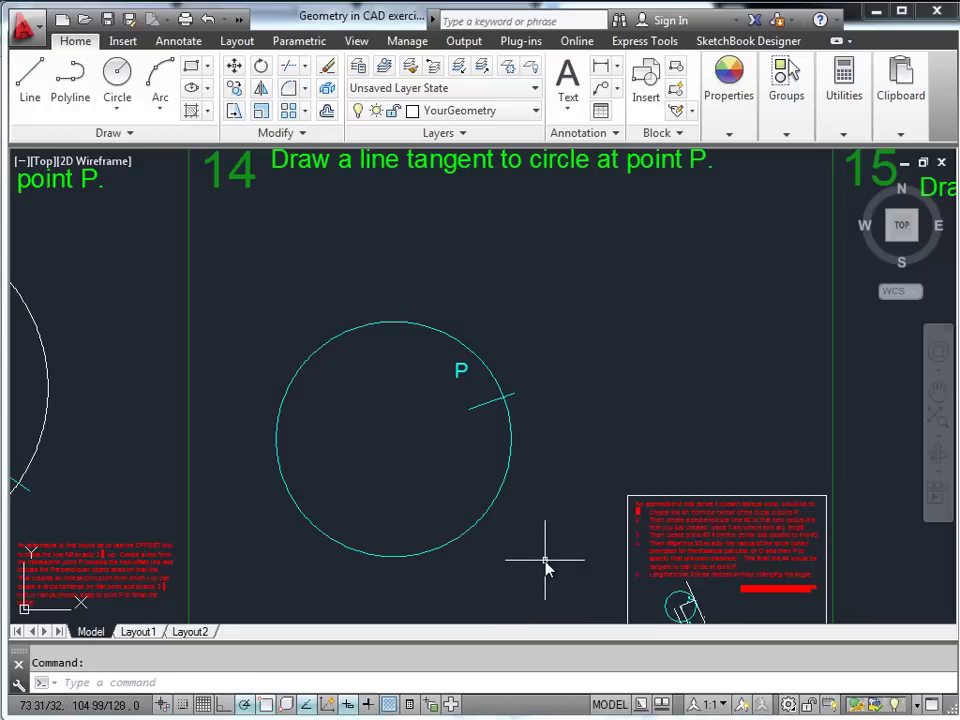
Try to draw a tangent line starting at the intersection at point P on the exercise 14 circle.
{"action": "type", "text": "l"}
{"action": "key", "text": "Return"}
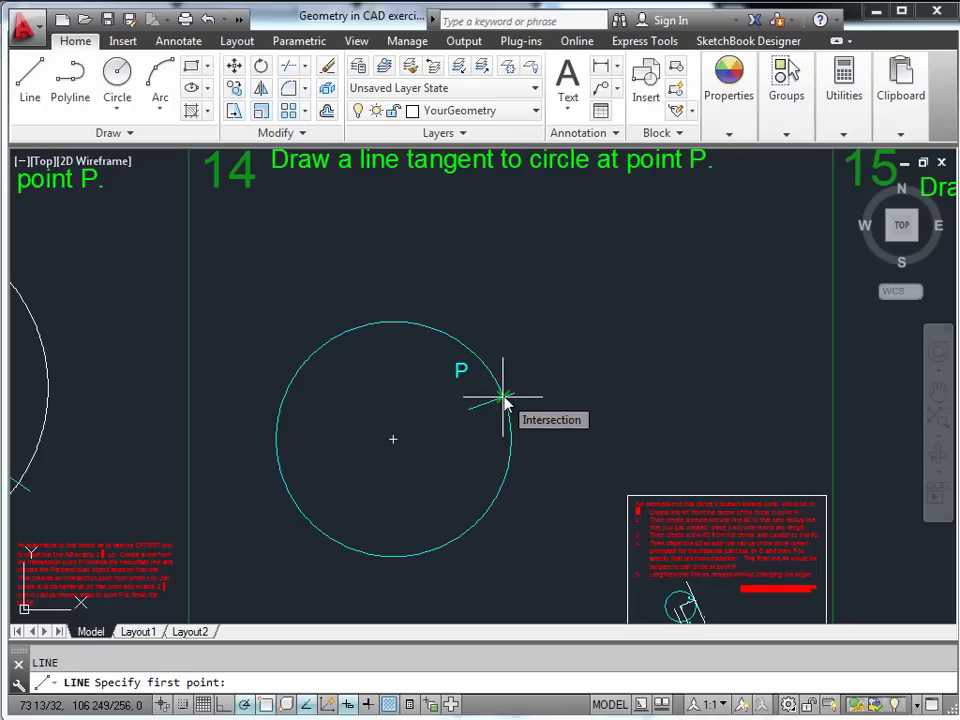
{"action": "left_click", "coordinate": [505, 399]}
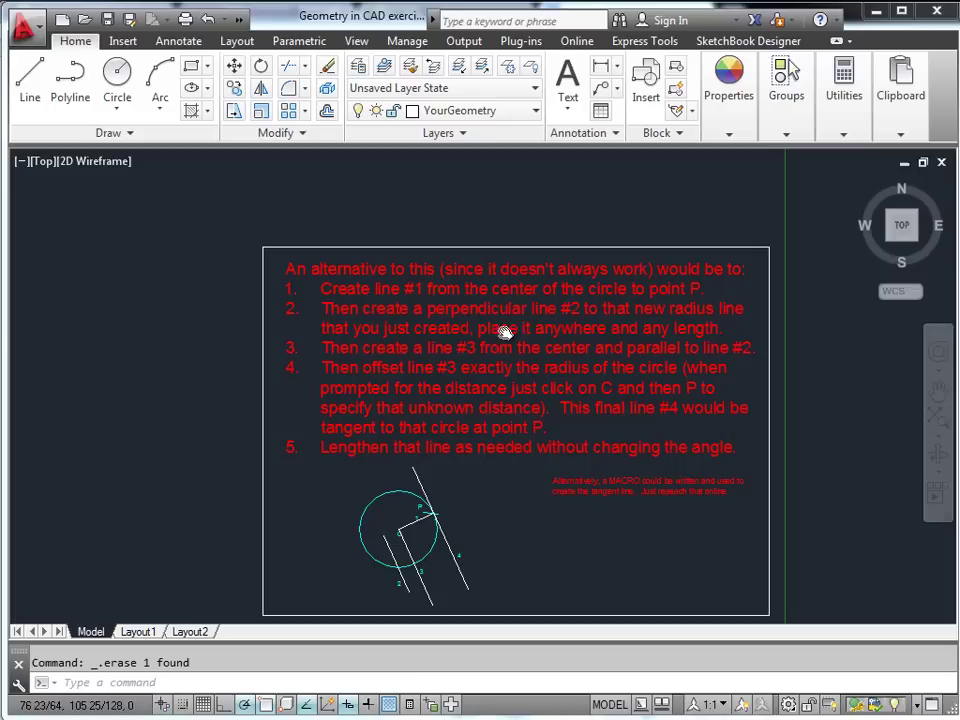
Following the alternative method in exercise 14, draw a radius line from the intersection at point P to the circle's center.
{"action": "middle_click_drag", "start_coordinate": [505, 333], "coordinate": [493, 312]}
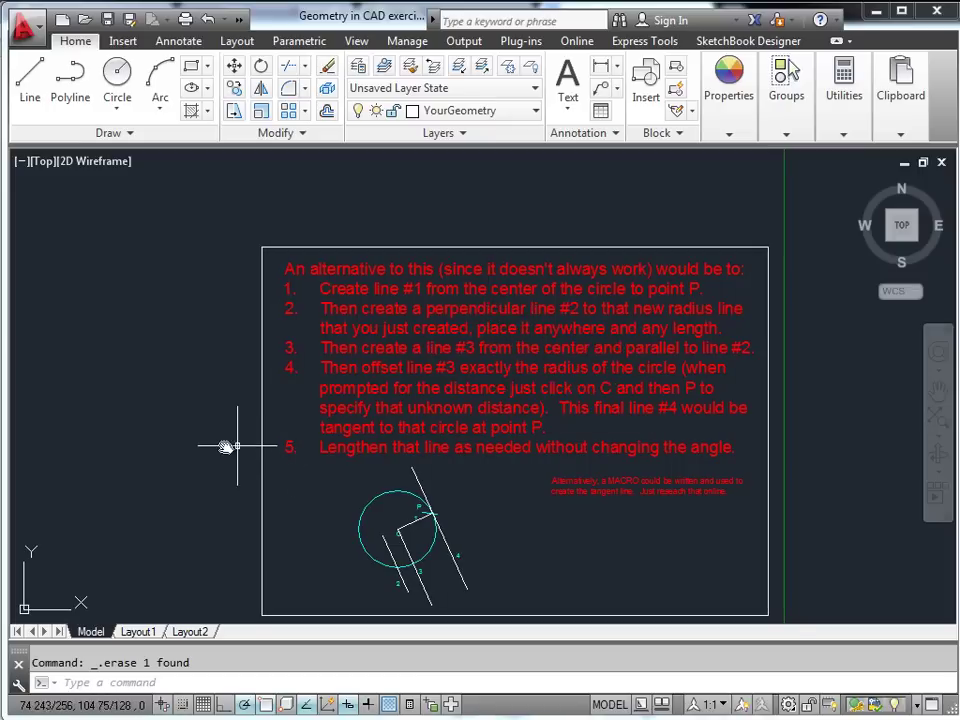
{"action": "scroll", "coordinate": [326, 435], "scroll_direction": "up", "scroll_amount": 2}
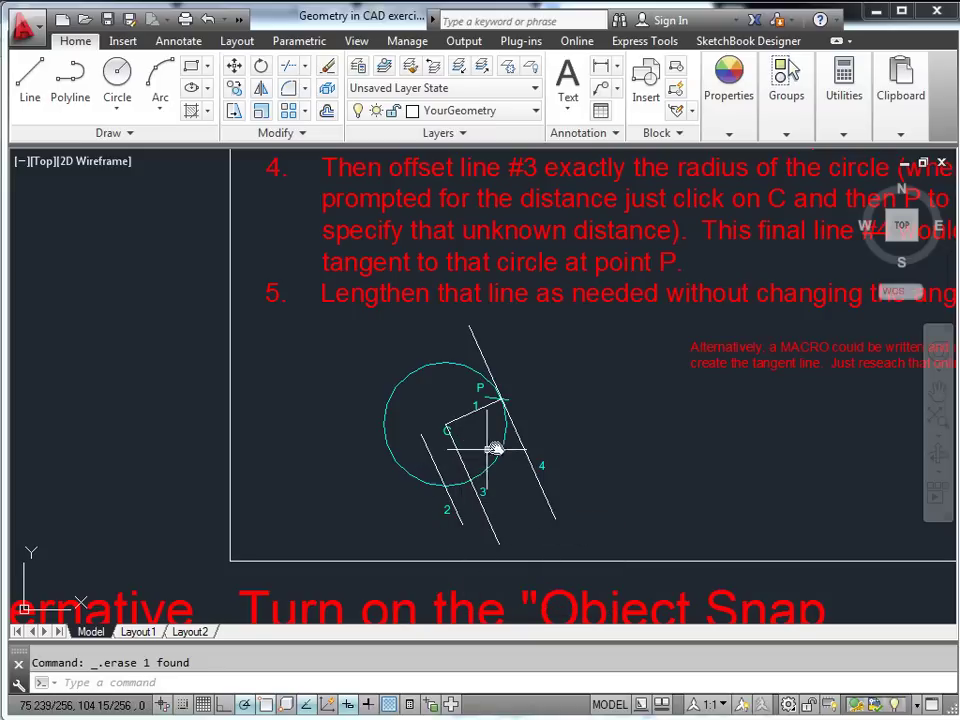
{"action": "scroll", "coordinate": [506, 398], "scroll_direction": "down", "scroll_amount": 8}
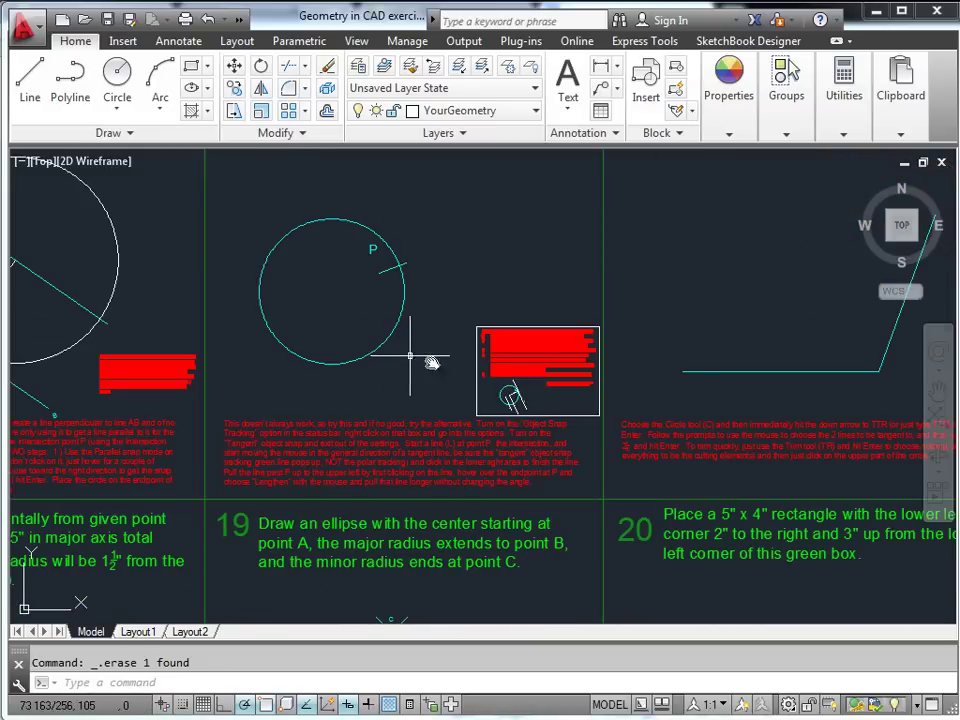
{"action": "scroll", "coordinate": [478, 343], "scroll_direction": "up", "scroll_amount": 2}
{"action": "middle_click_drag", "start_coordinate": [478, 343], "coordinate": [493, 401]}
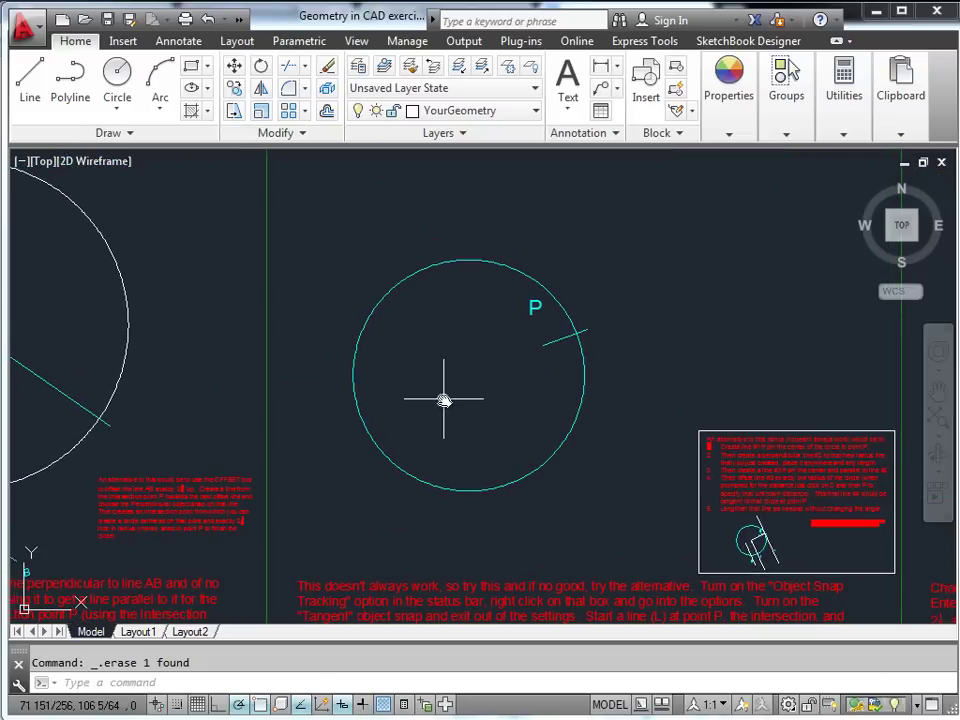
{"action": "type", "text": "l"}
{"action": "key", "text": "Return"}
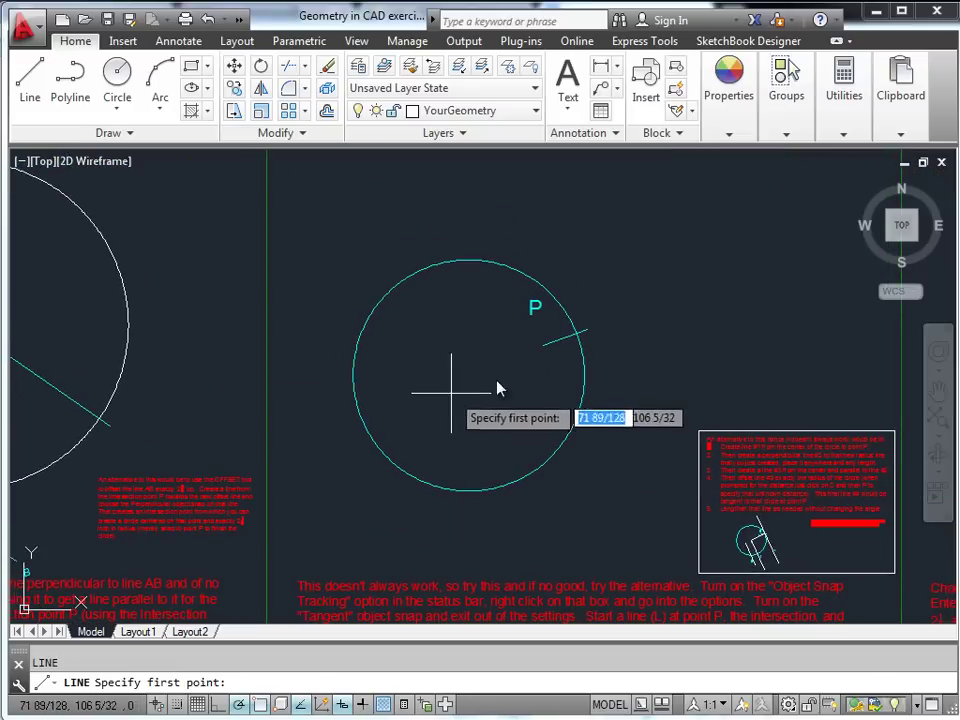
{"action": "left_click", "coordinate": [578, 333]}
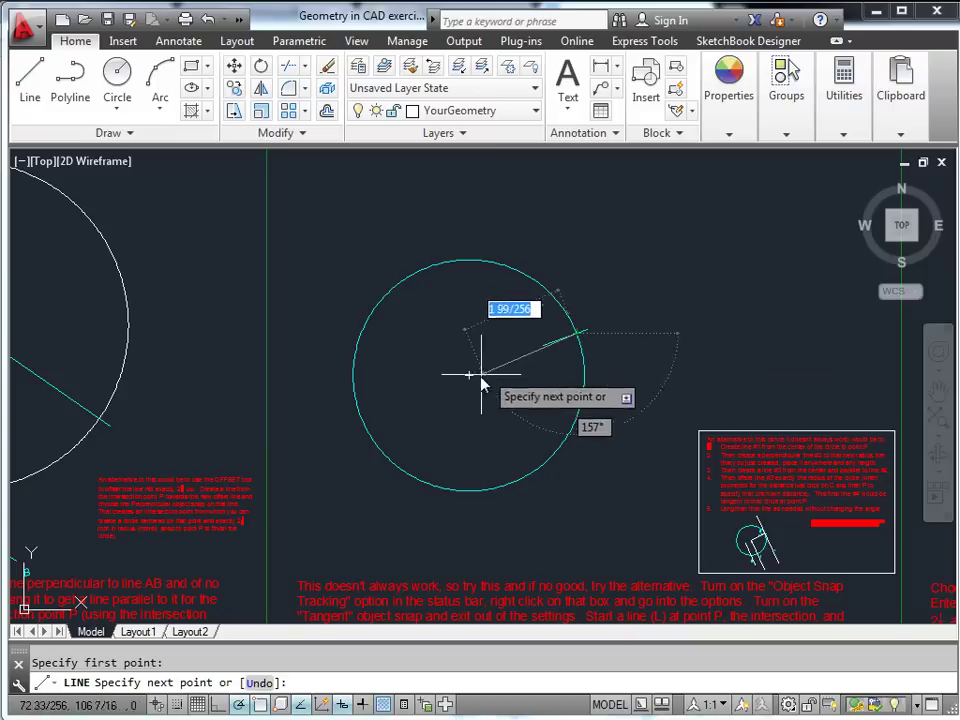
{"action": "left_click", "coordinate": [469, 376]}
{"action": "key", "text": "Escape"}
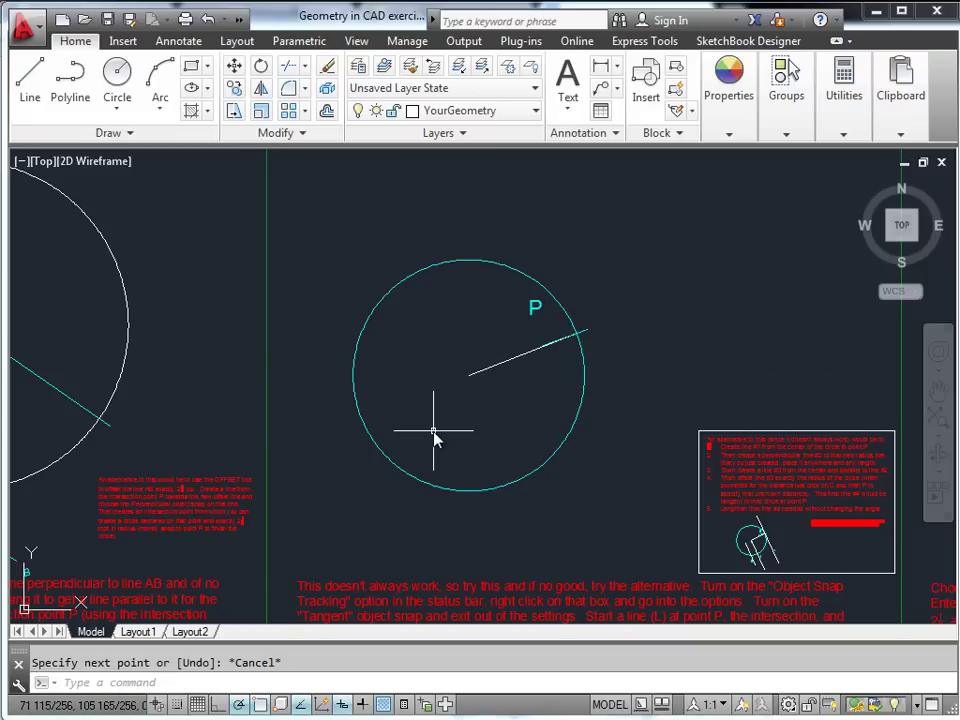
Draw a line of arbitrary length perpendicular to the radius line in exercise 14, ending below the circle.
{"action": "key", "text": "Return"}
{"action": "right_click", "coordinate": [498, 416], "text": "shift"}
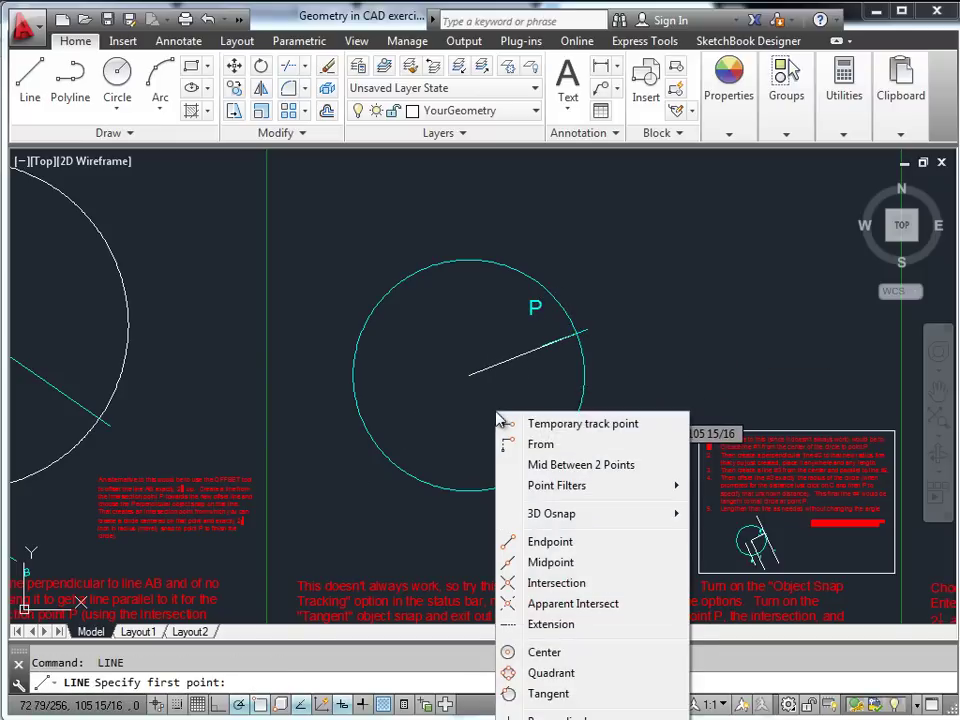
{"action": "left_click", "coordinate": [548, 716]}
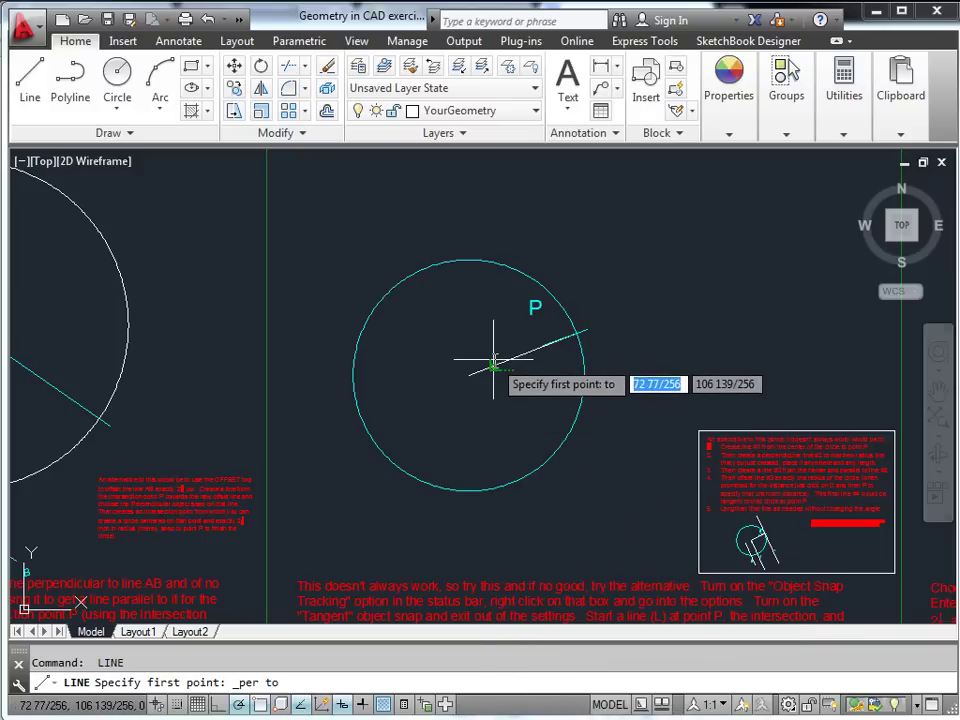
{"action": "left_click", "coordinate": [493, 364]}
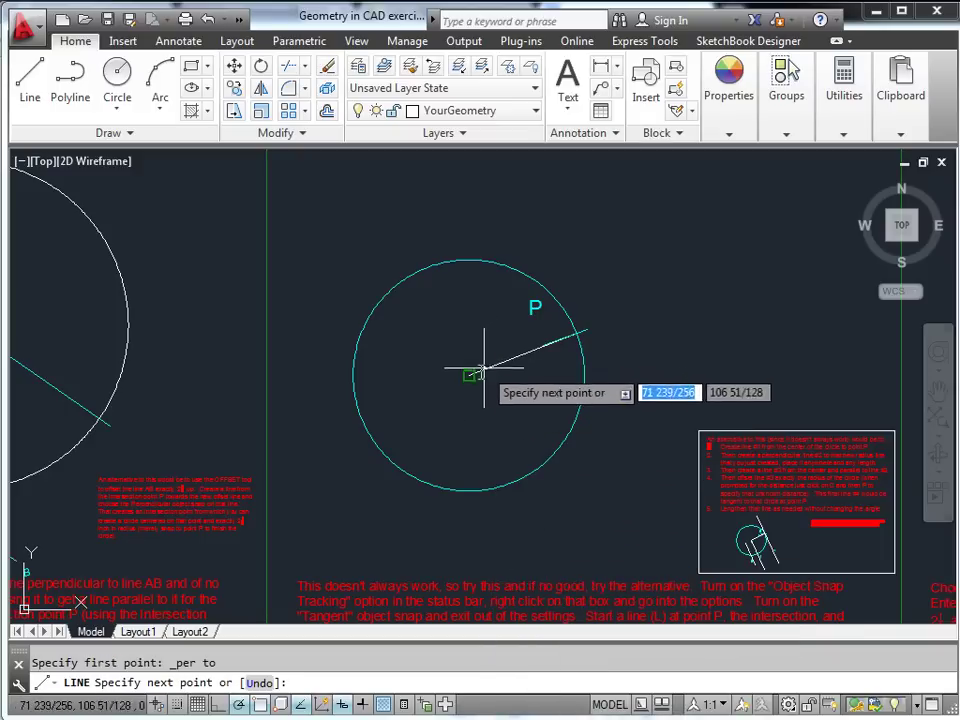
{"action": "left_click", "coordinate": [505, 545]}
{"action": "key", "text": "BackSpace"}
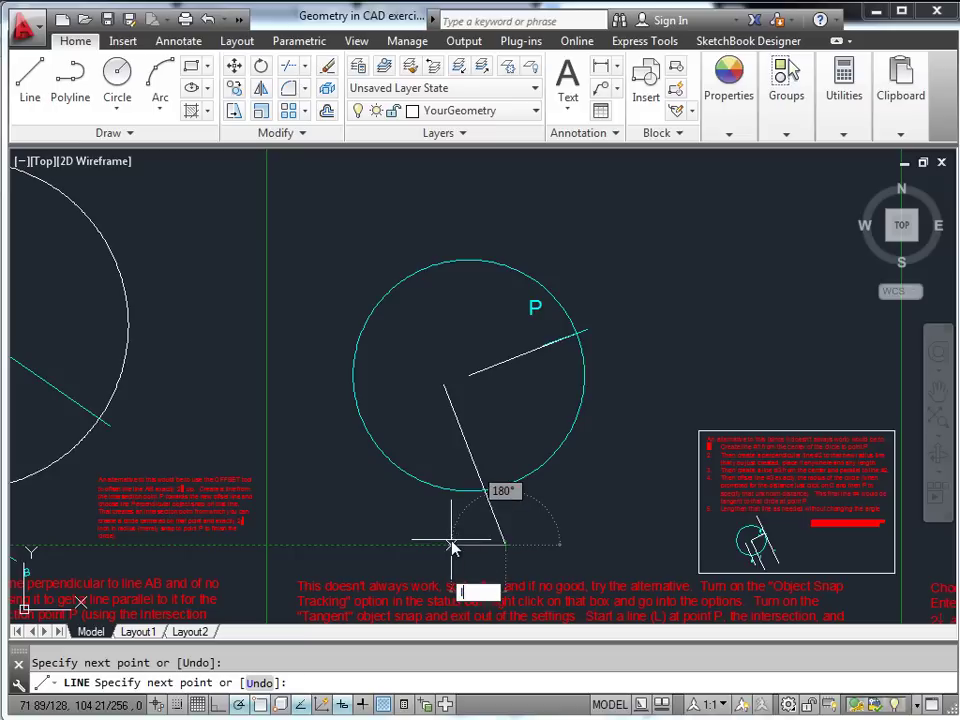
{"action": "key", "text": "Escape"}
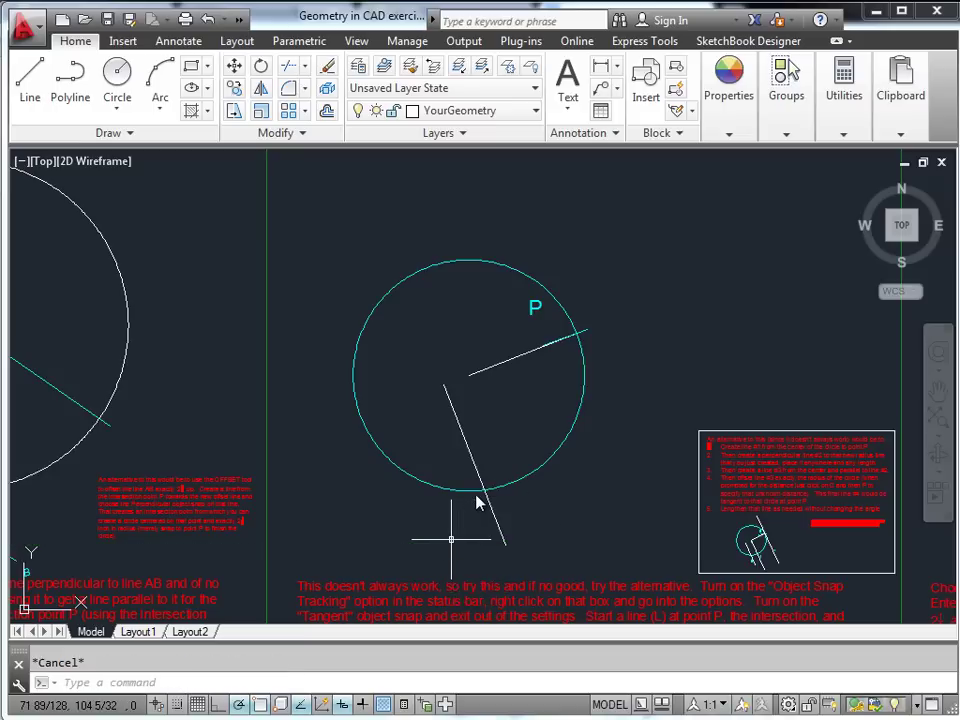
Draw a line from the circle's center parallel to the perpendicular line, ending below the circle.
{"action": "key", "text": "Return"}
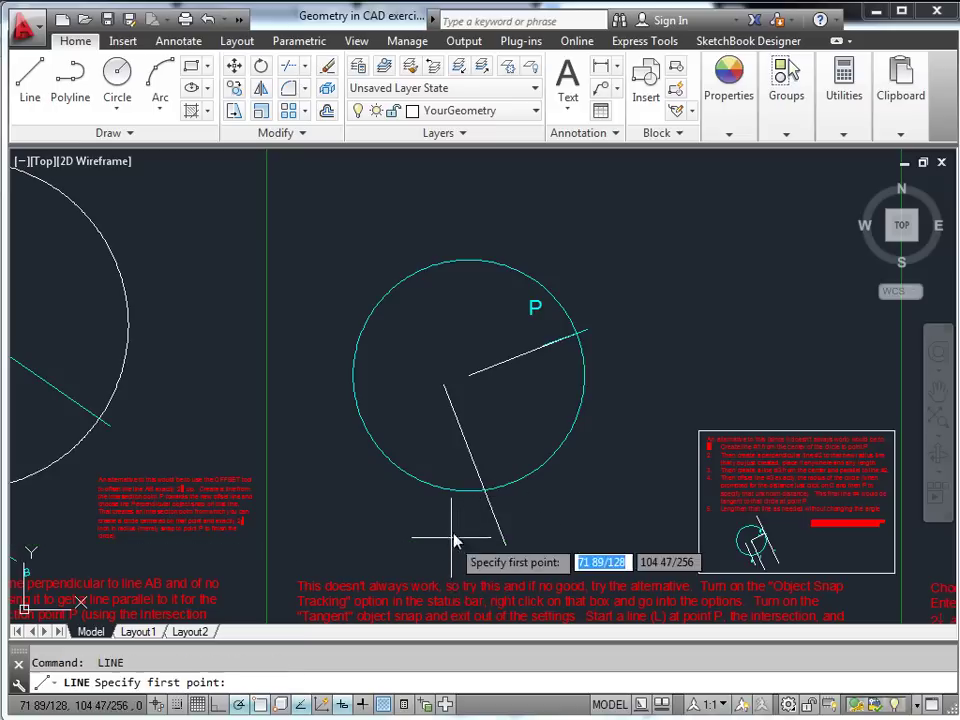
{"action": "left_click", "coordinate": [473, 382]}
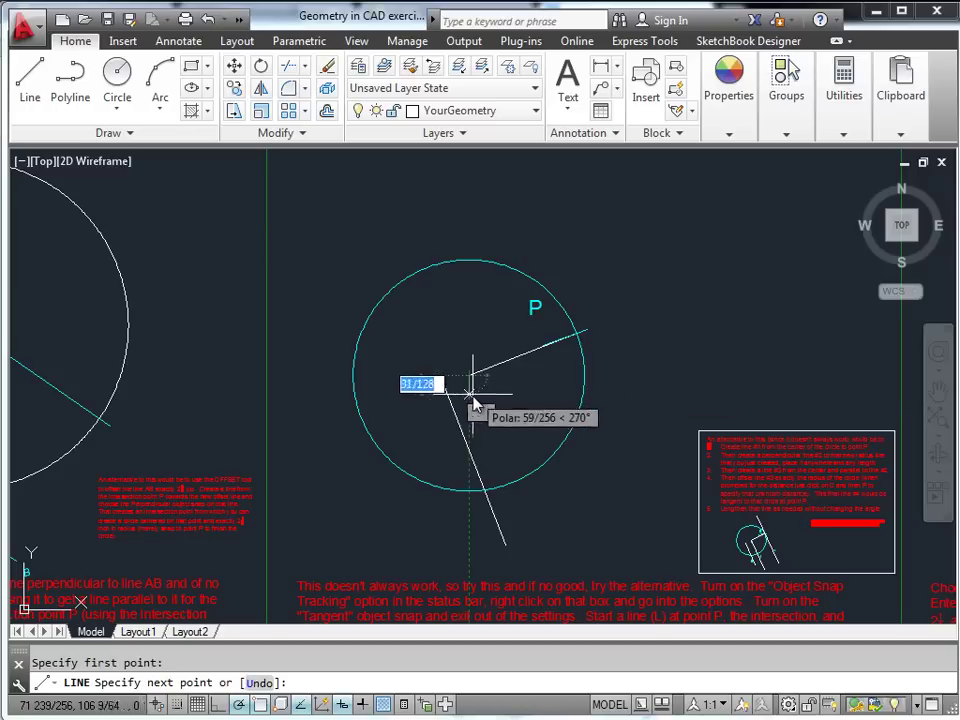
{"action": "right_click", "coordinate": [493, 472], "text": "shift"}
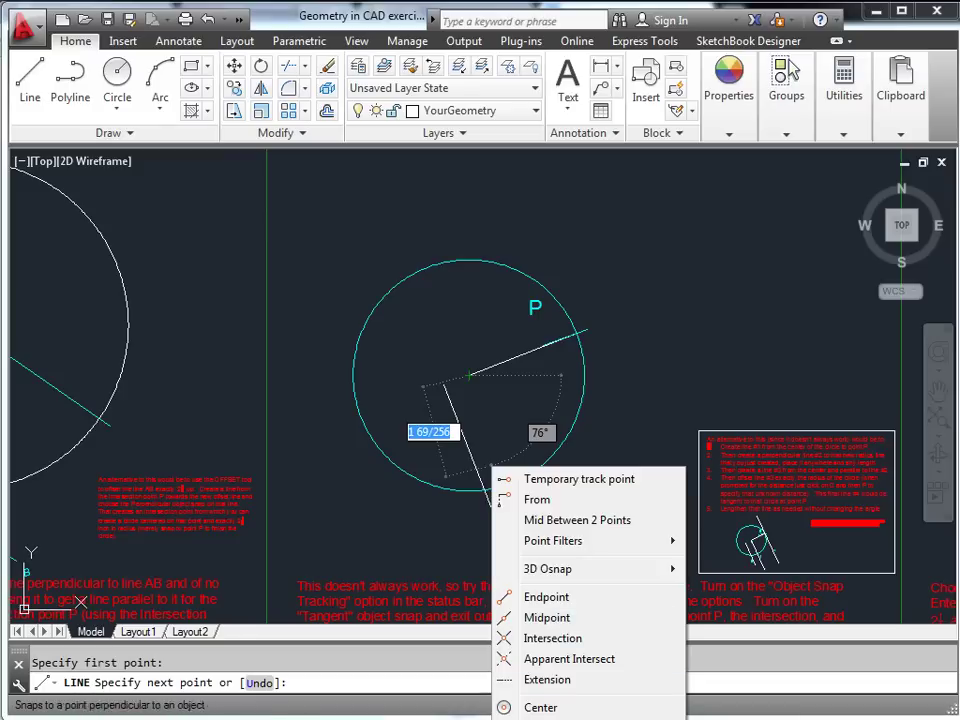
{"action": "left_click", "coordinate": [555, 719]}
{"action": "mouse_move", "coordinate": [471, 461]}
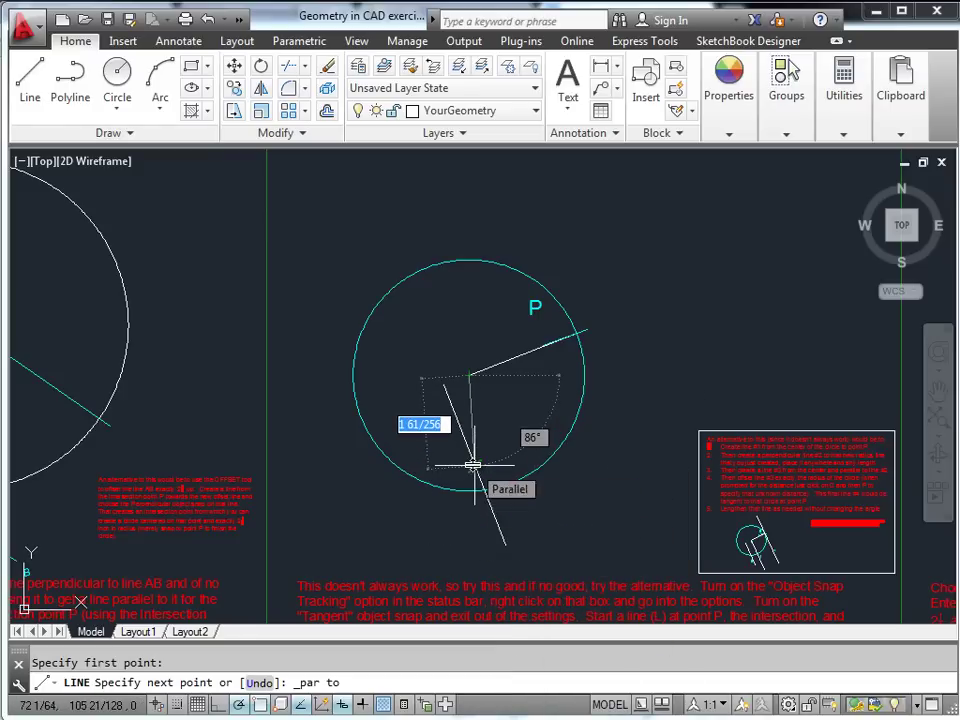
{"action": "left_click", "coordinate": [539, 560]}
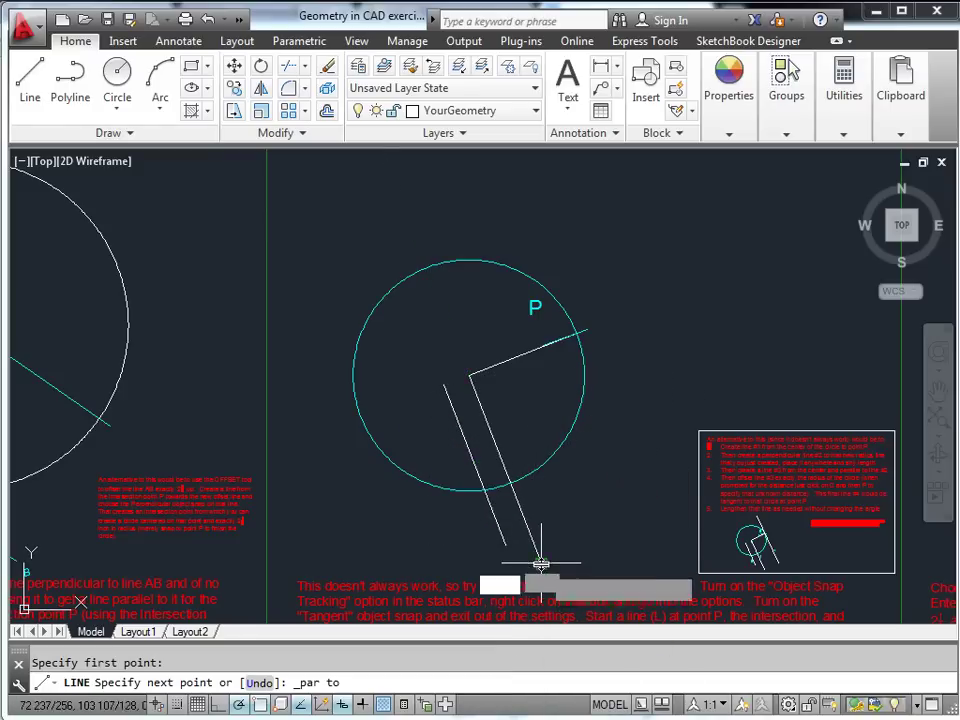
{"action": "key", "text": "Escape"}
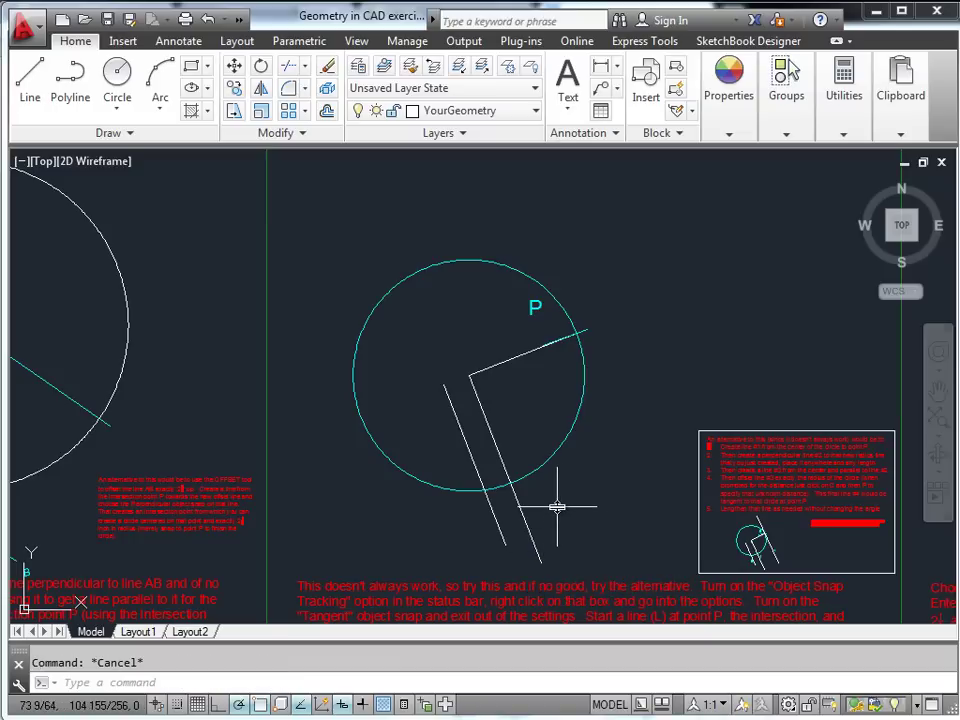
Offset the parallel line toward point P, defining the distance from the circle's center to the intersection at P.
{"action": "type", "text": "off"}
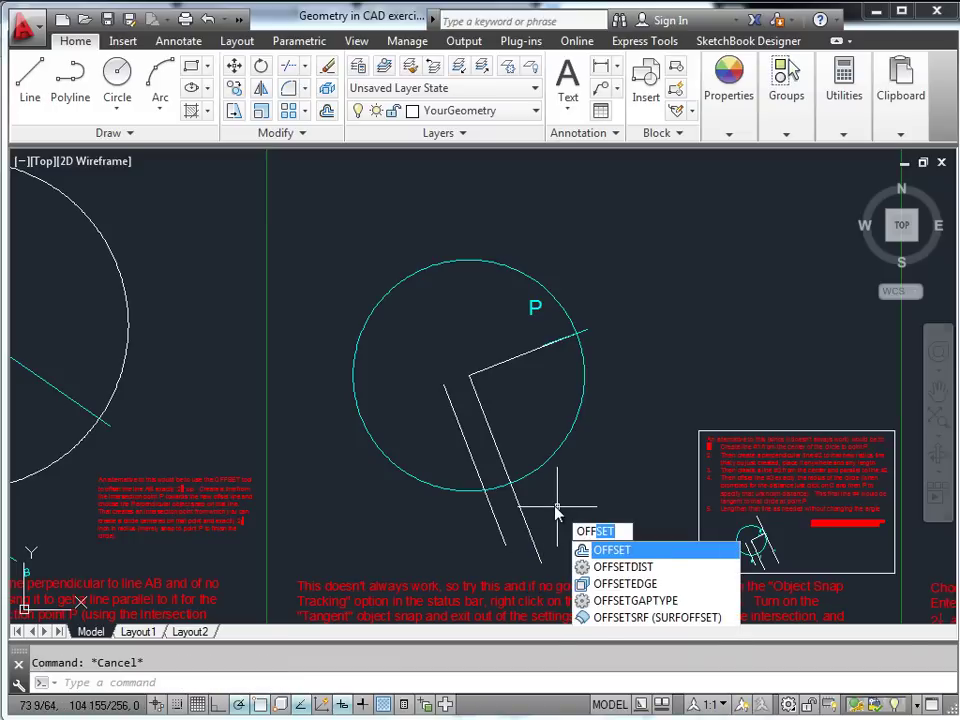
{"action": "key", "text": "Return"}
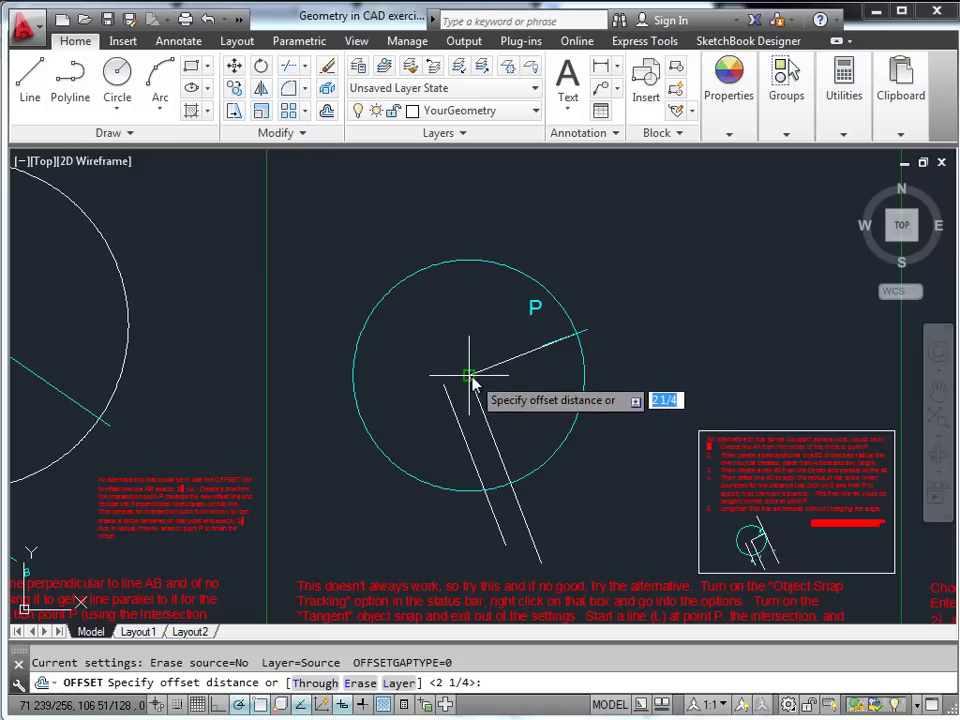
{"action": "left_click", "coordinate": [472, 382]}
{"action": "scroll", "coordinate": [583, 340], "scroll_direction": "up", "scroll_amount": 4}
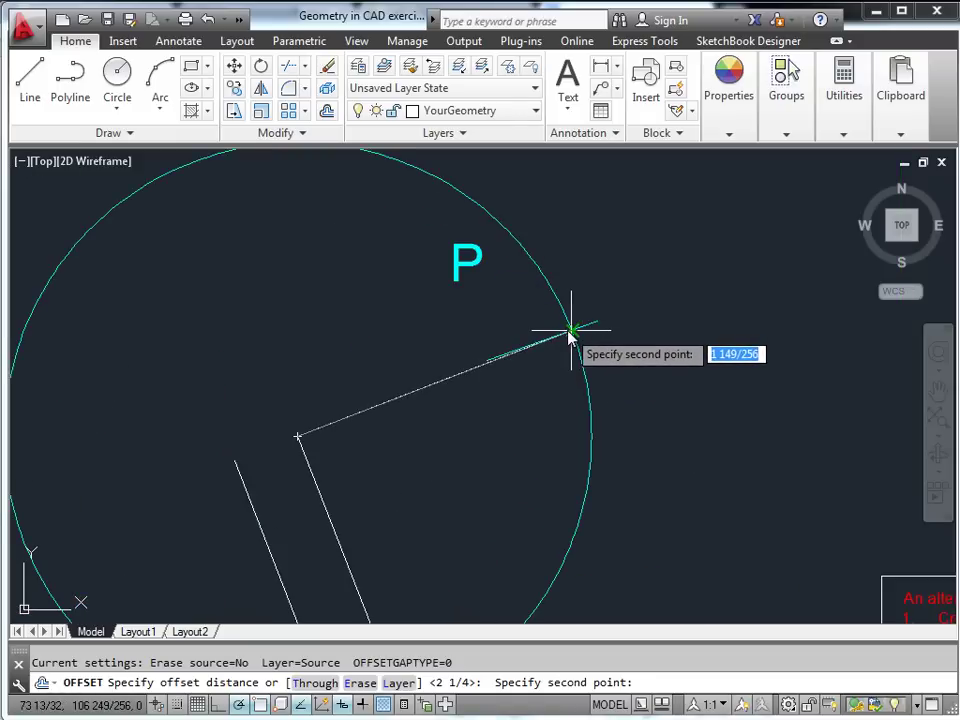
{"action": "left_click", "coordinate": [571, 331]}
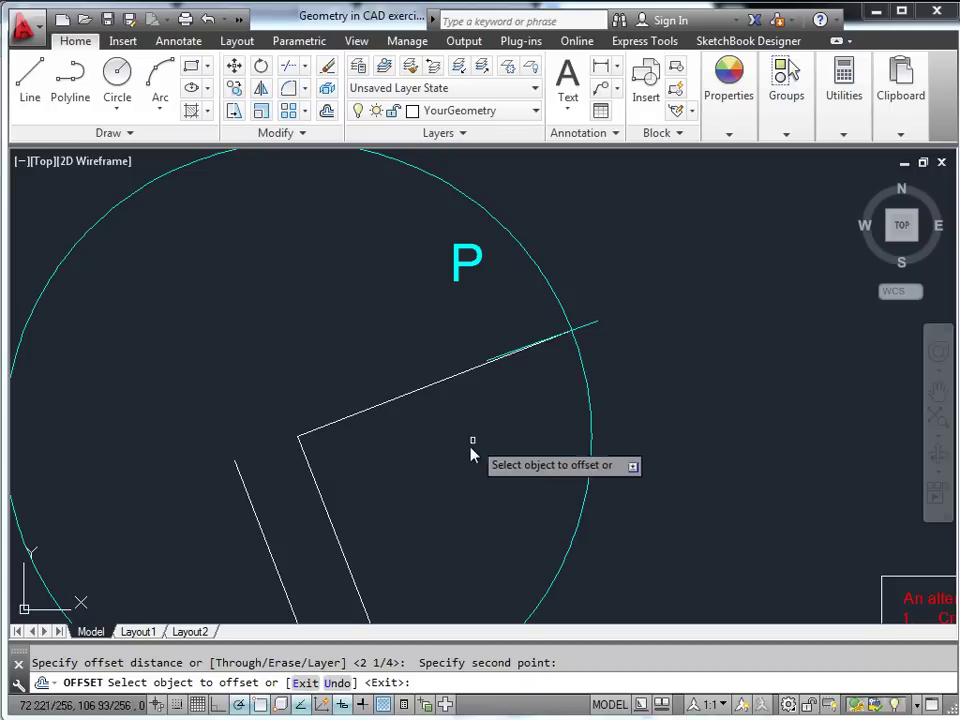
{"action": "left_click", "coordinate": [327, 514]}
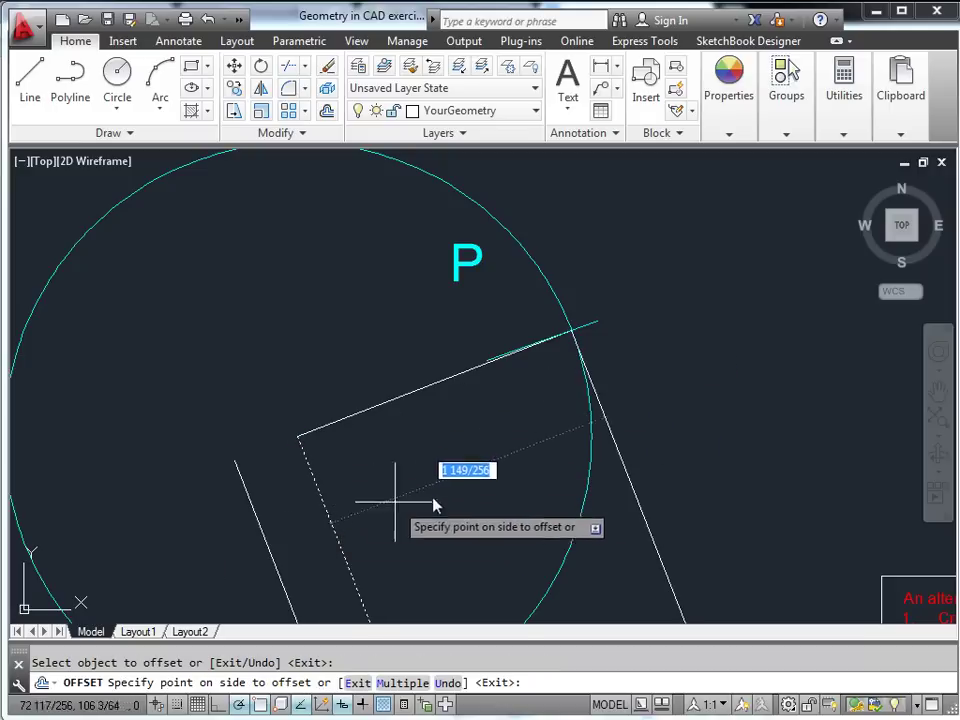
{"action": "left_click", "coordinate": [682, 455]}
{"action": "key", "text": "Escape"}
Lengthen the offset tangent line from its endpoint at P up and to the left beyond the circle, keeping its angle.
{"action": "scroll", "coordinate": [675, 452], "scroll_direction": "down", "scroll_amount": 2}
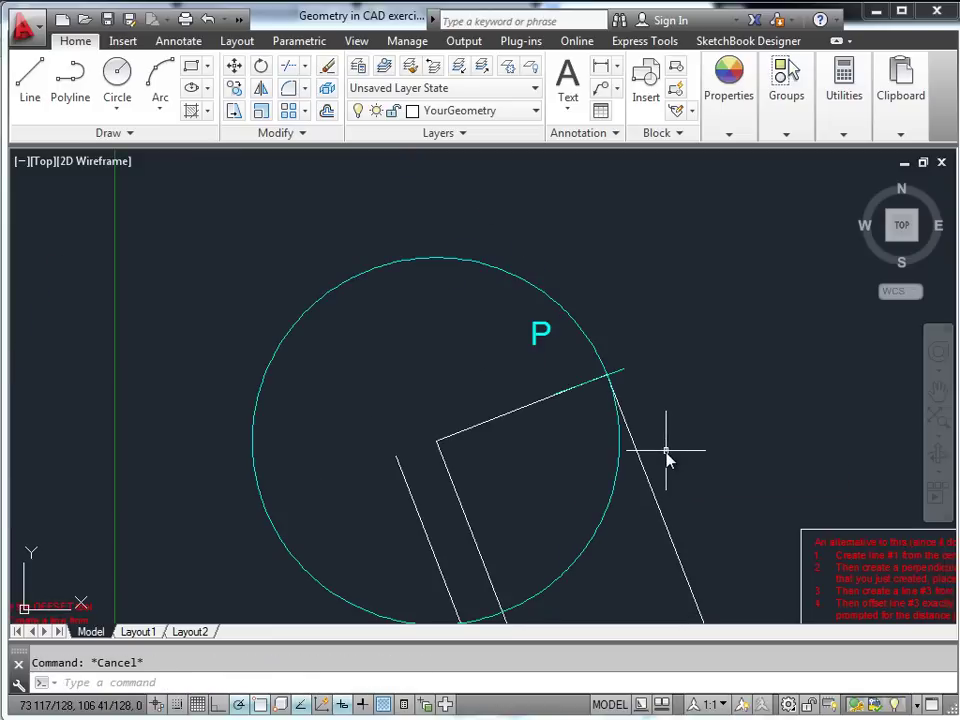
{"action": "mouse_move", "coordinate": [669, 454]}
{"action": "middle_mouse_down"}
{"action": "mouse_move", "coordinate": [653, 394]}
{"action": "mouse_move", "coordinate": [607, 410]}
{"action": "middle_mouse_up"}
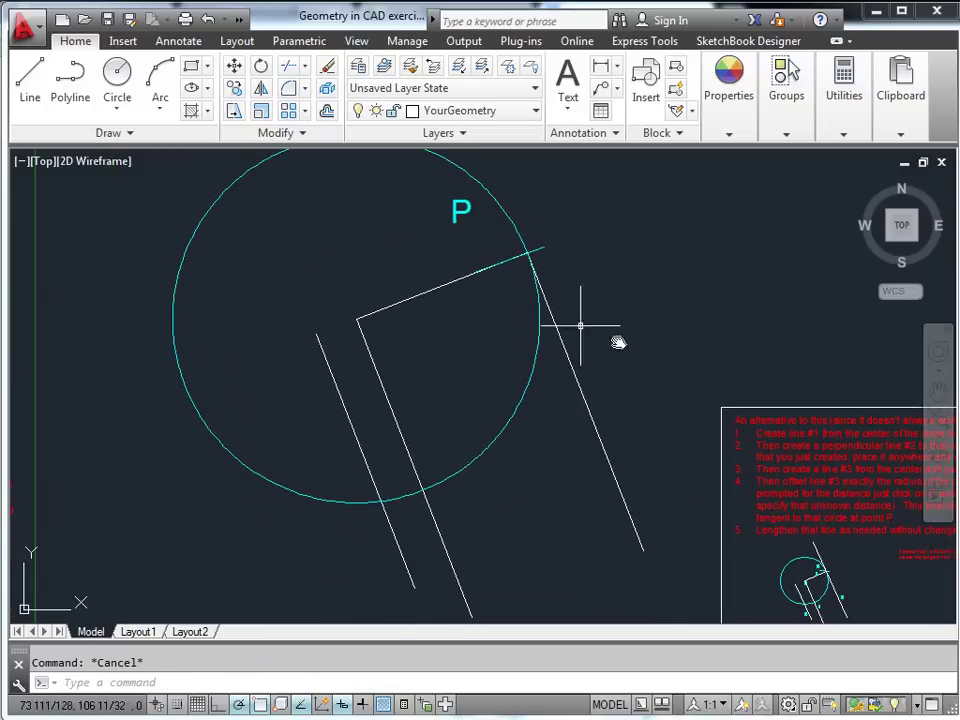
{"action": "mouse_move", "coordinate": [605, 346]}
{"action": "middle_mouse_down"}
{"action": "mouse_move", "coordinate": [645, 527]}
{"action": "mouse_move", "coordinate": [618, 508]}
{"action": "middle_mouse_up"}
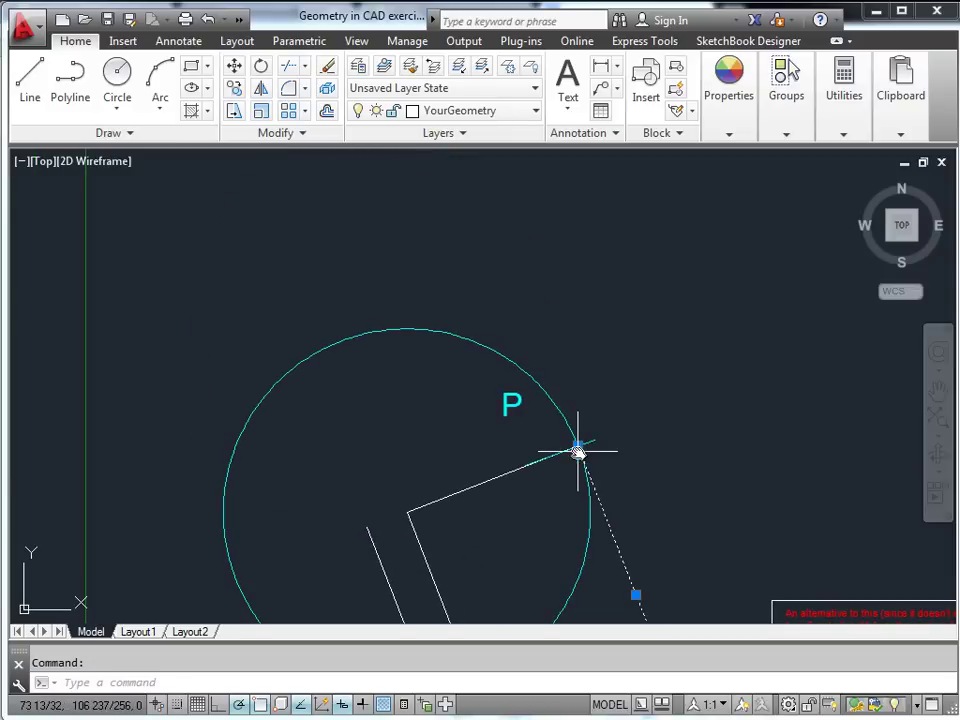
{"action": "mouse_move", "coordinate": [578, 449]}
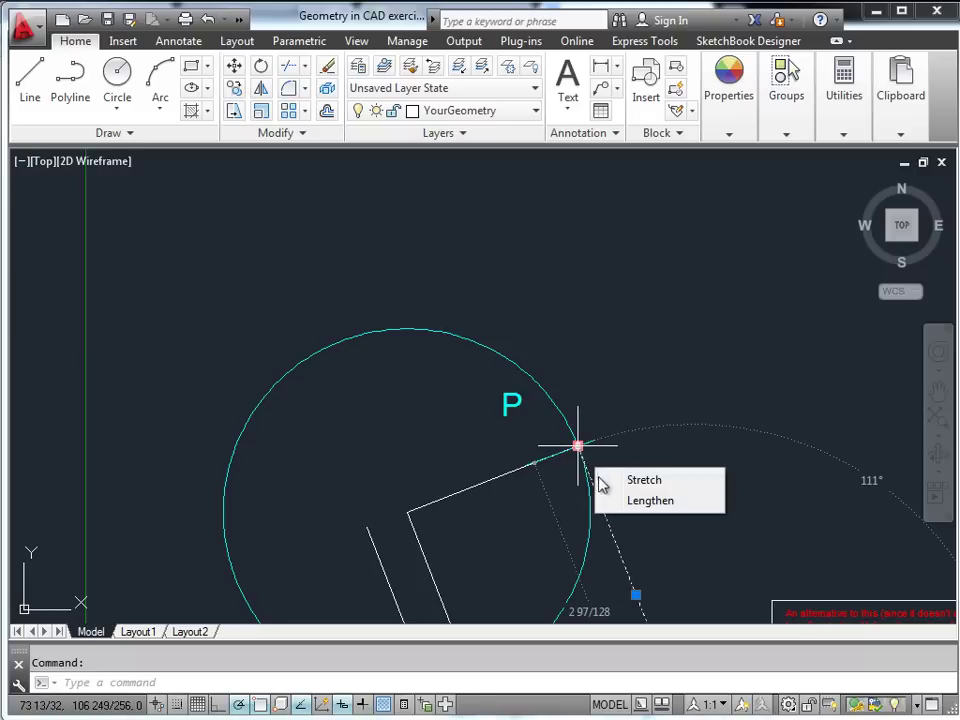
{"action": "left_click", "coordinate": [622, 502]}
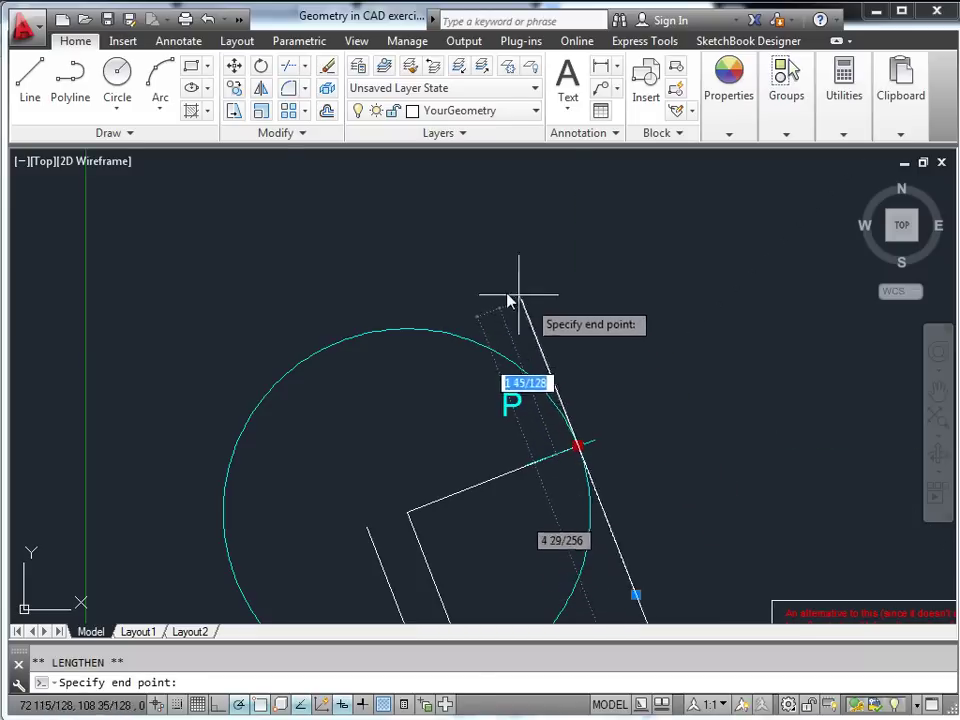
{"action": "left_click", "coordinate": [432, 204]}
{"action": "key", "text": "Escape"}
In exercise 15, draw a Ttr (tan tan radius) circle tangent to both given lines with radius 2-1/8.
{"action": "scroll", "coordinate": [432, 222], "scroll_direction": "down", "scroll_amount": 6}
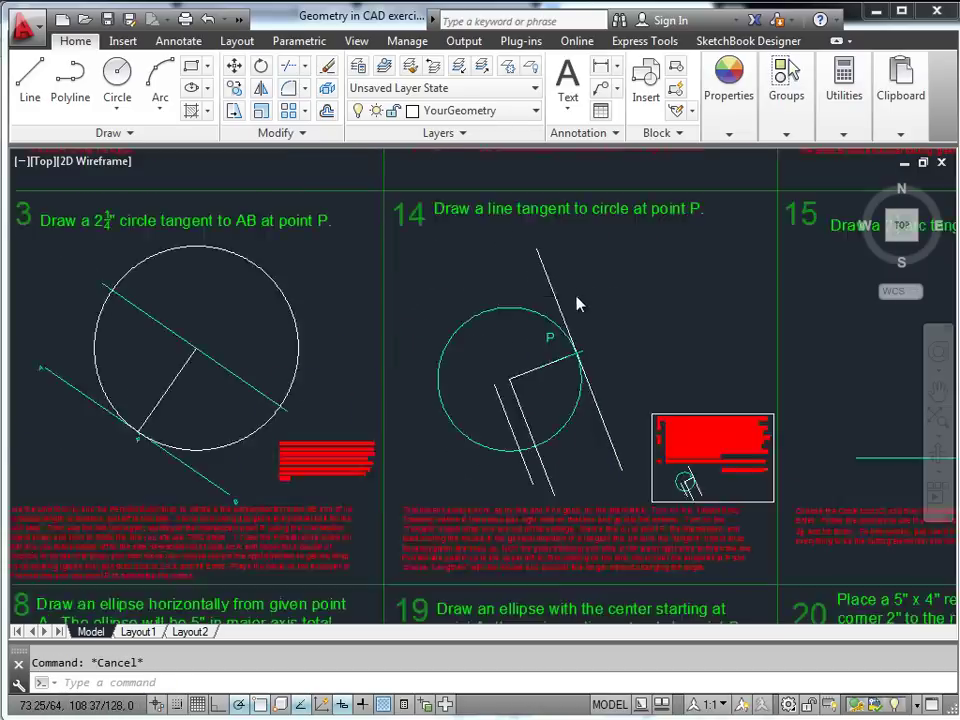
{"action": "middle_click_drag", "start_coordinate": [530, 430], "coordinate": [477, 323]}
{"action": "scroll", "coordinate": [522, 323], "scroll_direction": "up", "scroll_amount": 3}
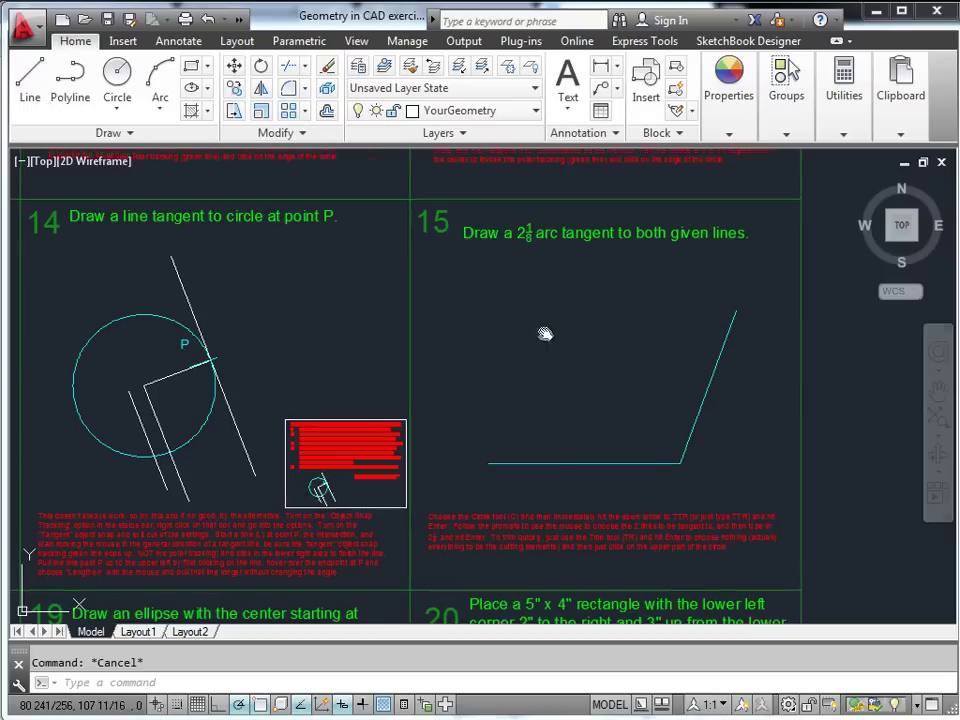
{"action": "scroll", "coordinate": [544, 334], "scroll_direction": "up", "scroll_amount": 2}
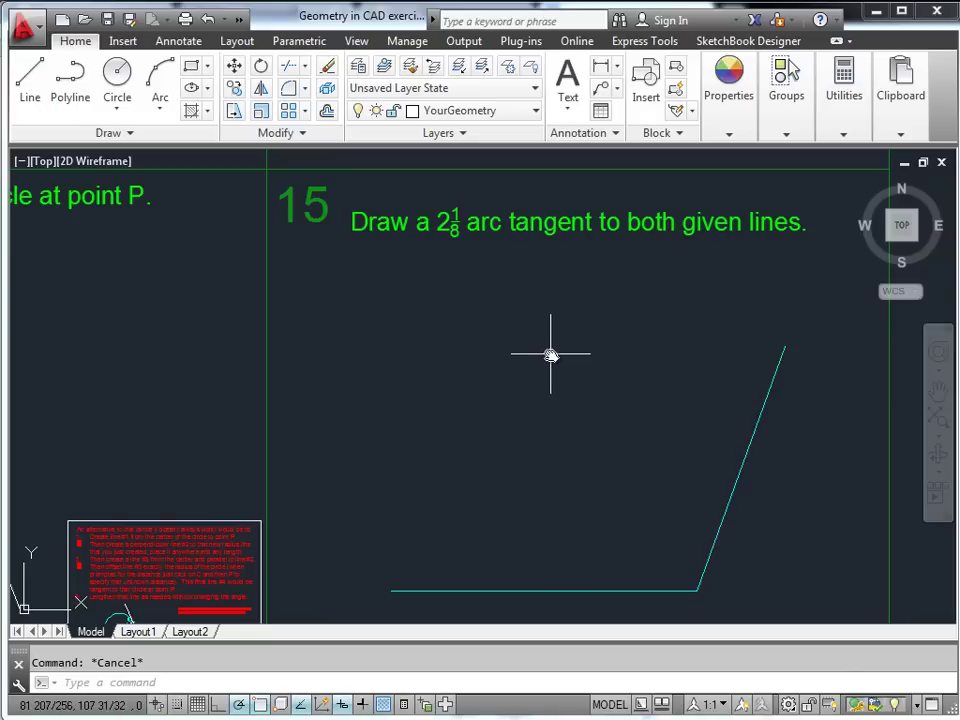
{"action": "type", "text": "c"}
{"action": "key", "text": "Return"}
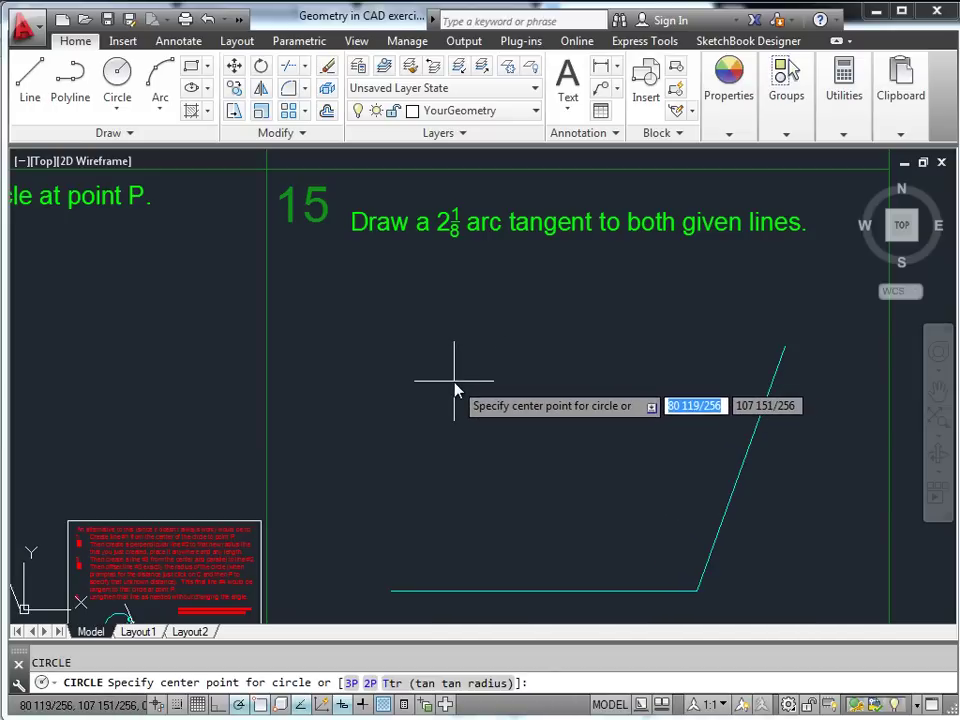
{"action": "key", "text": "Down"}
{"action": "key", "text": "Down"}
{"action": "key", "text": "Down"}
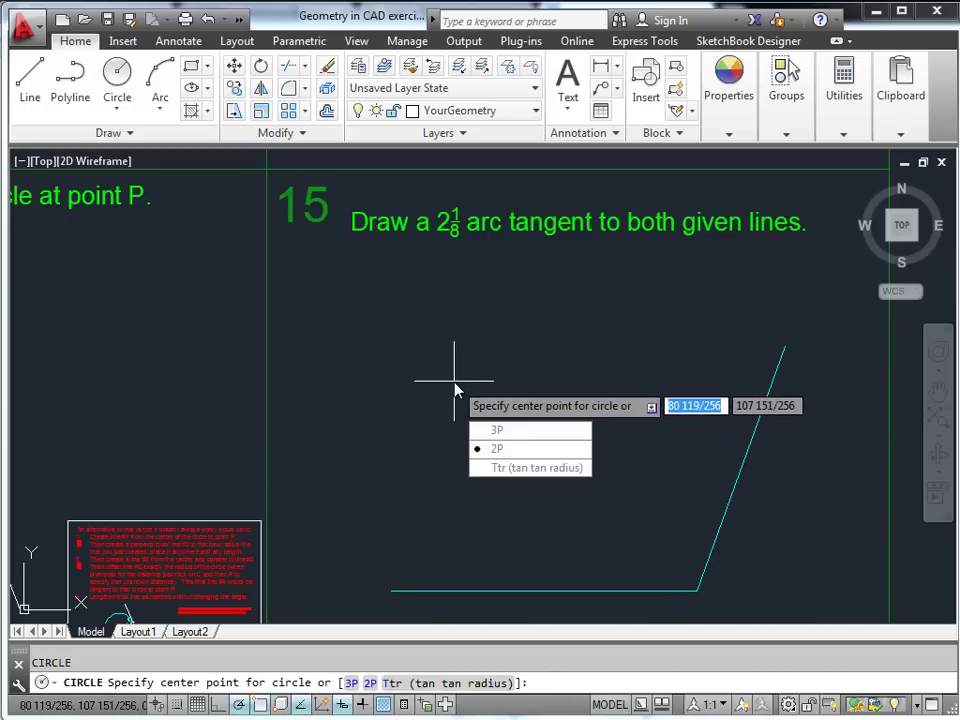
{"action": "key", "text": "Return"}
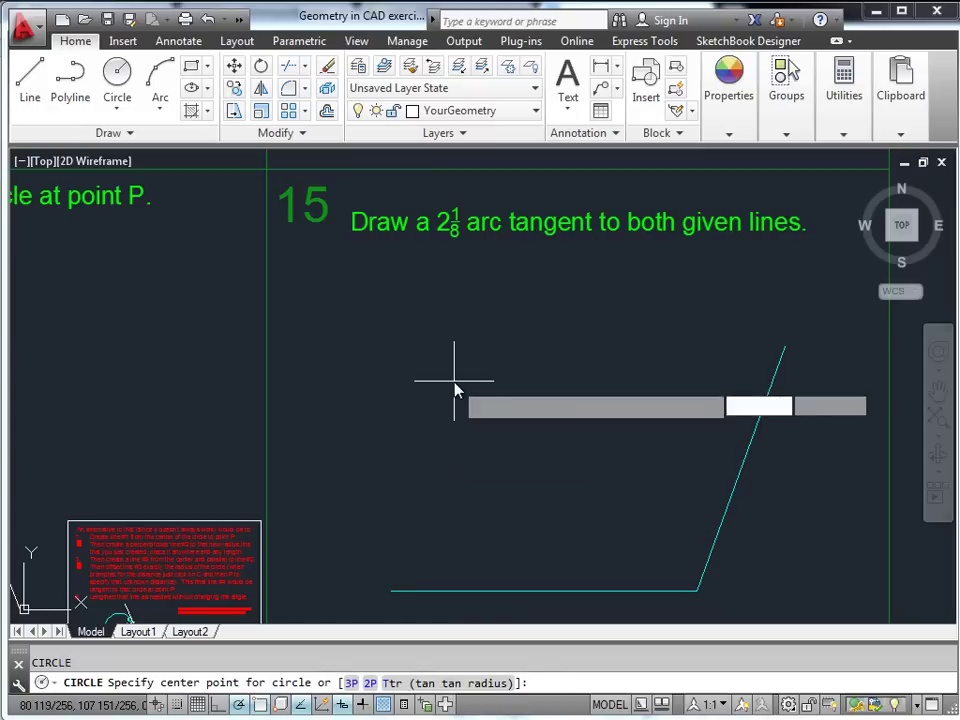
{"action": "left_click", "coordinate": [497, 590]}
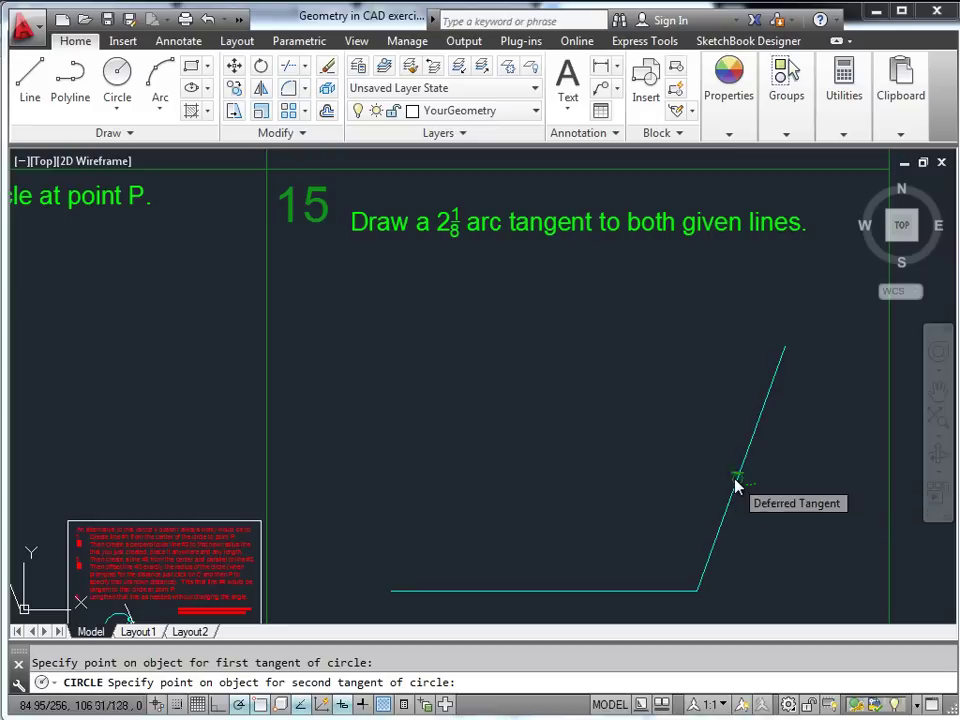
{"action": "left_click", "coordinate": [740, 472]}
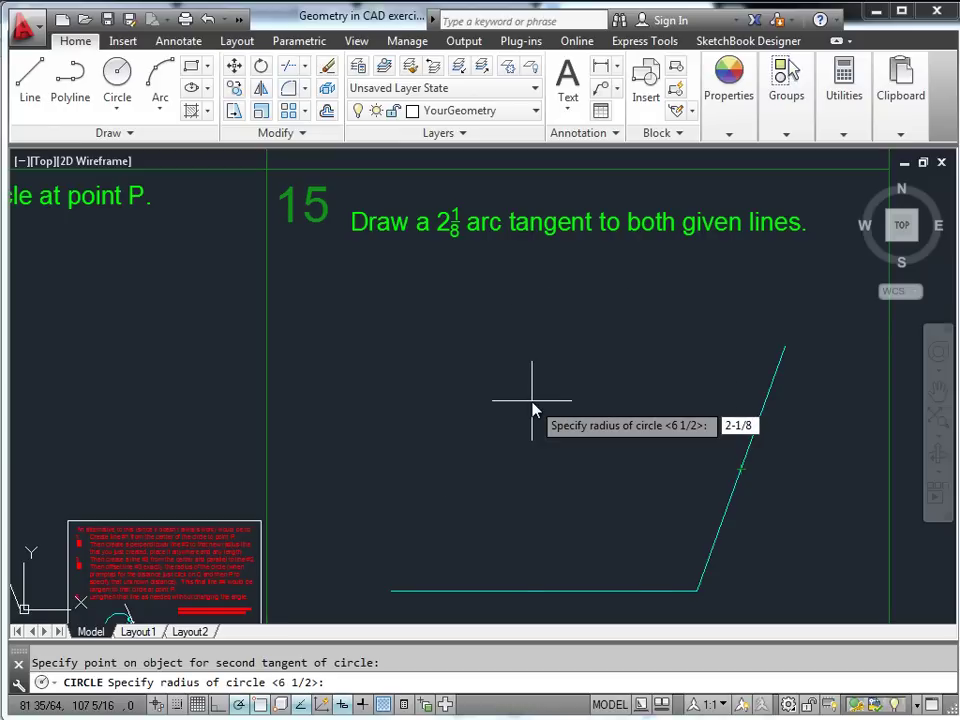
{"action": "type", "text": "2-1/8"}
{"action": "key", "text": "Return"}
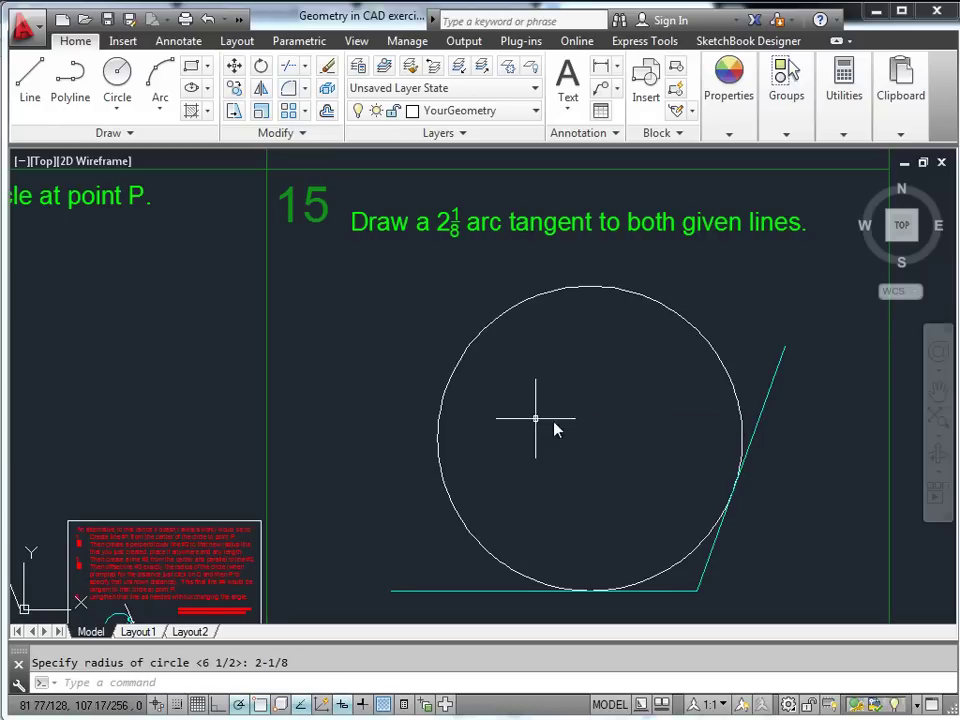
Trim away the upper part of the exercise 15 circle using all objects as cutting edges, leaving the tangent arc.
{"action": "type", "text": "TR"}
{"action": "key", "text": "Return"}
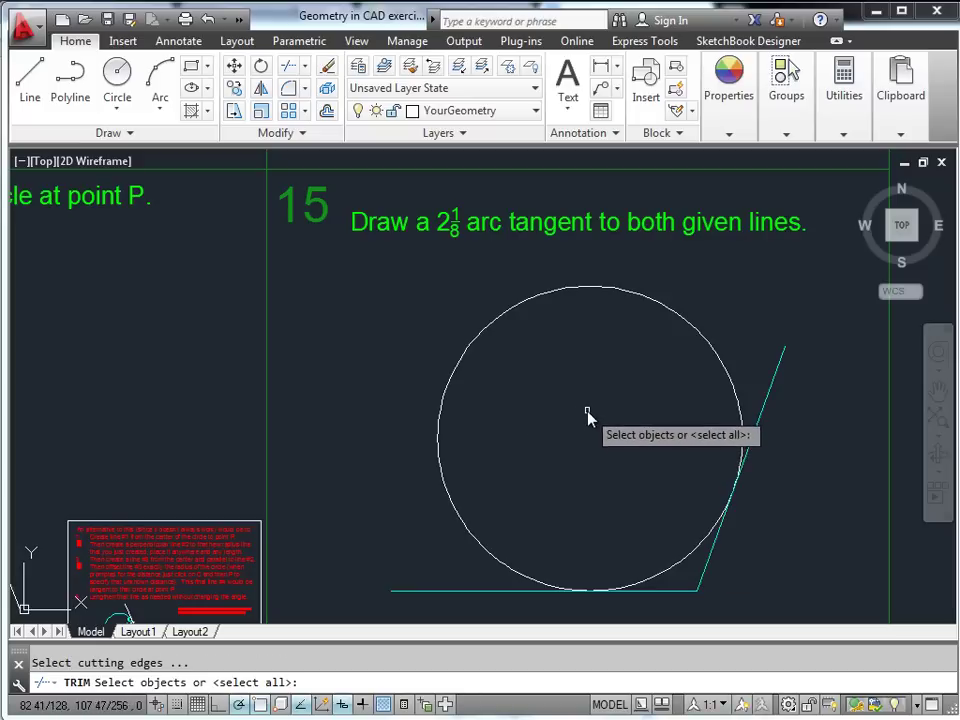
{"action": "key", "text": "Return"}
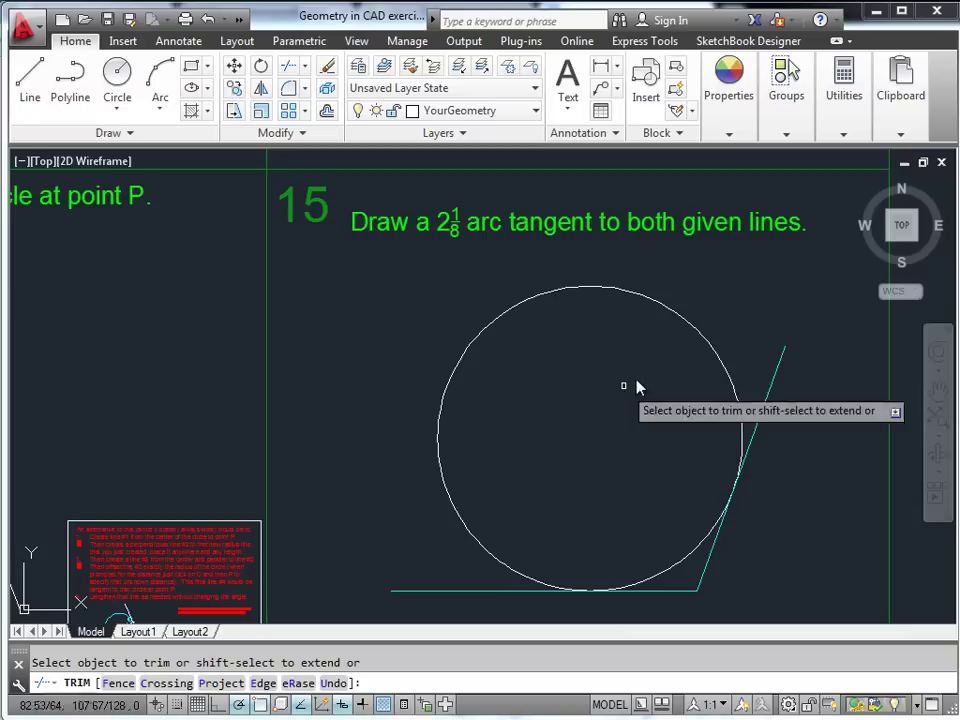
{"action": "left_click", "coordinate": [694, 330]}
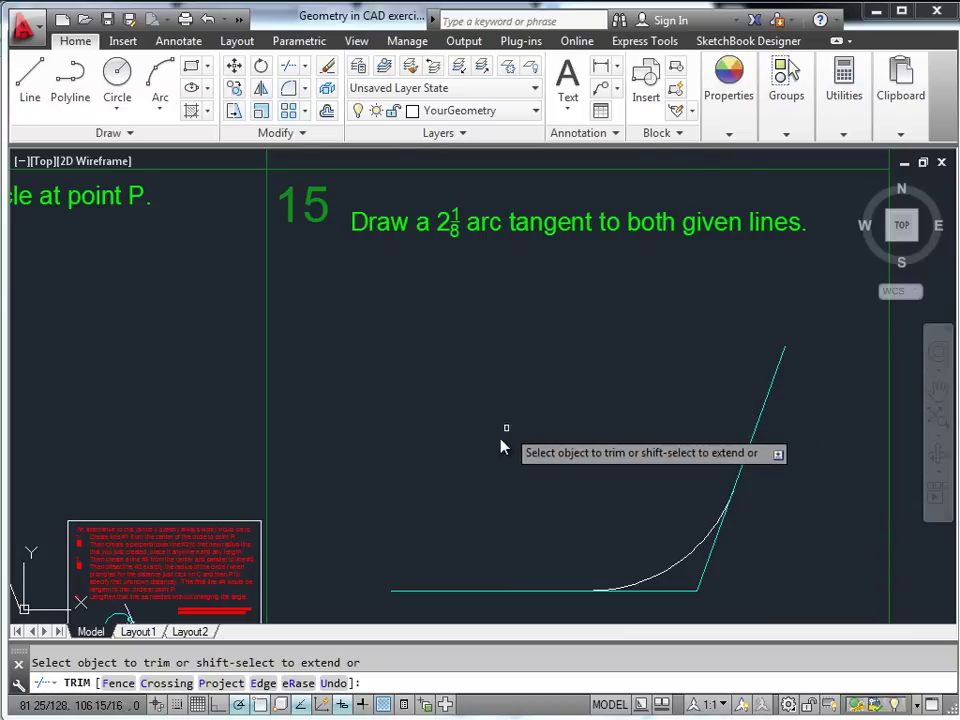
{"action": "key", "text": "Escape"}
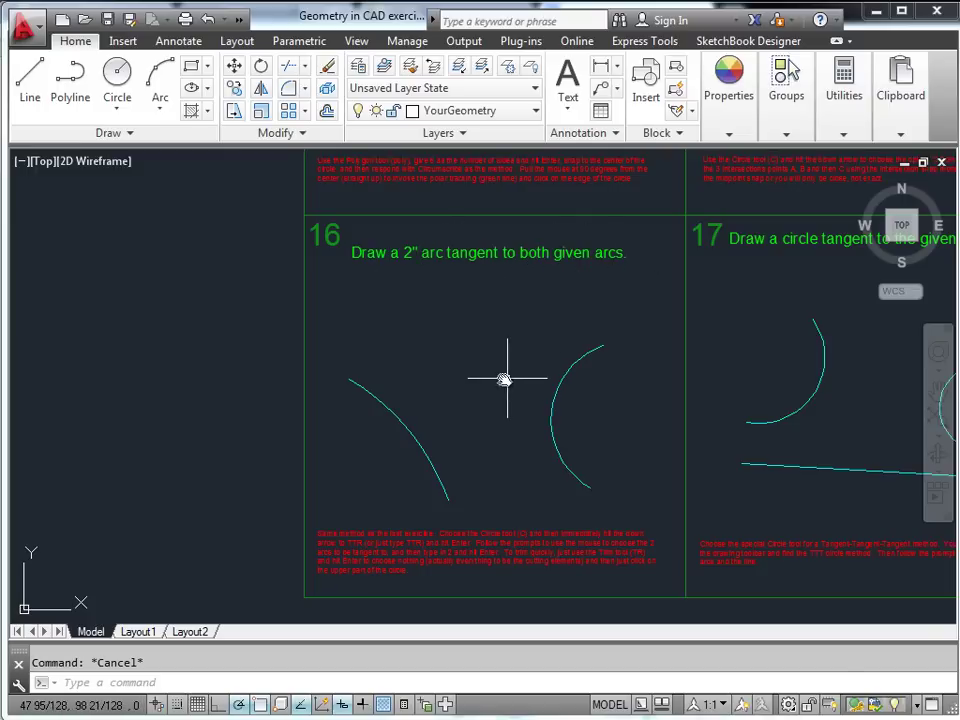
In exercise 16, draw a Ttr (tan tan radius) circle tangent to both given arcs with radius 2.
{"action": "type", "text": "c"}
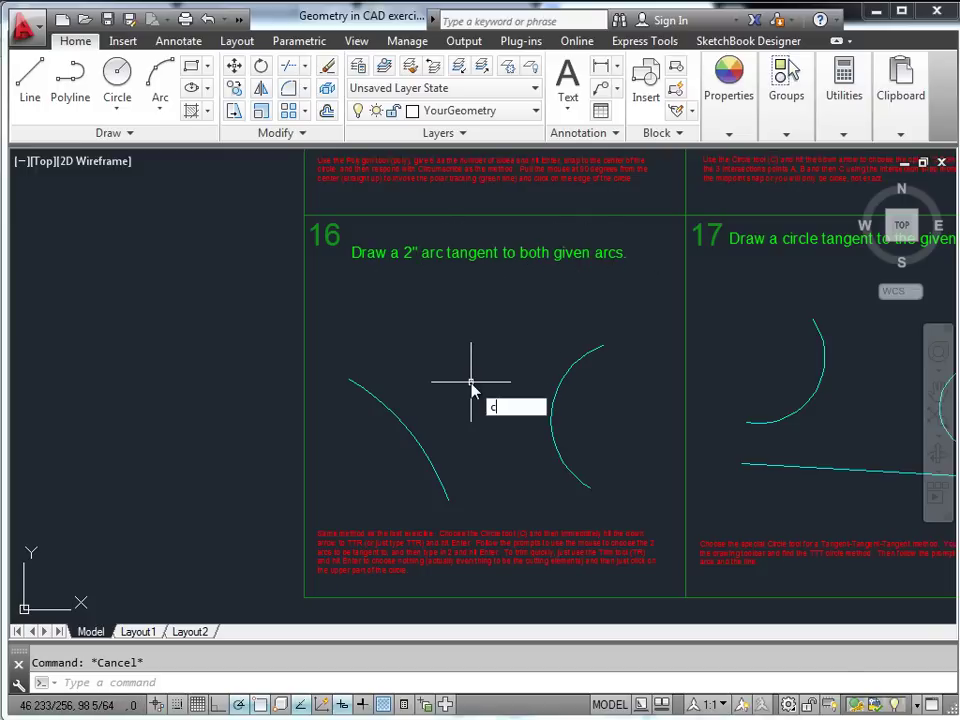
{"action": "key", "text": "Return"}
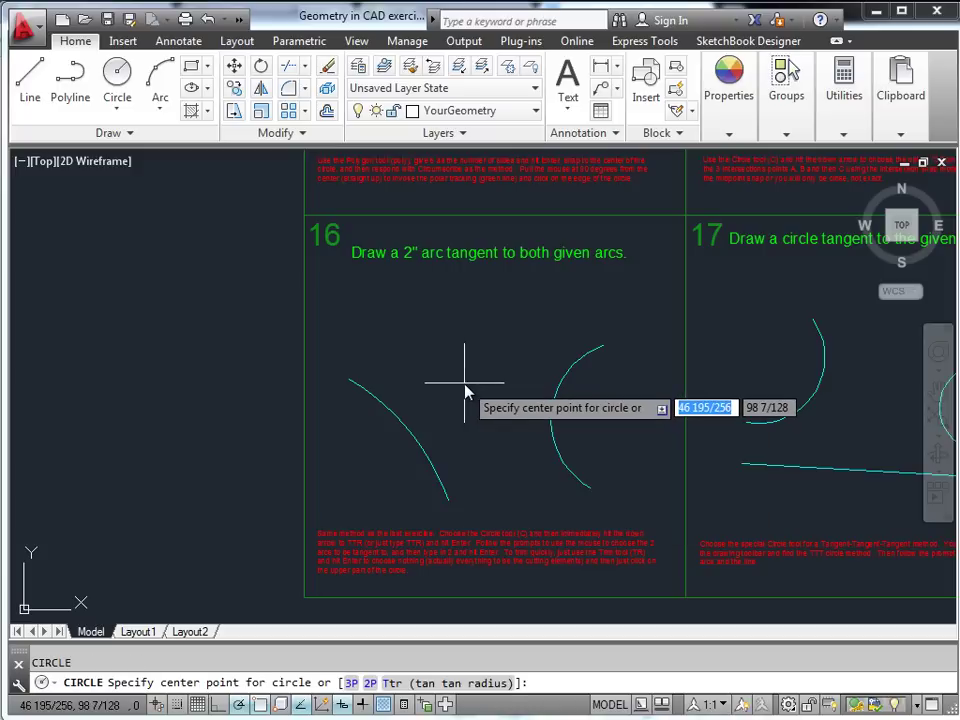
{"action": "key", "text": "Down"}
{"action": "key", "text": "Down"}
{"action": "key", "text": "Down"}
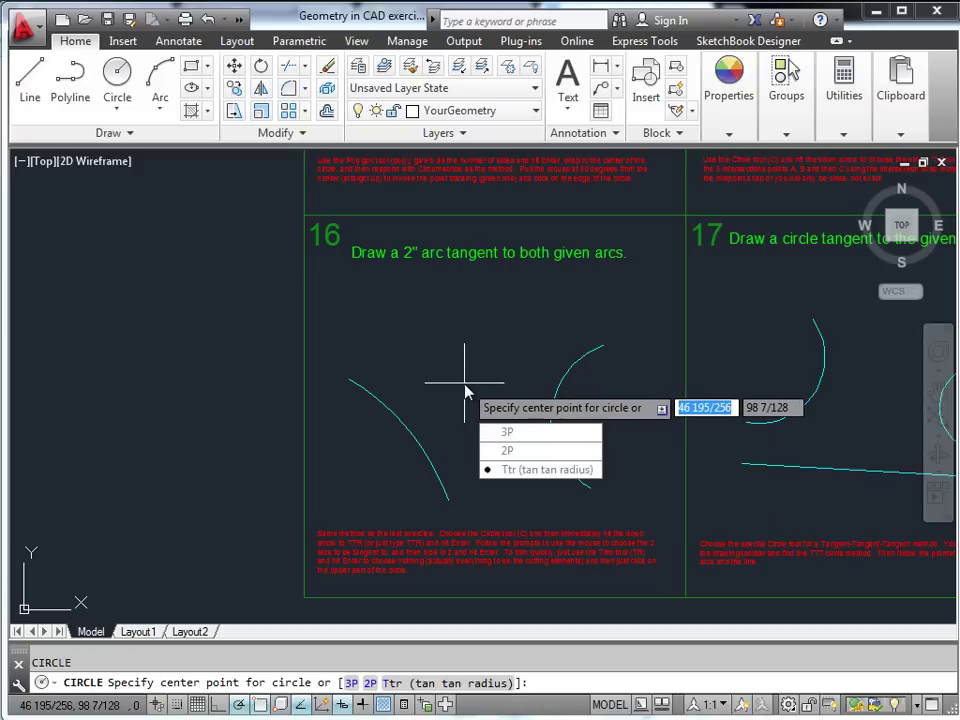
{"action": "key", "text": "Return"}
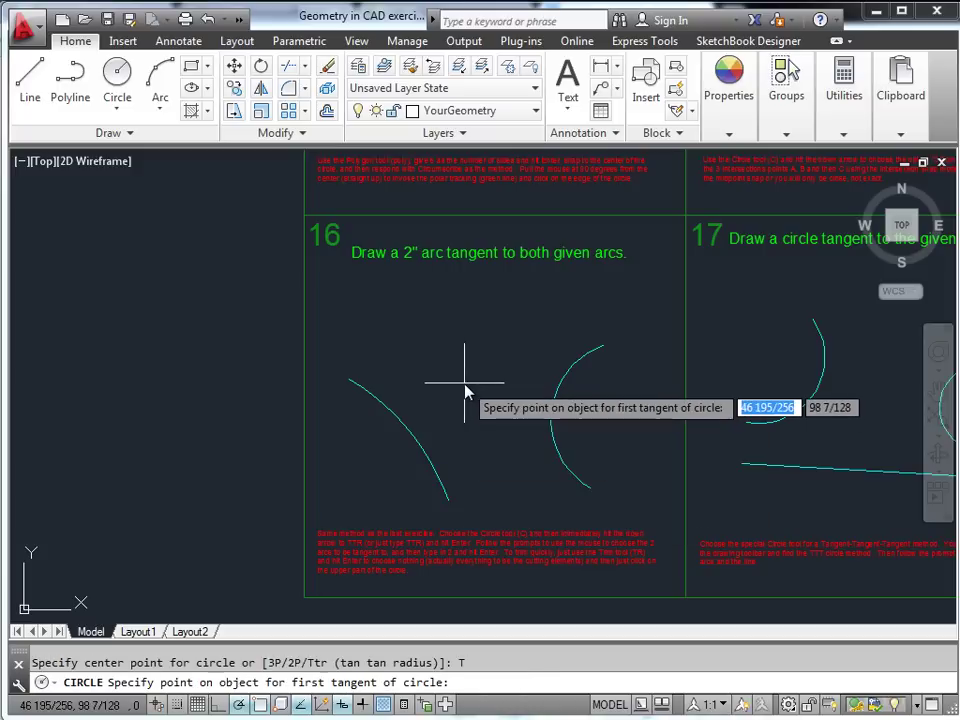
{"action": "left_click", "coordinate": [410, 440]}
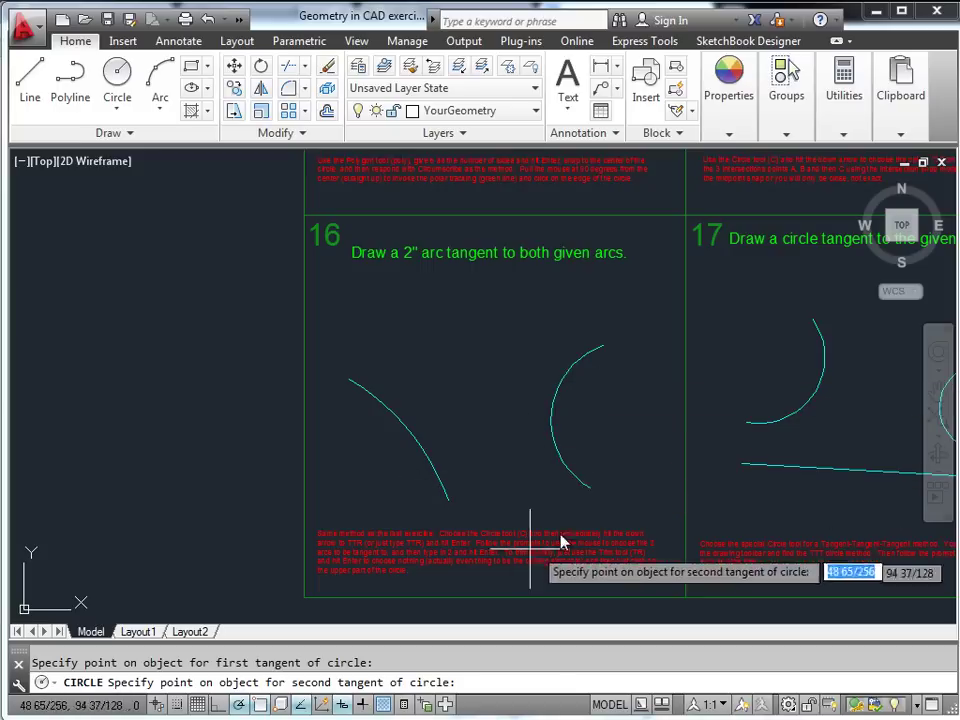
{"action": "left_click", "coordinate": [562, 382]}
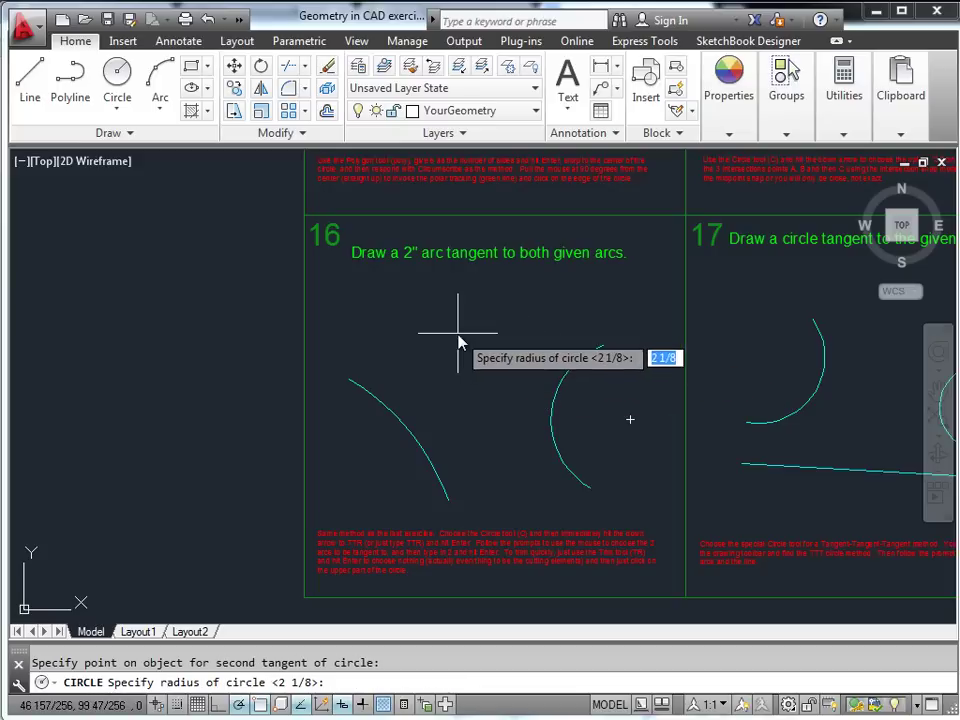
{"action": "type", "text": "2"}
{"action": "key", "text": "Return"}
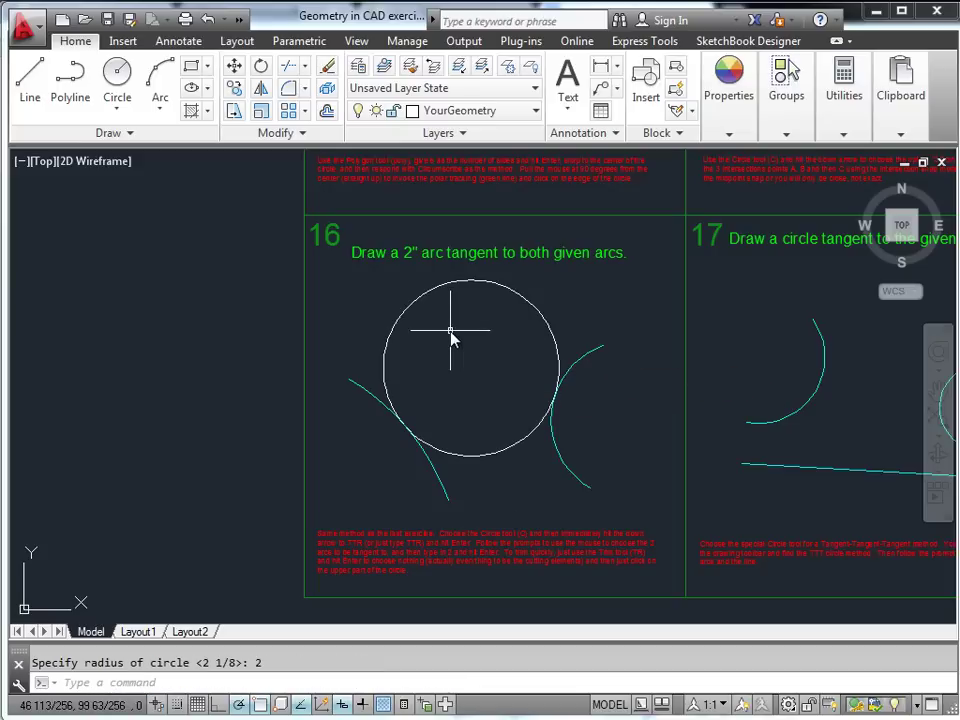